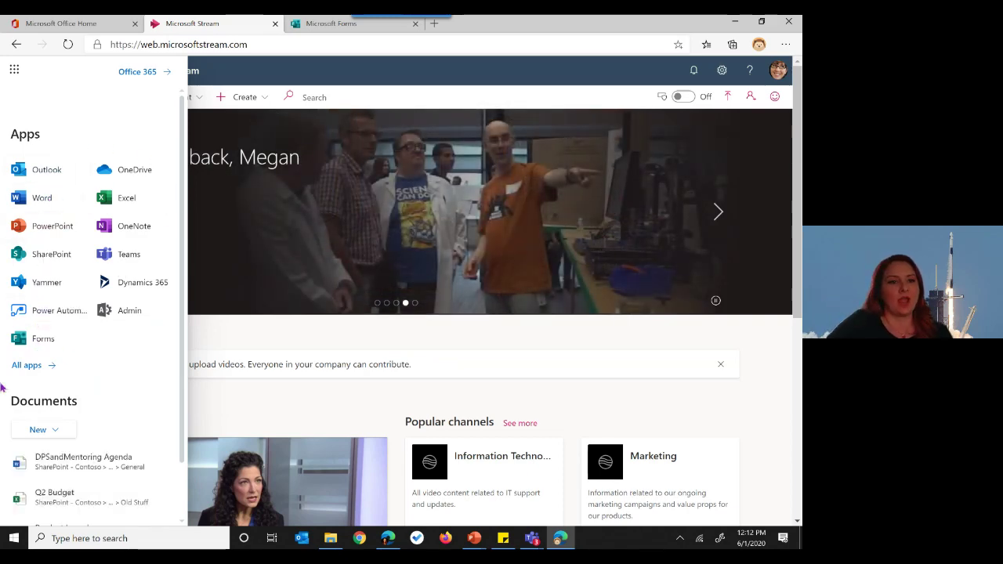
Find Stream in the full list of Office 365 apps and check its additional options
left_click(29, 366)
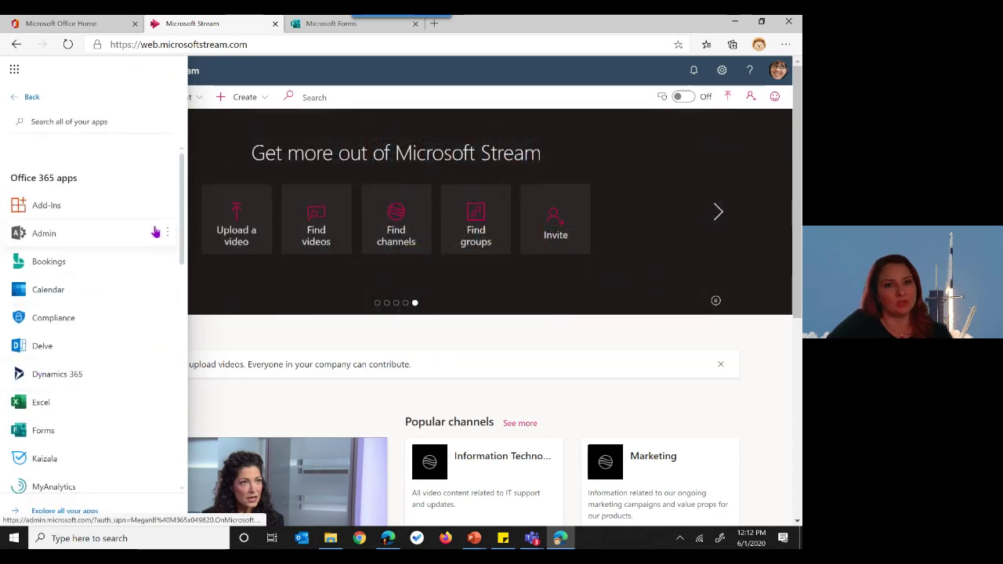
left_click_drag(178, 202, 164, 352)
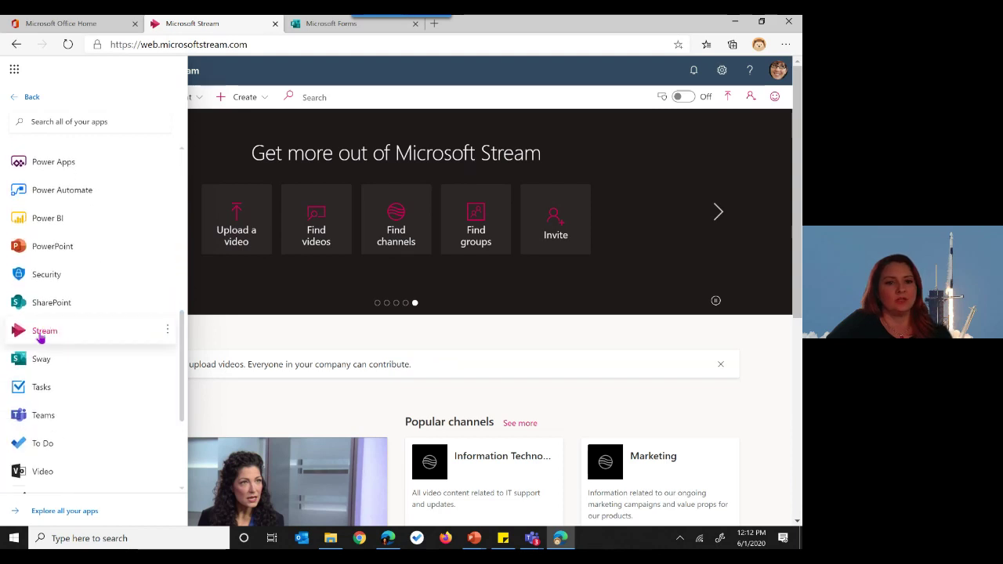
left_click(167, 330)
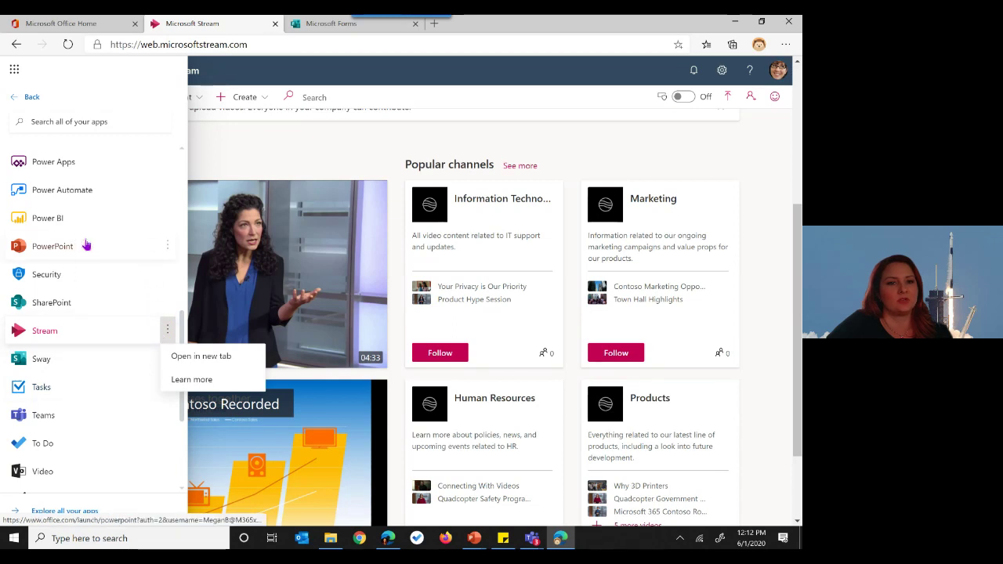
left_click(227, 156)
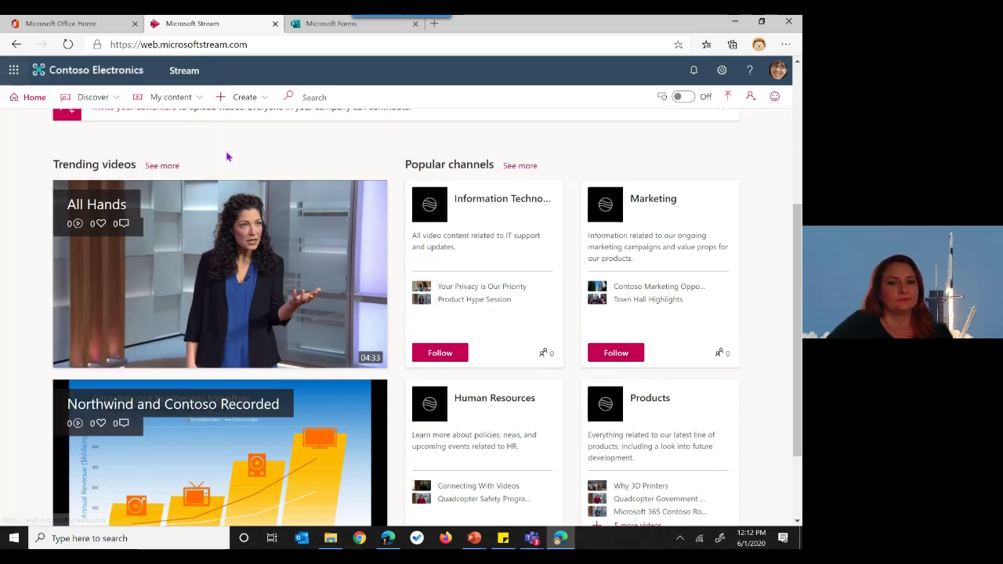
left_click(13, 71)
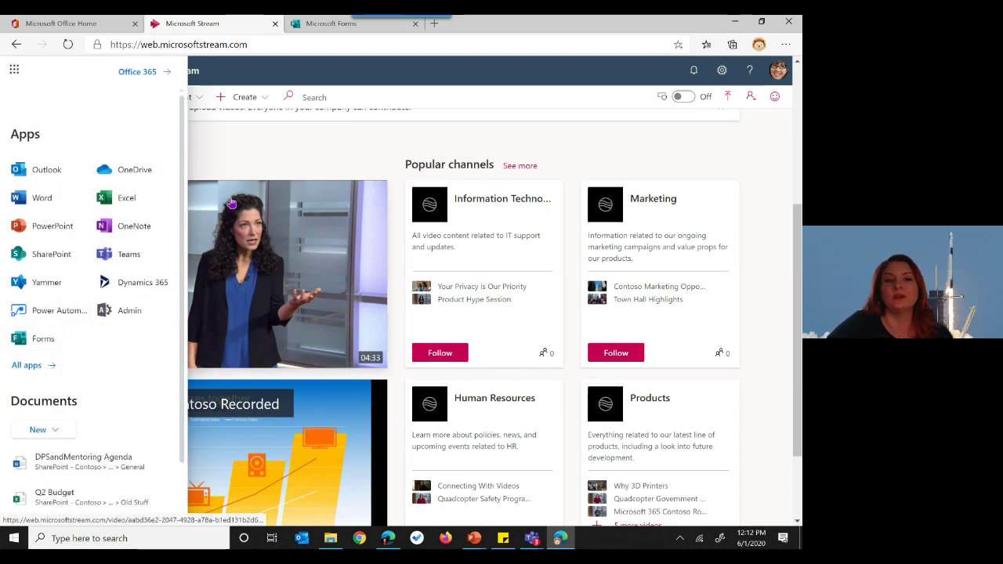
left_click(253, 147)
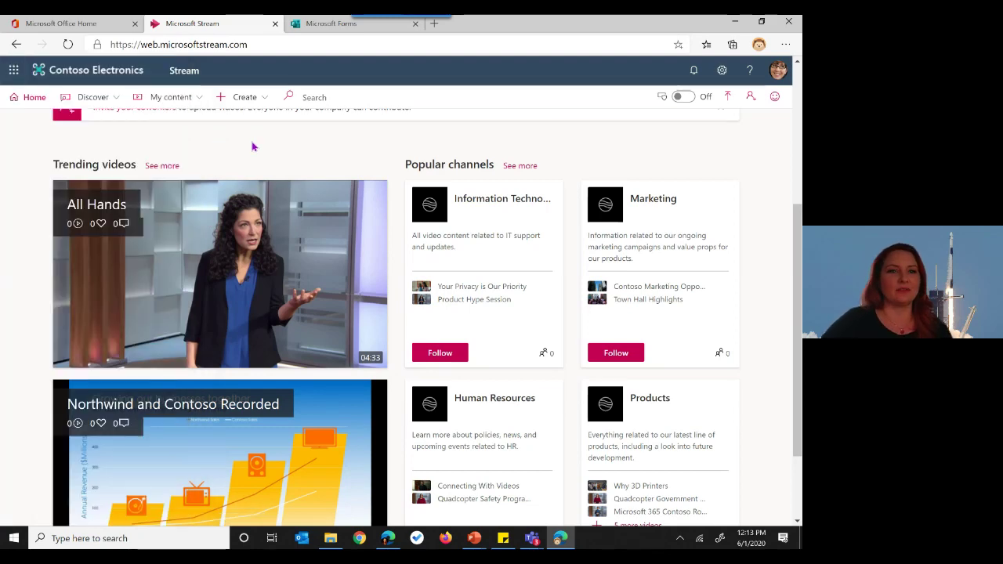
scroll(253, 147, "up", 2)
scroll(235, 254, "up", 2)
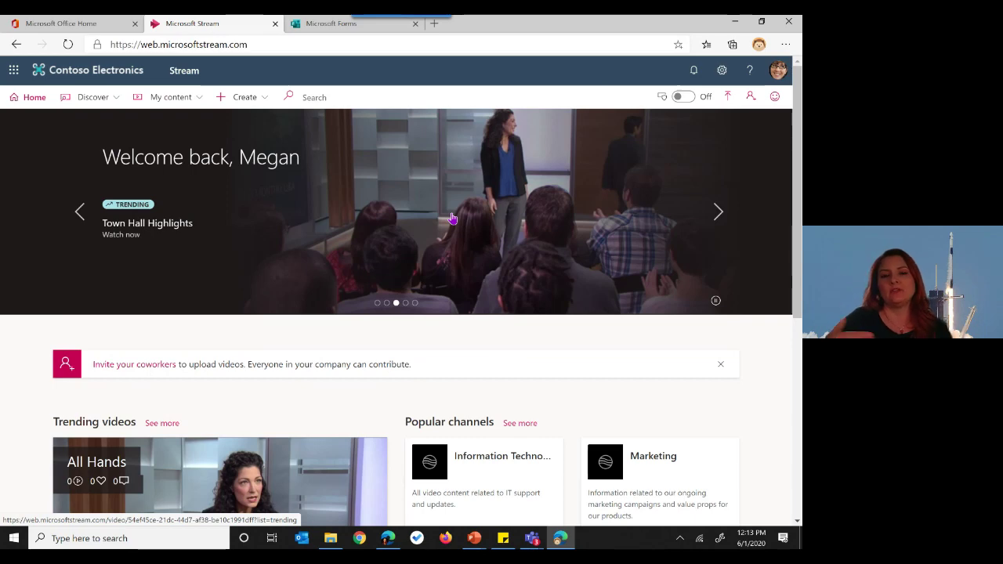
Browse the company's channels in Stream and search its people for a colleague by first name
left_click(118, 99)
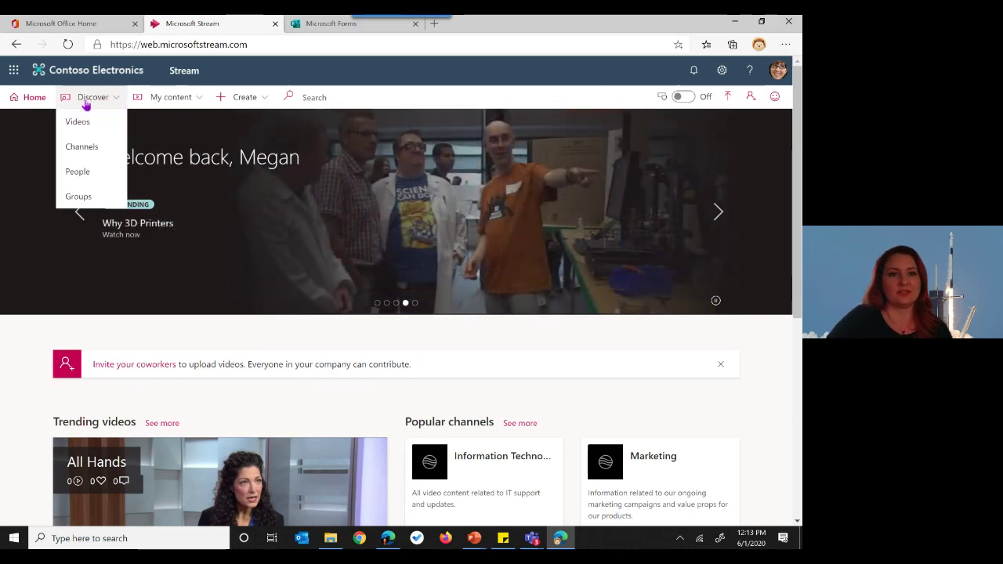
left_click(84, 149)
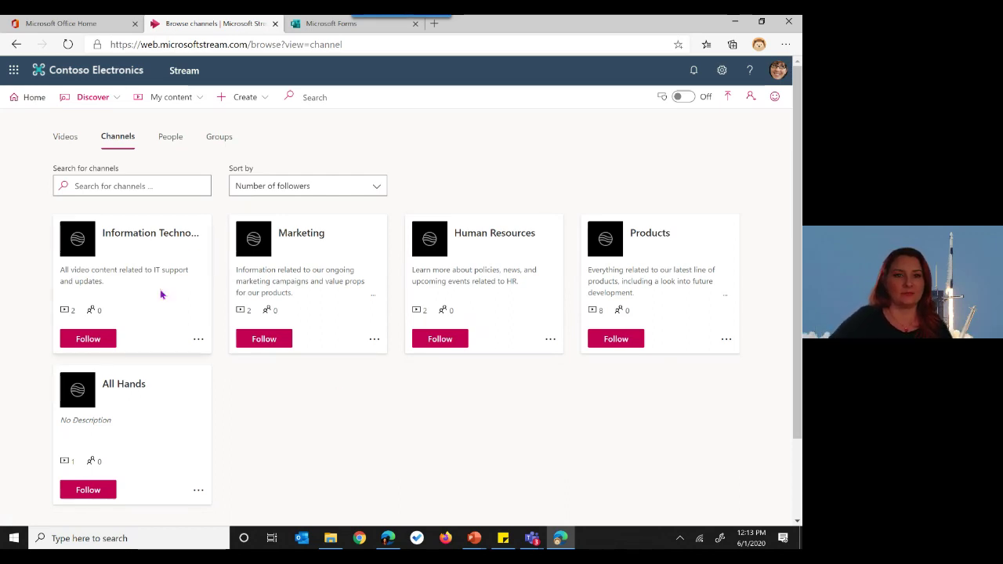
left_click(172, 139)
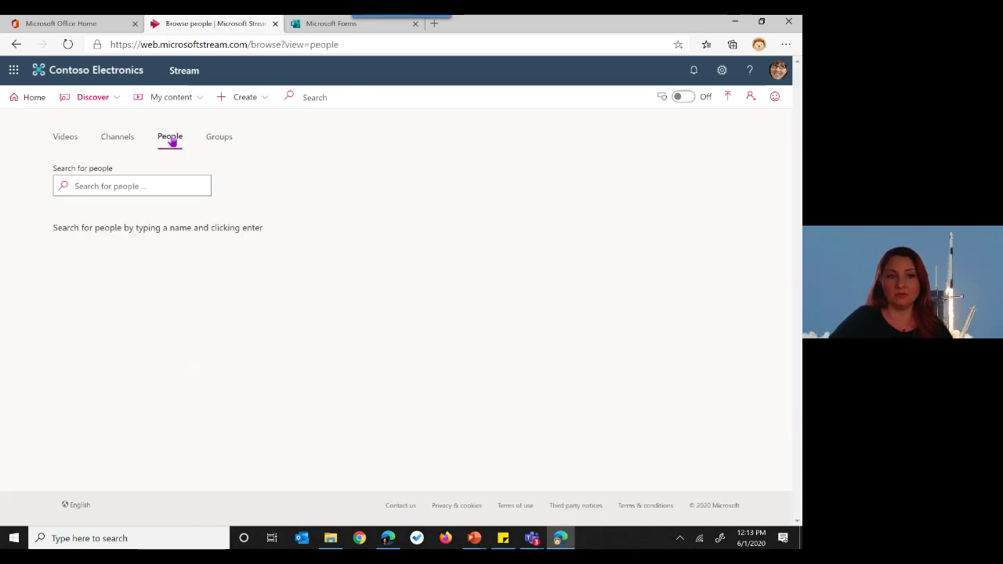
left_click(115, 190)
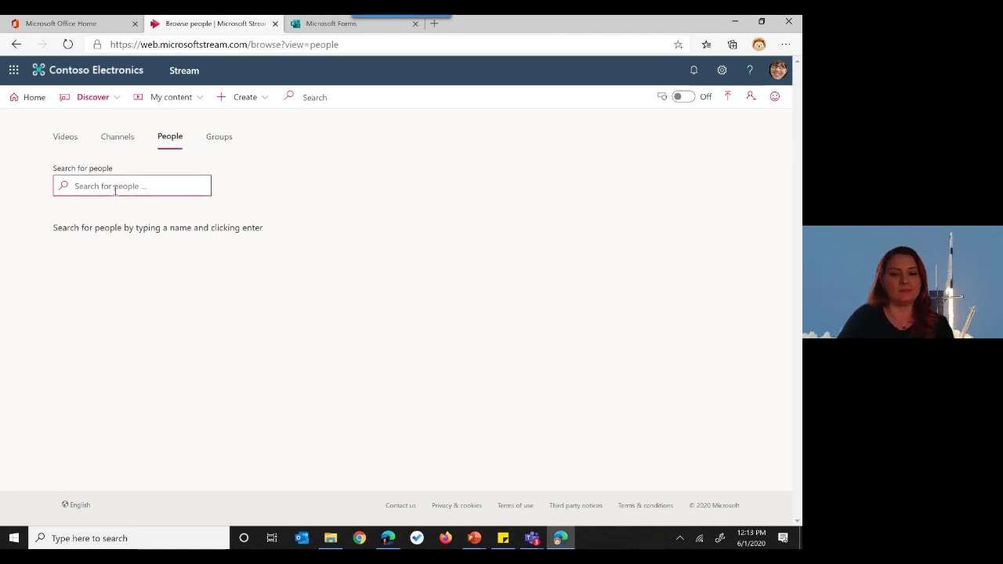
type("nestor")
key("Return")
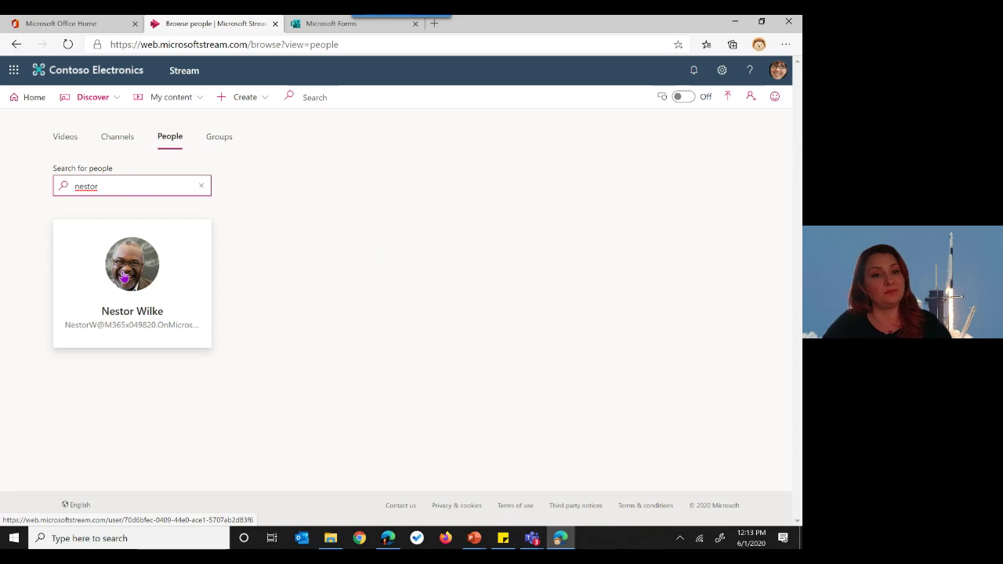
Look through all the groups available to discover in Stream, with their public or private labels
left_click(219, 138)
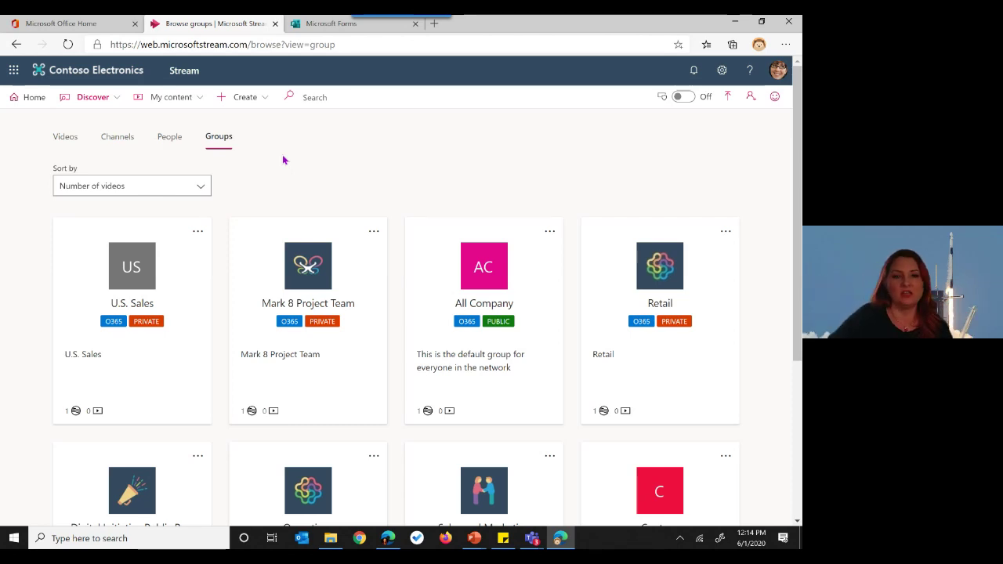
scroll(435, 193, "down", 1)
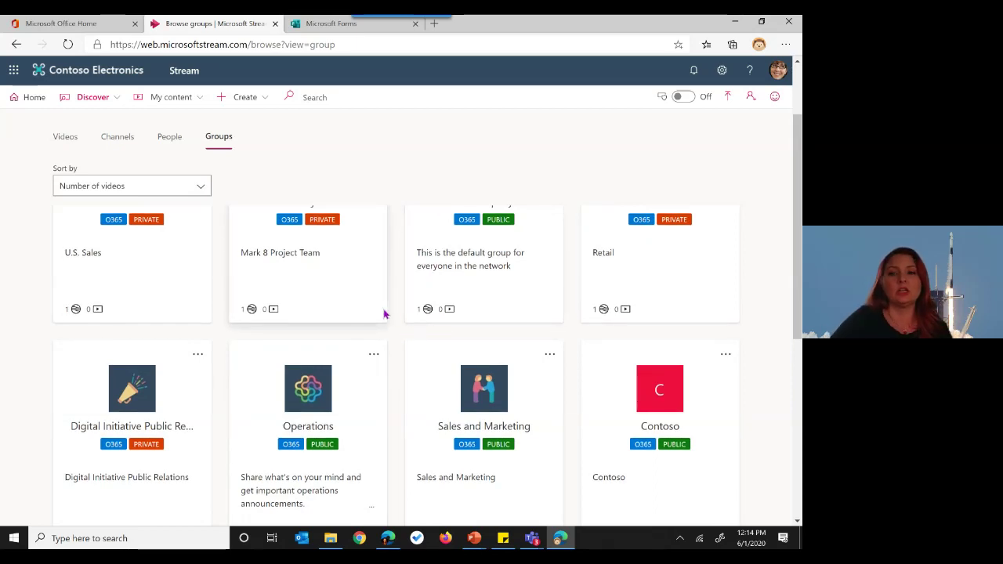
scroll(384, 315, "down", 1)
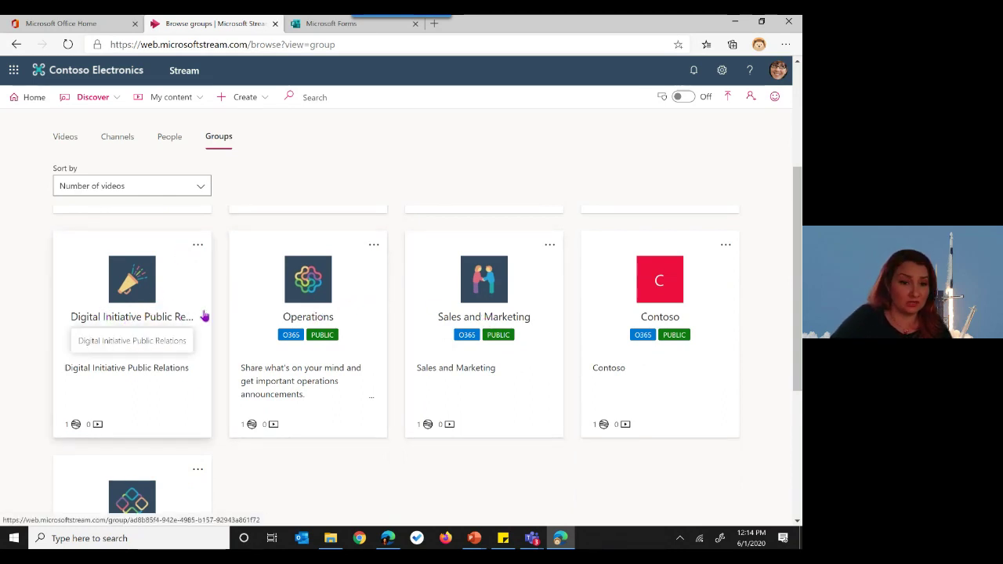
scroll(204, 313, "down", 2)
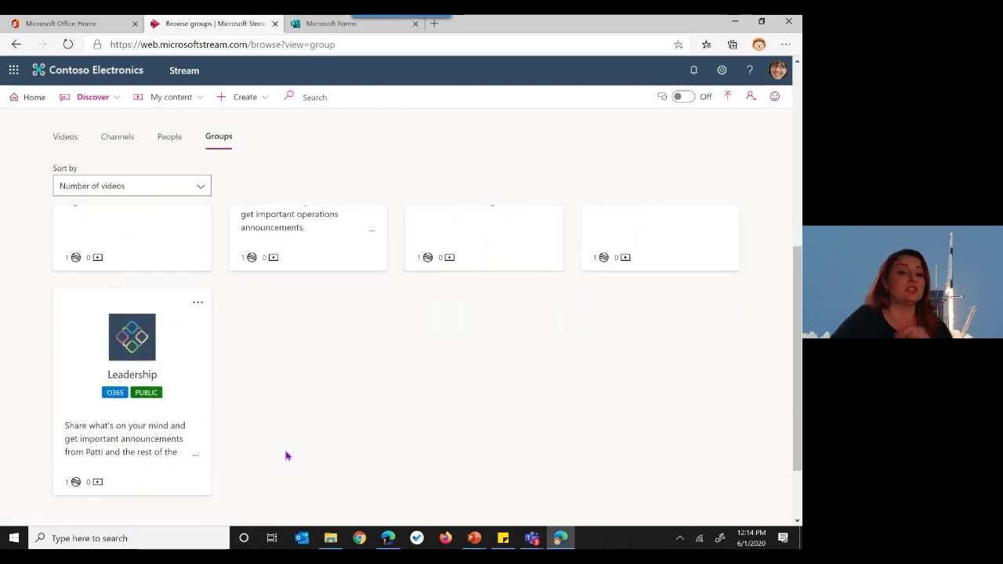
scroll(285, 455, "up", 3)
scroll(285, 455, "up", 2)
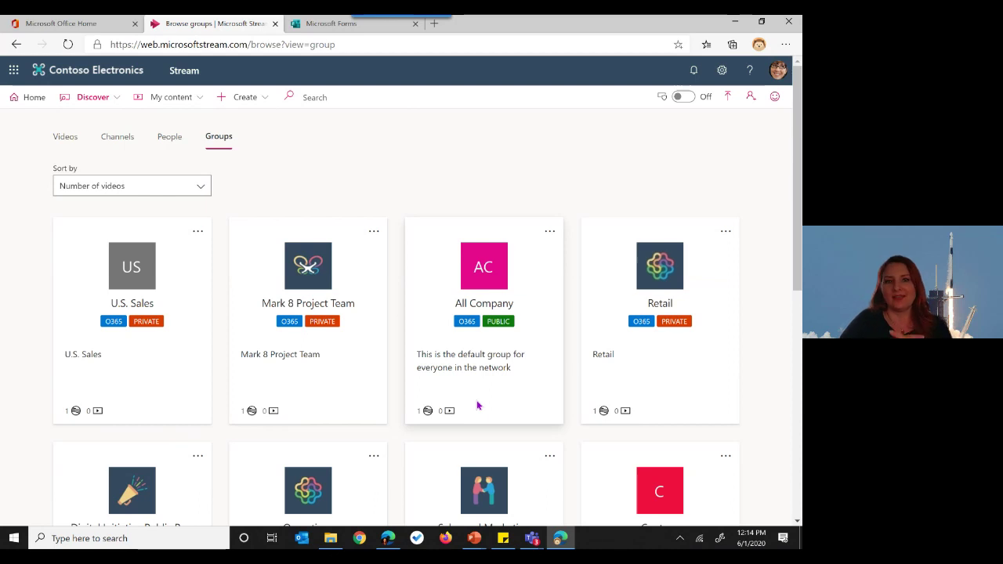
View the account's own meeting recordings and the other categories of personal content
left_click(197, 100)
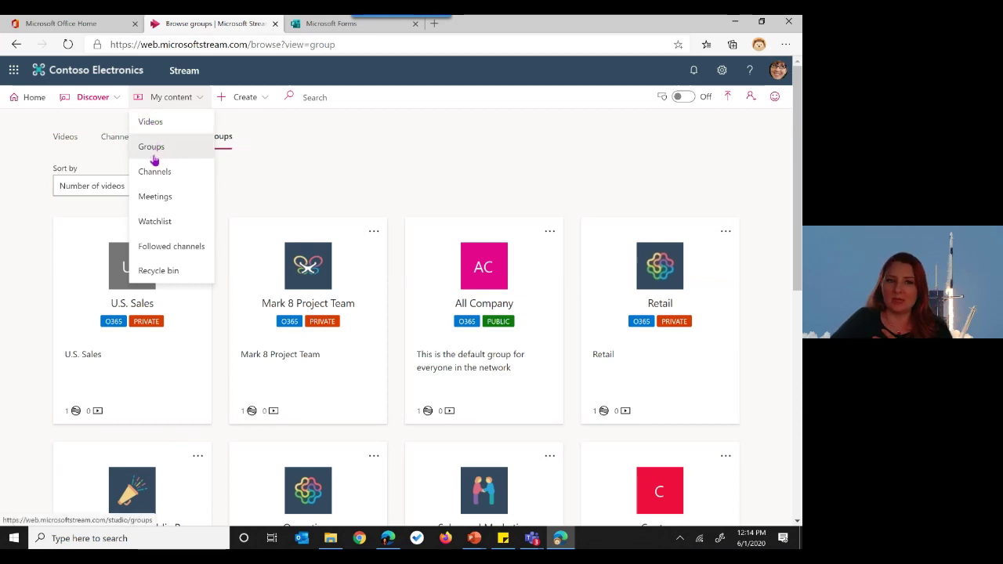
left_click(154, 205)
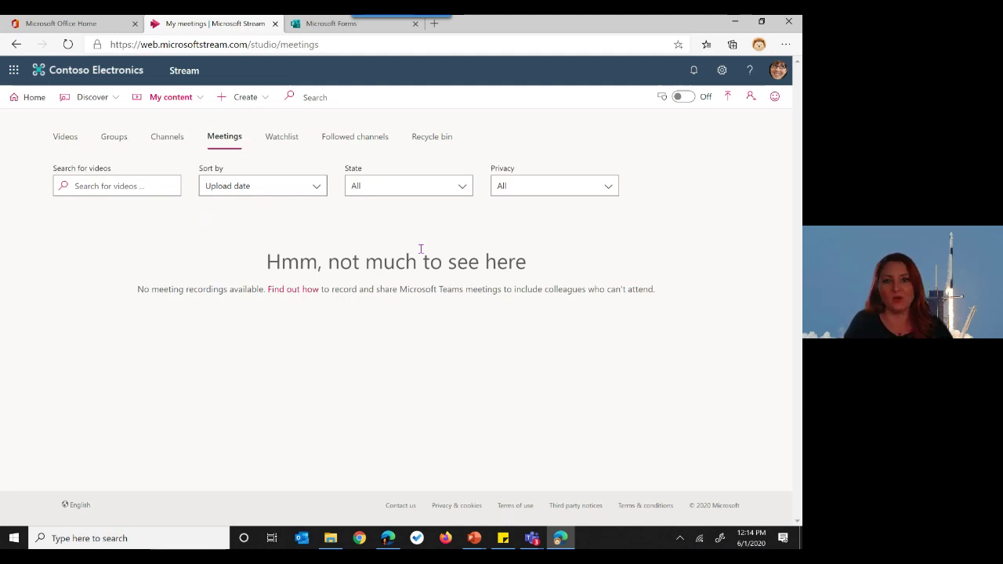
left_click(192, 98)
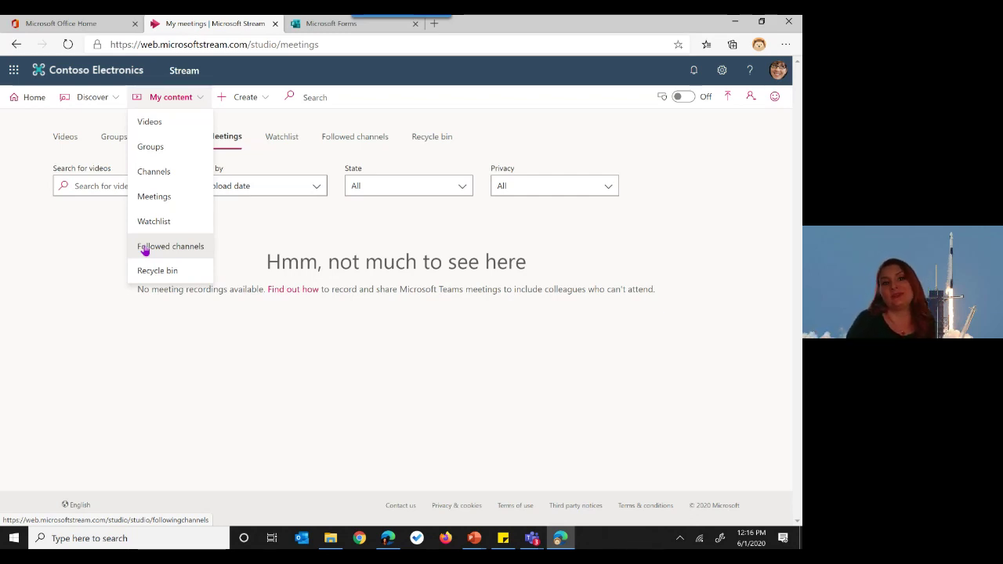
Upload "Form in Stream Video" to Stream from the OneDrive Pictures > Videos folder
left_click(273, 105)
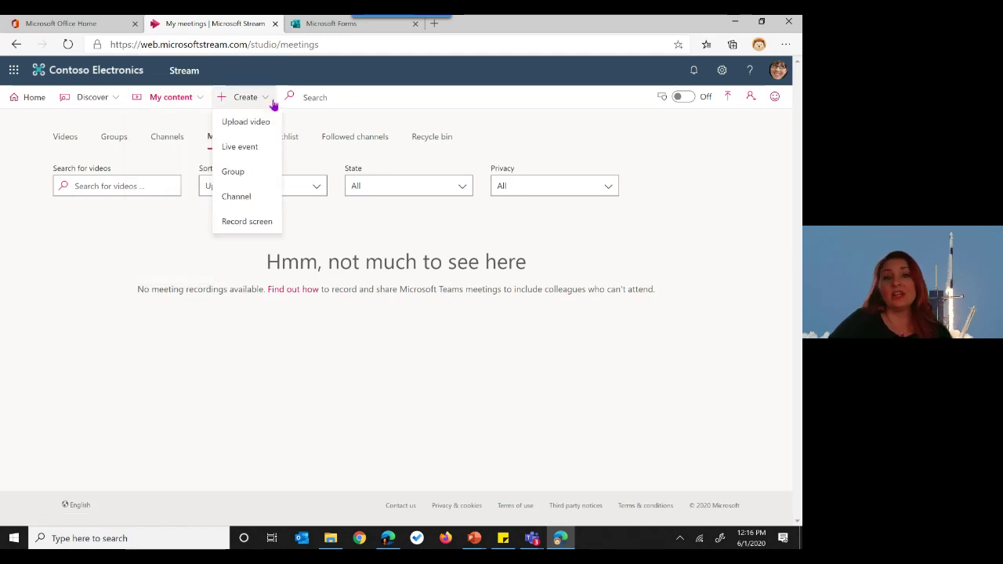
left_click(249, 124)
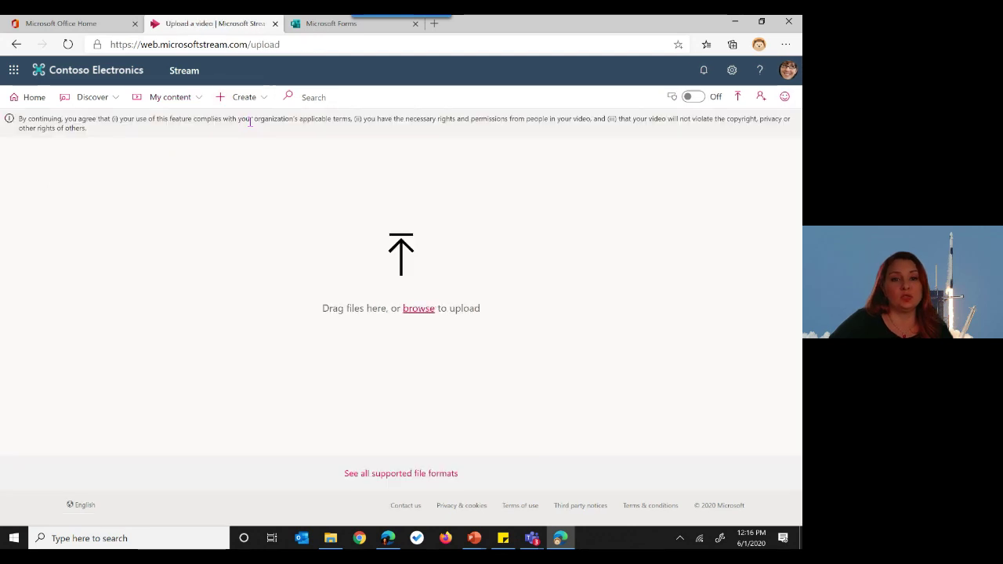
left_click(419, 313)
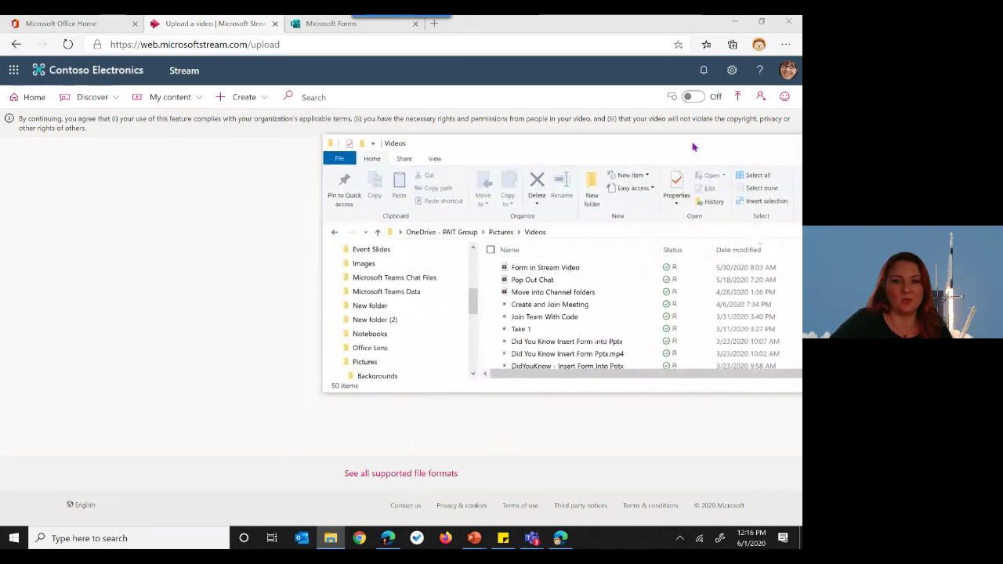
left_click_drag(682, 179, 548, 179)
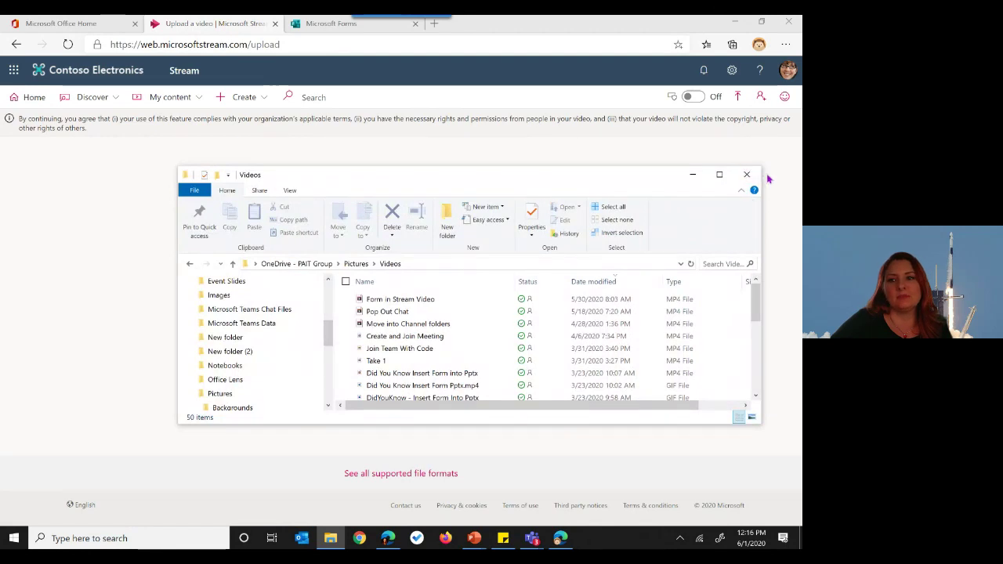
left_click_drag(760, 226, 679, 232)
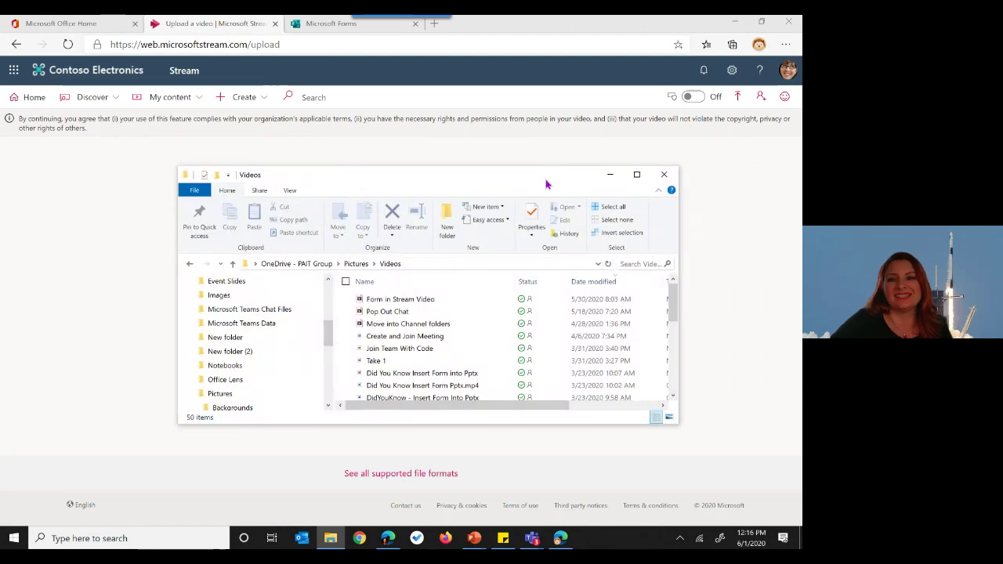
left_click_drag(547, 179, 647, 137)
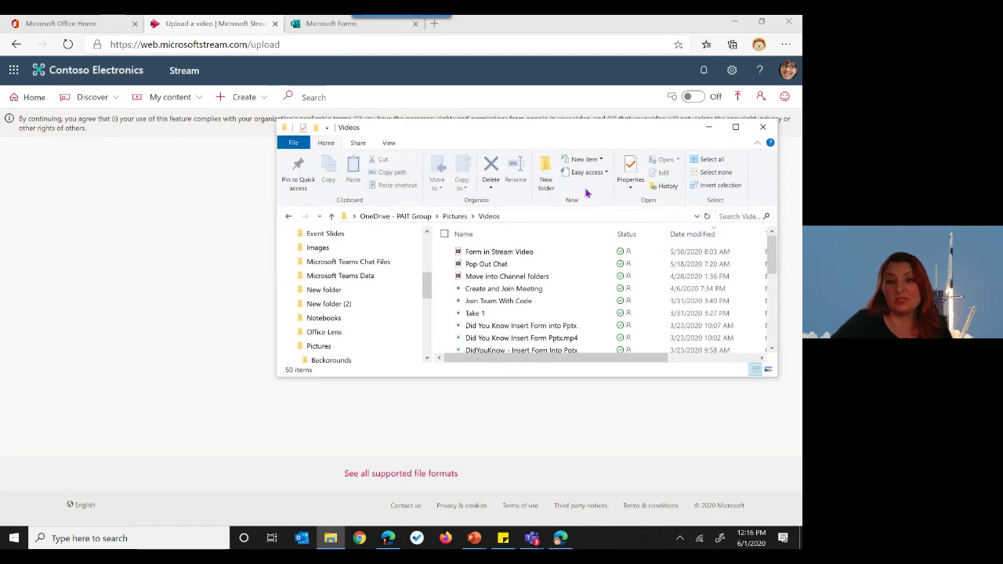
left_click(461, 252)
left_click_drag(478, 251, 182, 295)
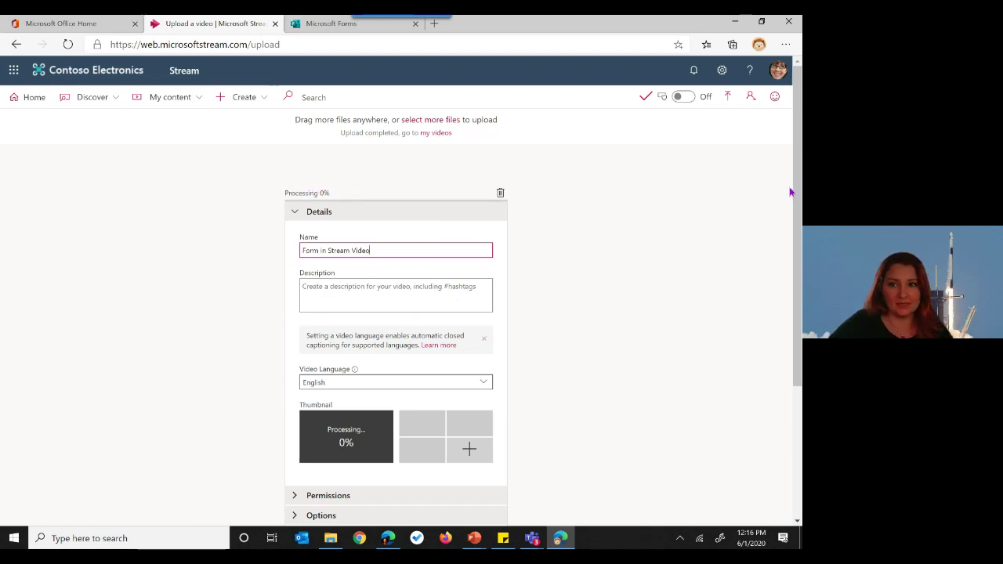
Share the uploaded video with the Contoso group in its permissions
left_click_drag(797, 188, 785, 277)
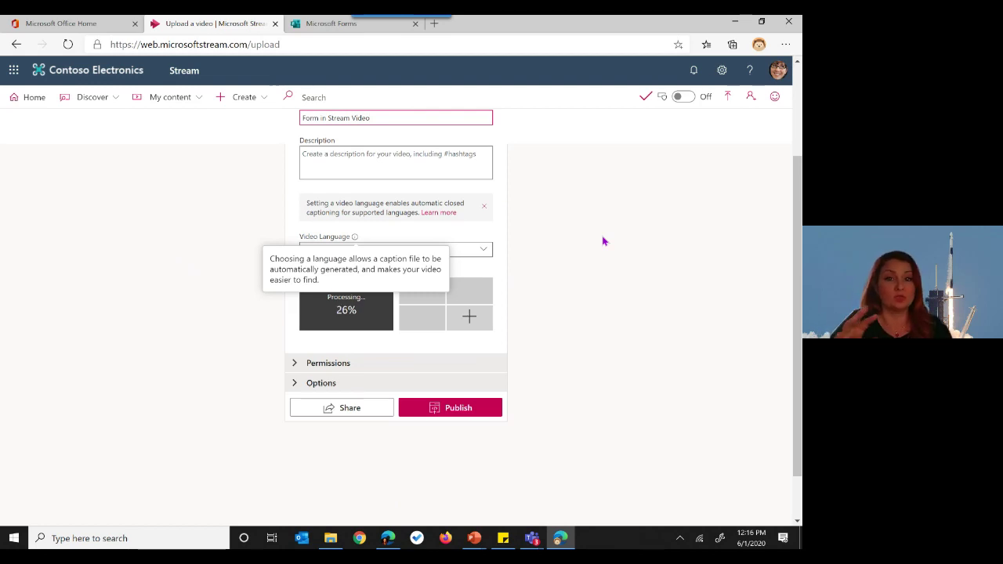
left_click(502, 274)
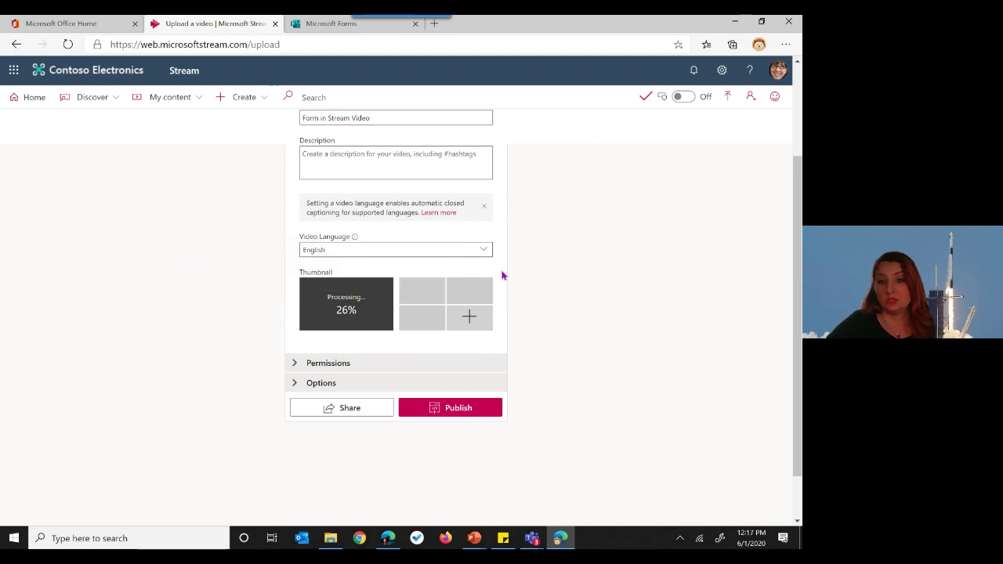
left_click(290, 365)
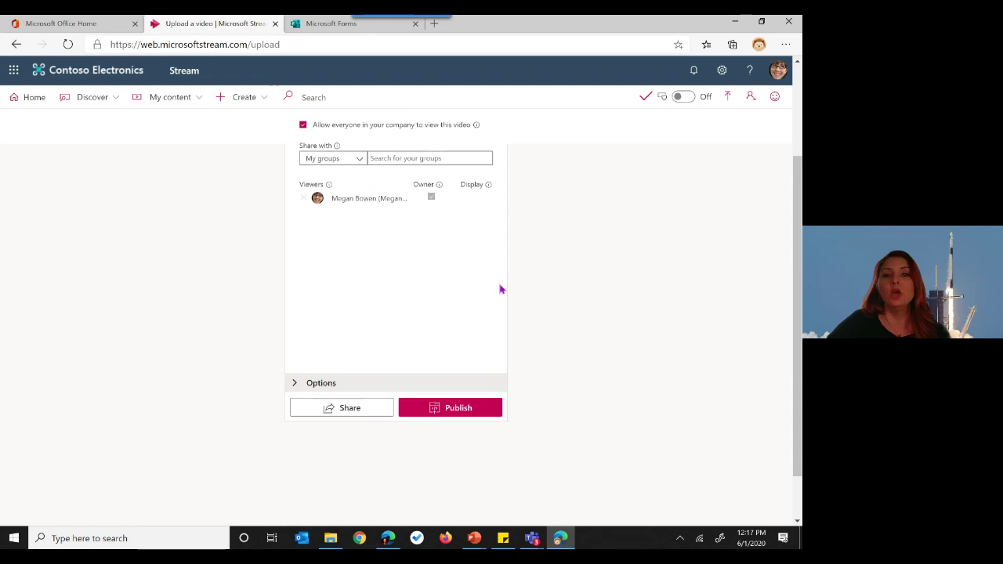
scroll(543, 313, "up", 1)
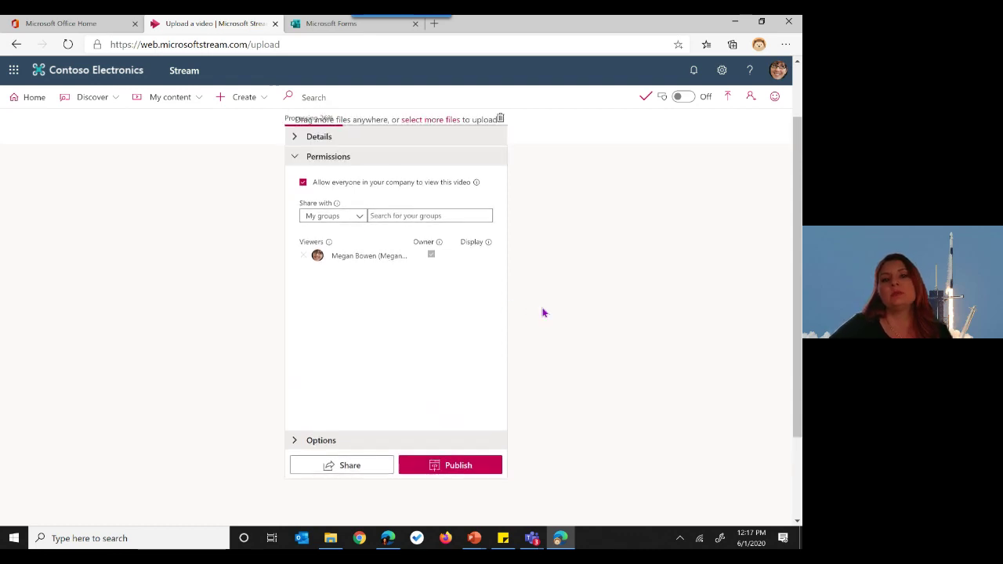
left_click(357, 222)
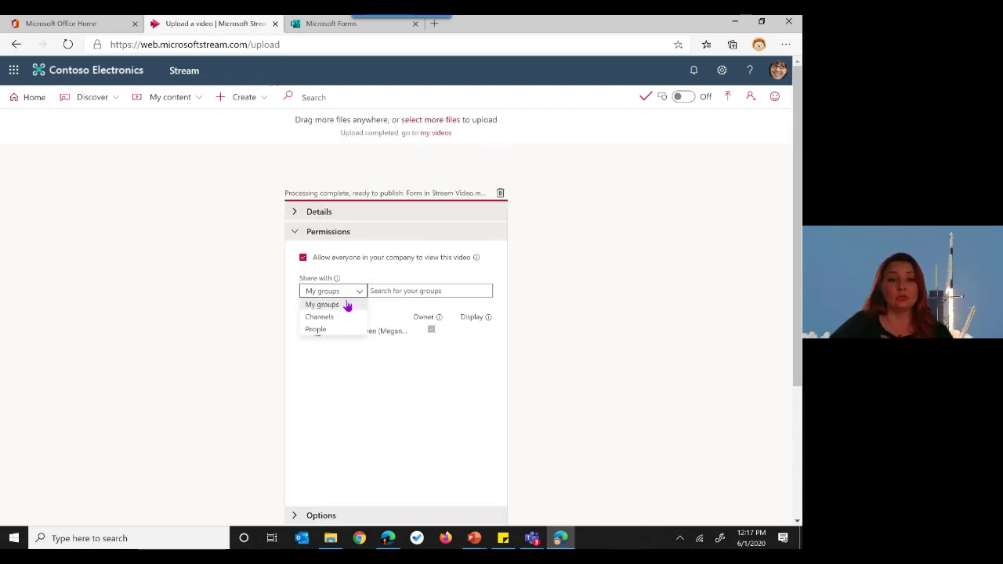
left_click(338, 305)
left_click(404, 291)
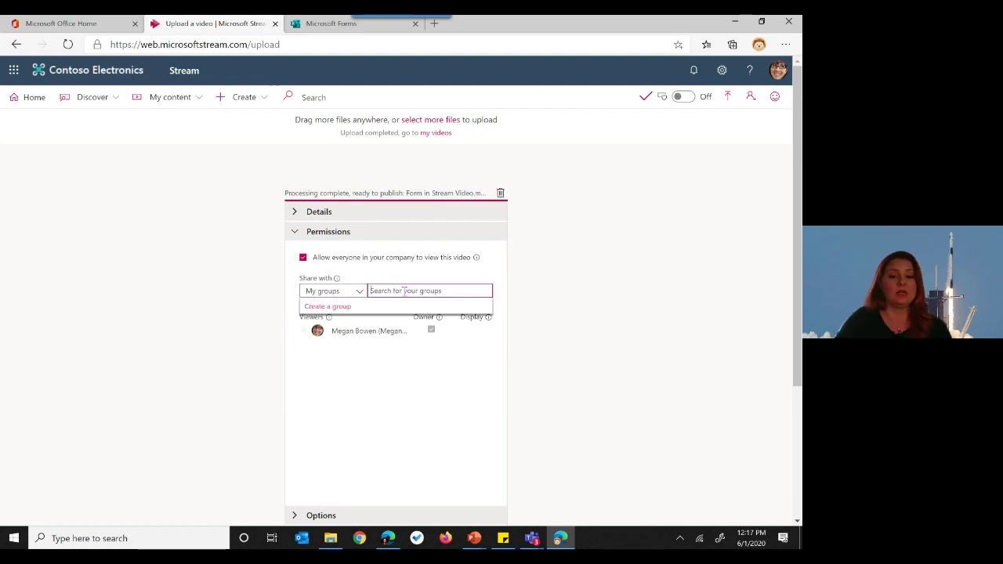
type("conto")
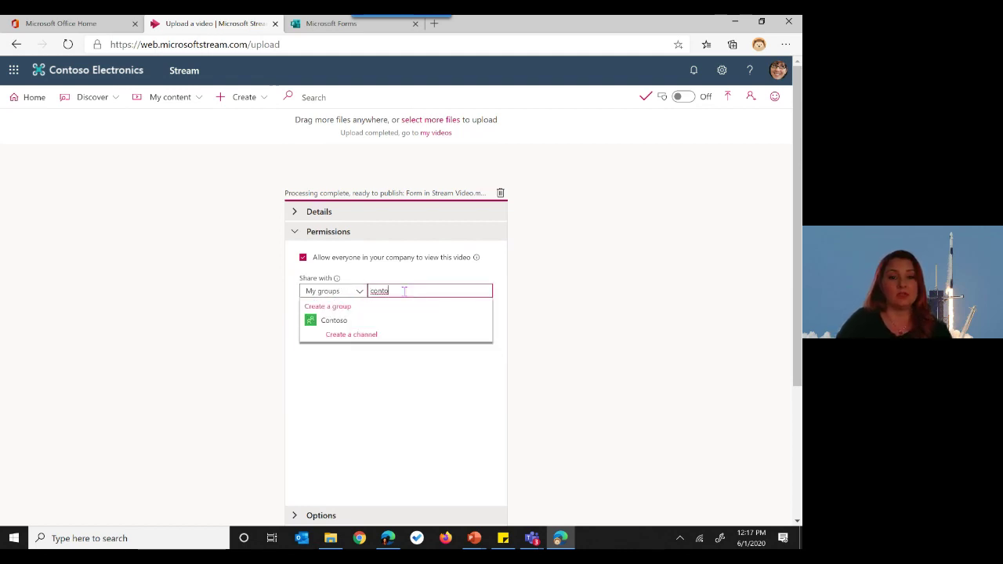
left_click(333, 321)
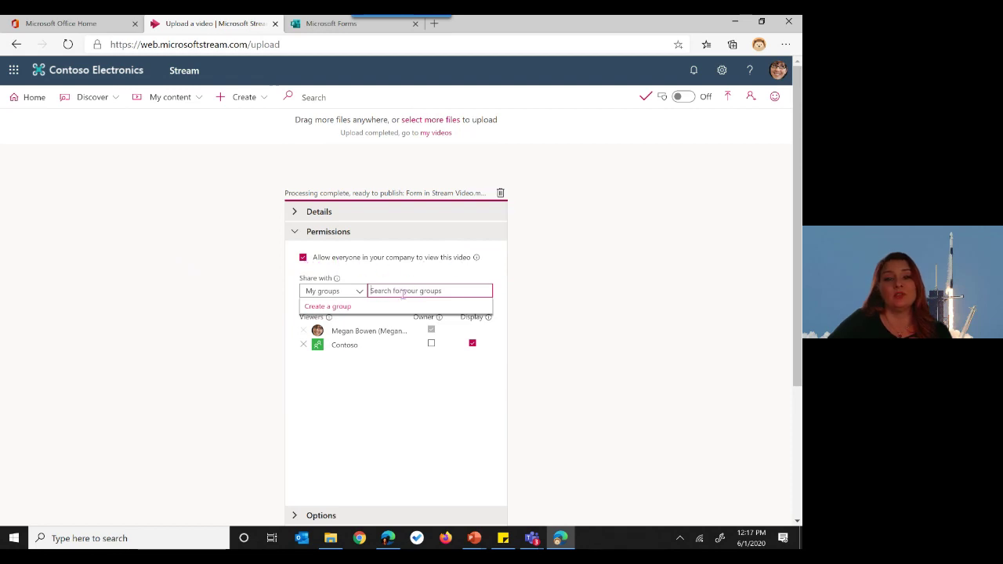
Look through the Channels and People sharing choices for the video and read the explanation of the Owner permission
left_click(360, 292)
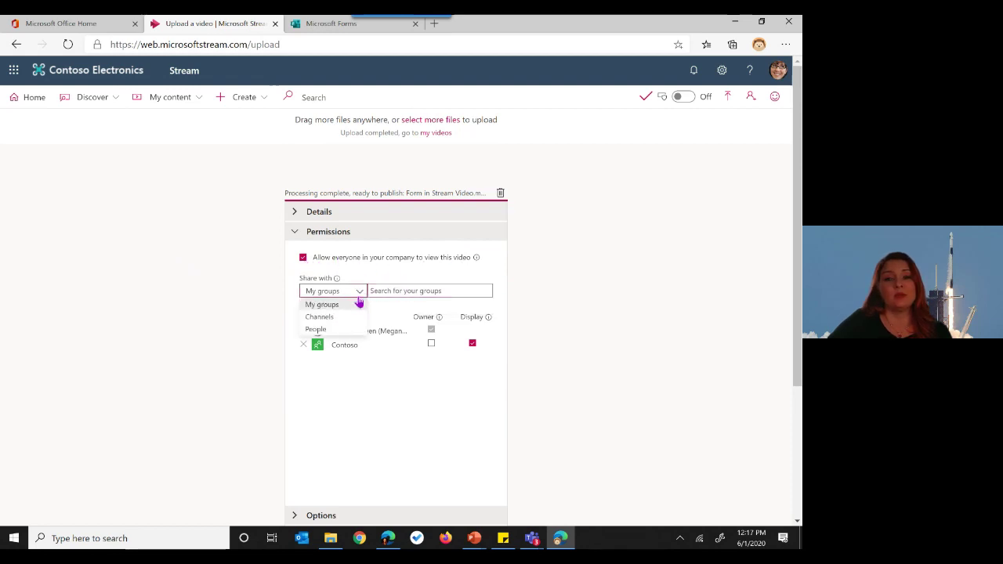
left_click(320, 317)
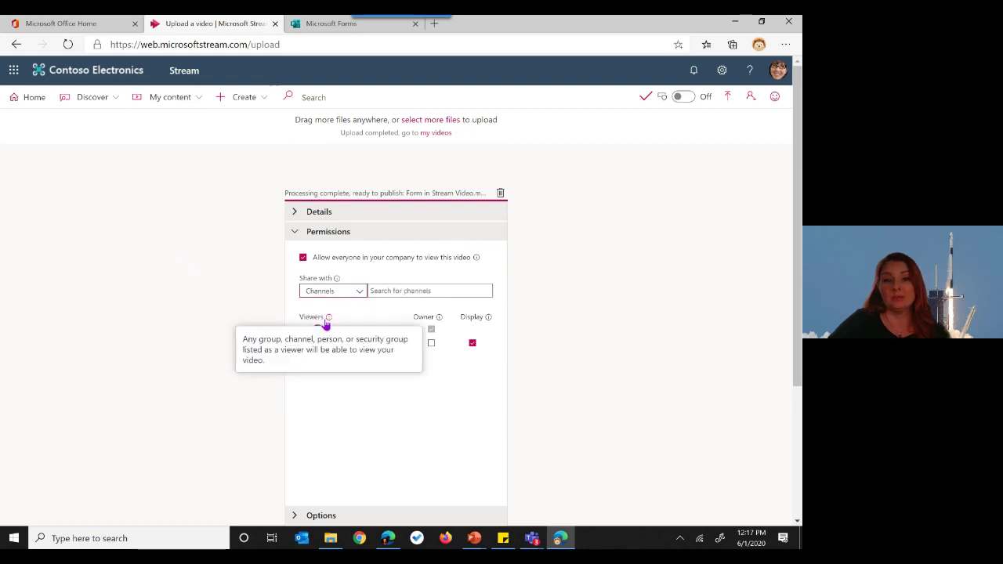
left_click(419, 294)
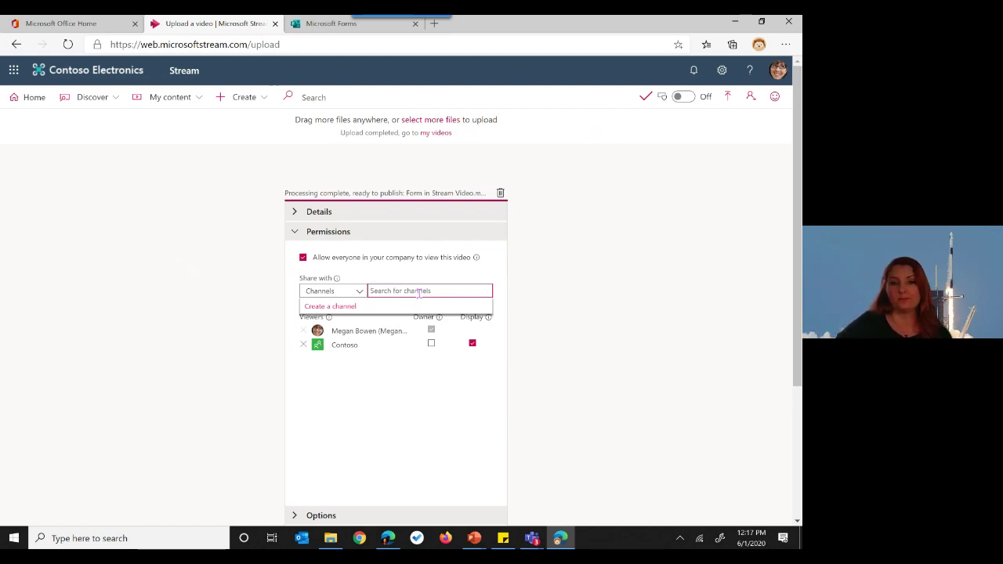
left_click(357, 293)
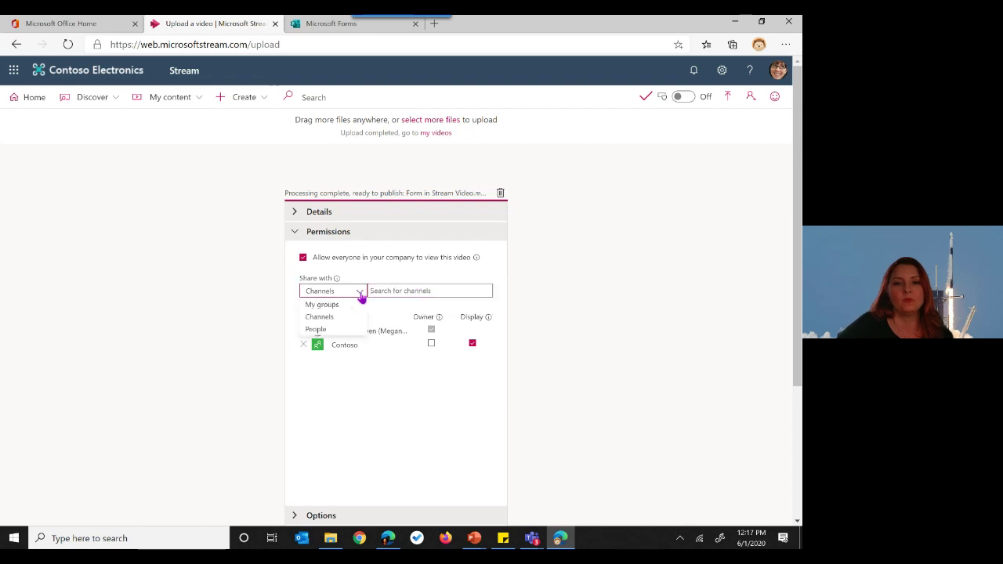
left_click(329, 330)
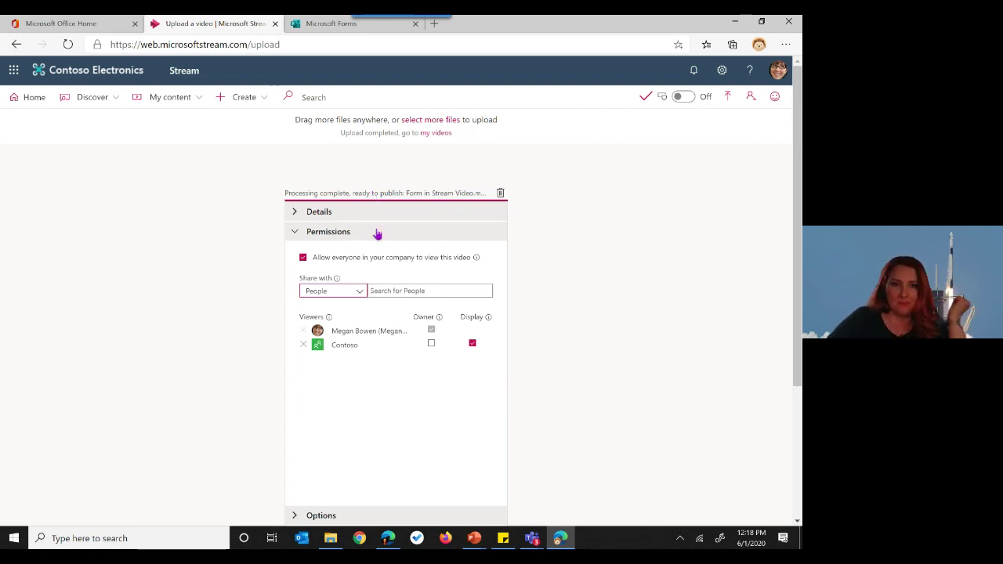
mouse_move(437, 328)
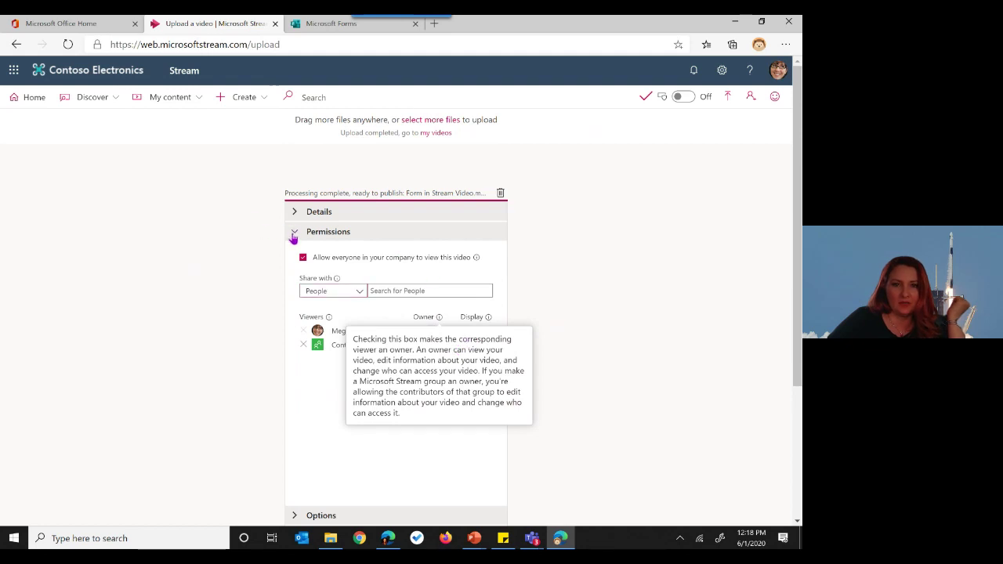
left_click(577, 294)
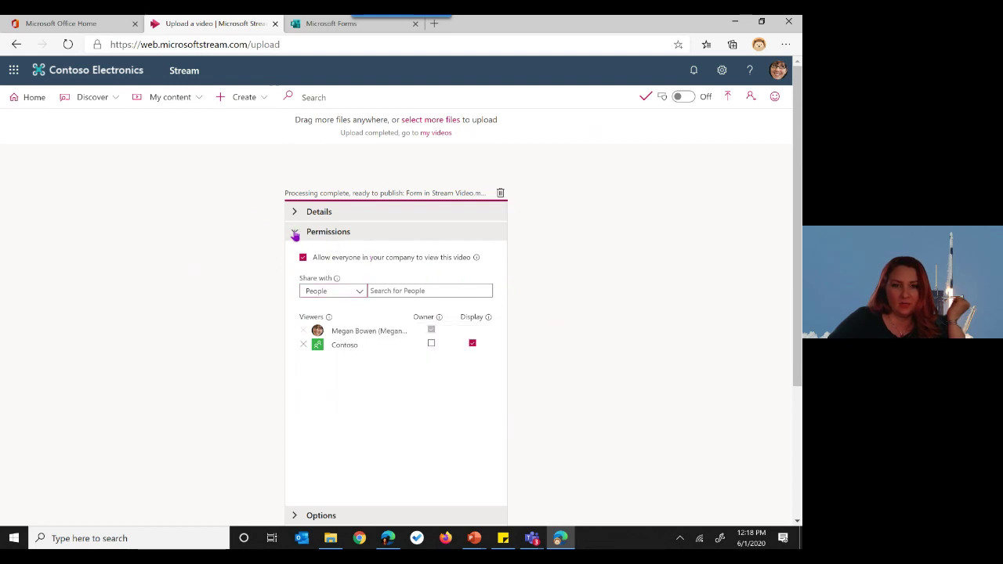
scroll(243, 243, "down", 2)
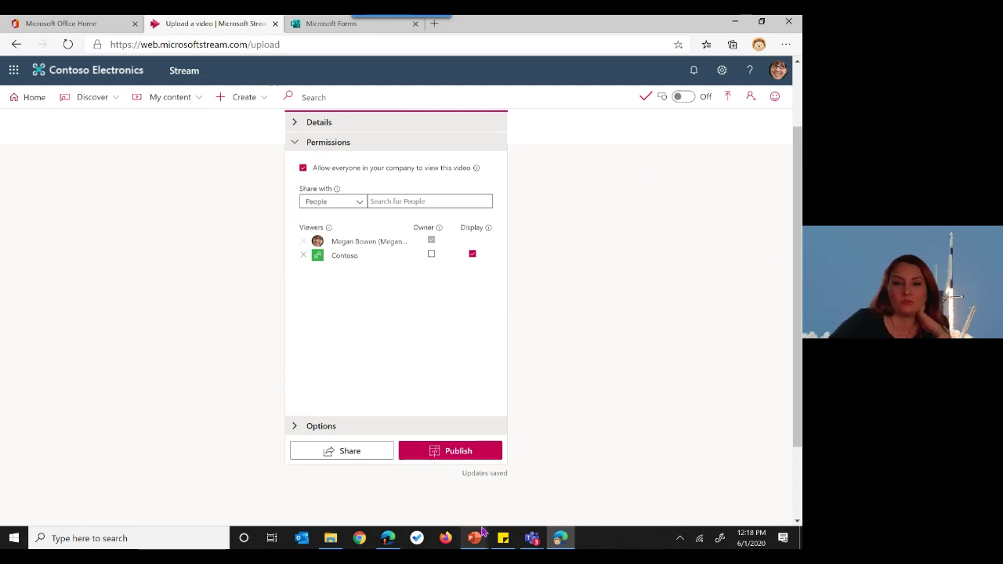
View the meeting recordings in the other Stream browser window at full size, and return to the video upload page
mouse_move(389, 539)
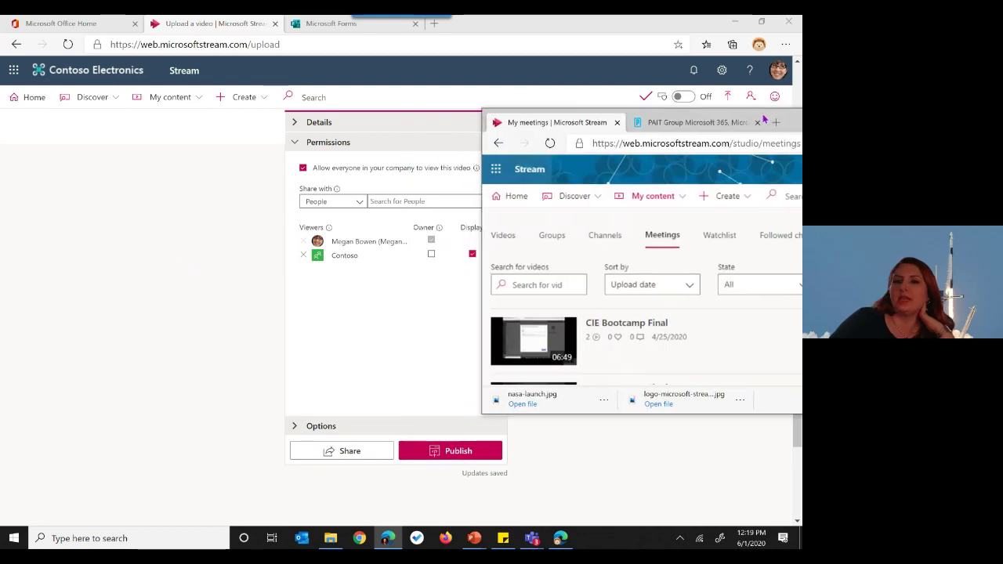
left_click_drag(900, 124, 576, 123)
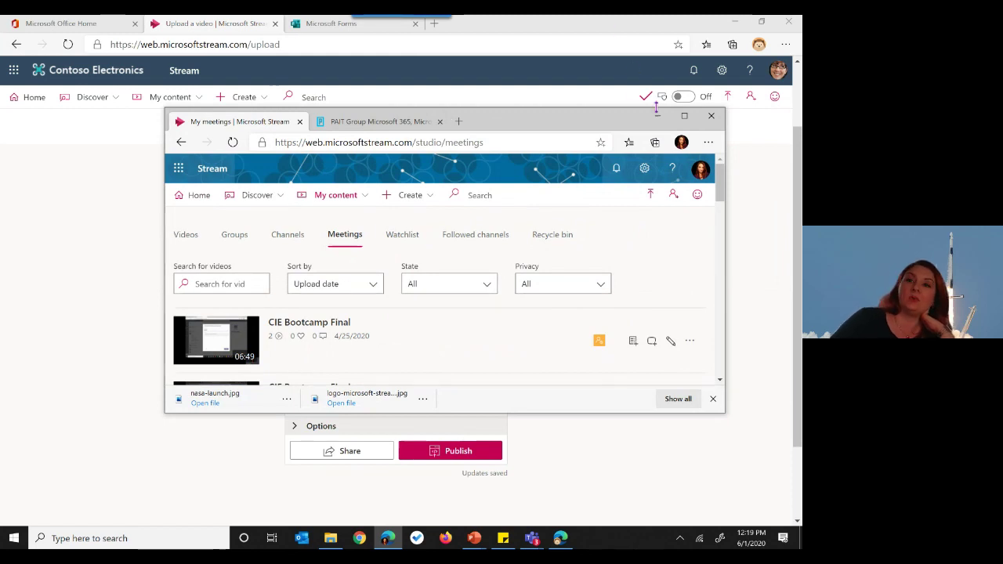
left_click(684, 116)
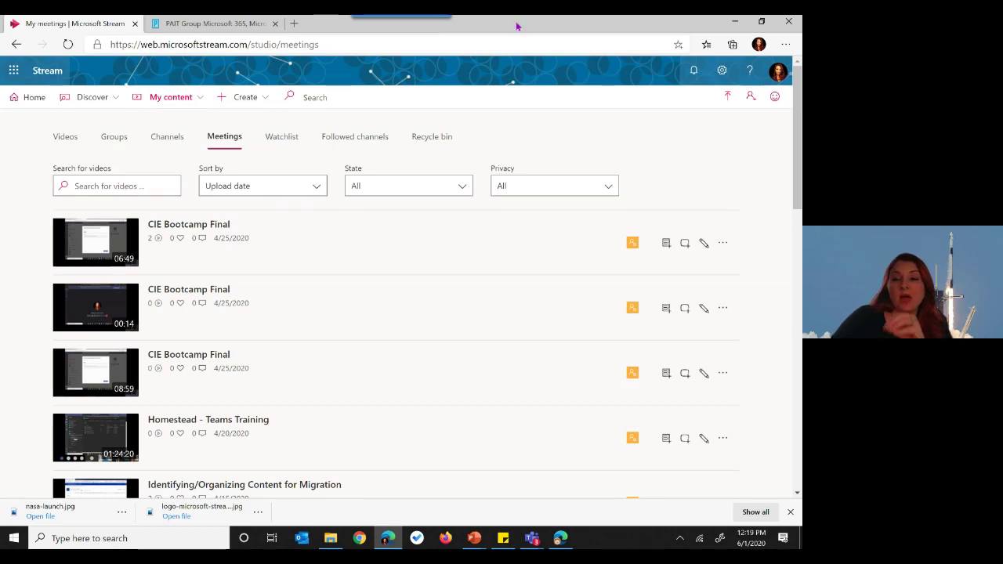
left_click(735, 22)
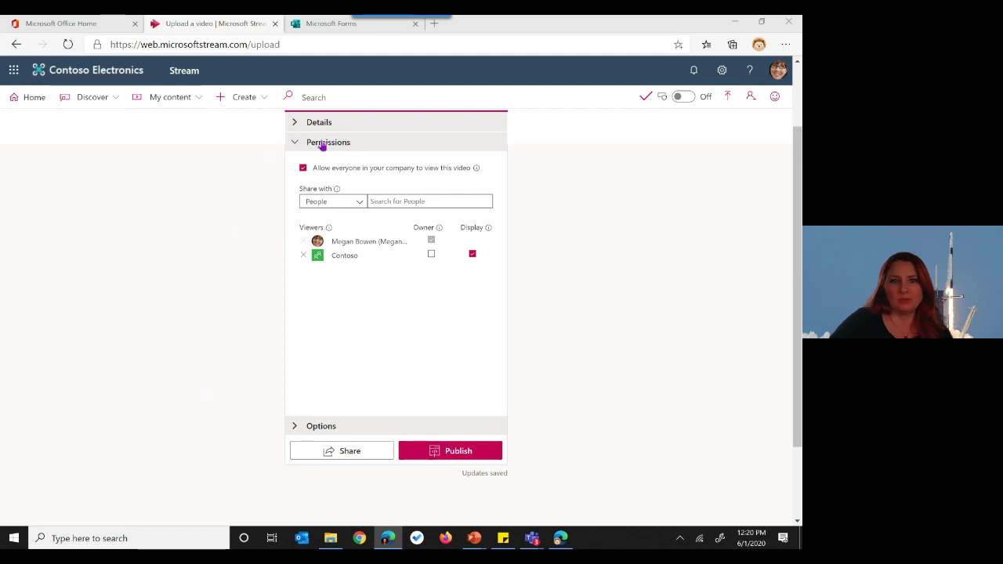
Review the video's People, Comments, Captions and Subtitles options, including the subtitle upload dialog, without adding a file
left_click(294, 145)
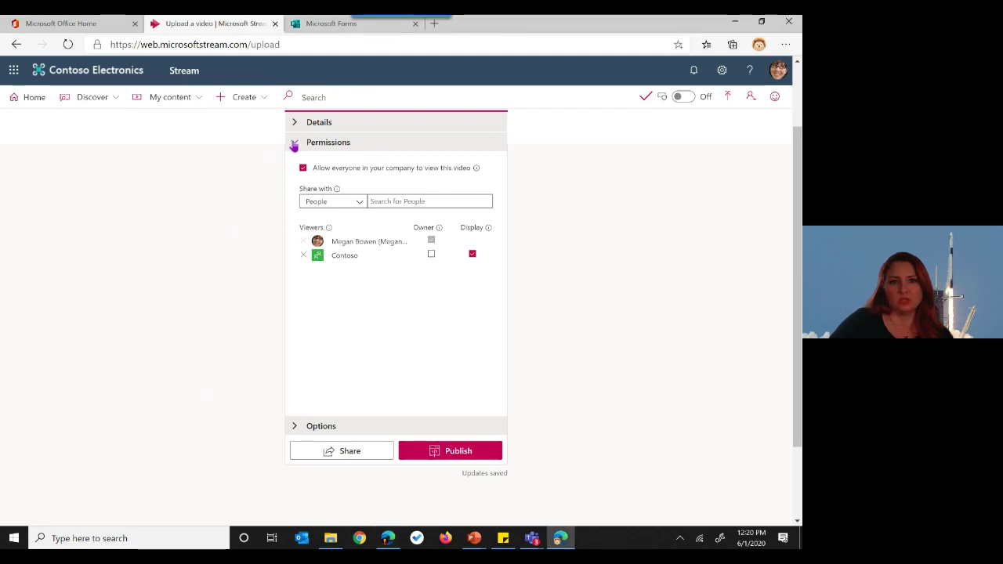
left_click(295, 427)
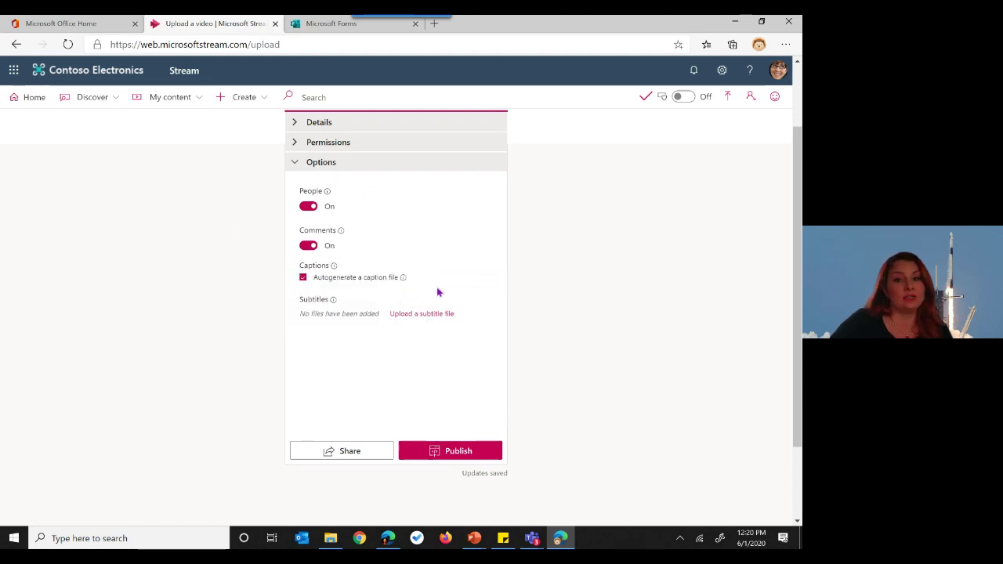
mouse_move(403, 278)
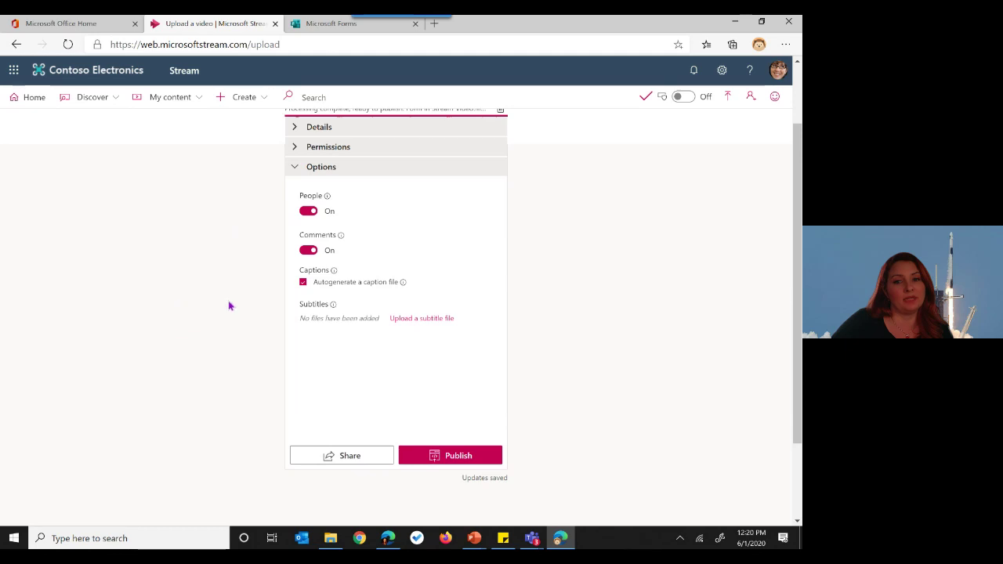
left_click(428, 321)
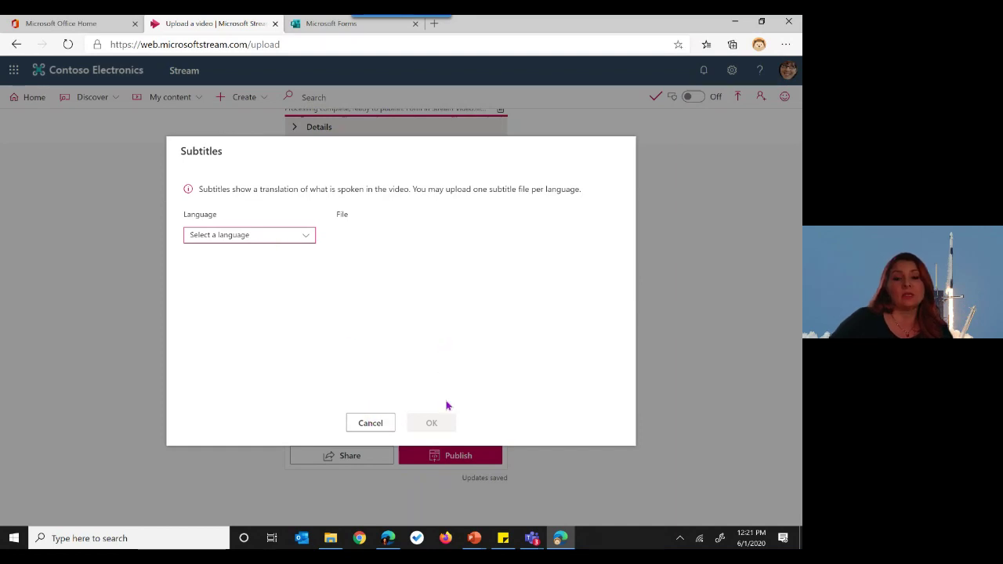
left_click(372, 425)
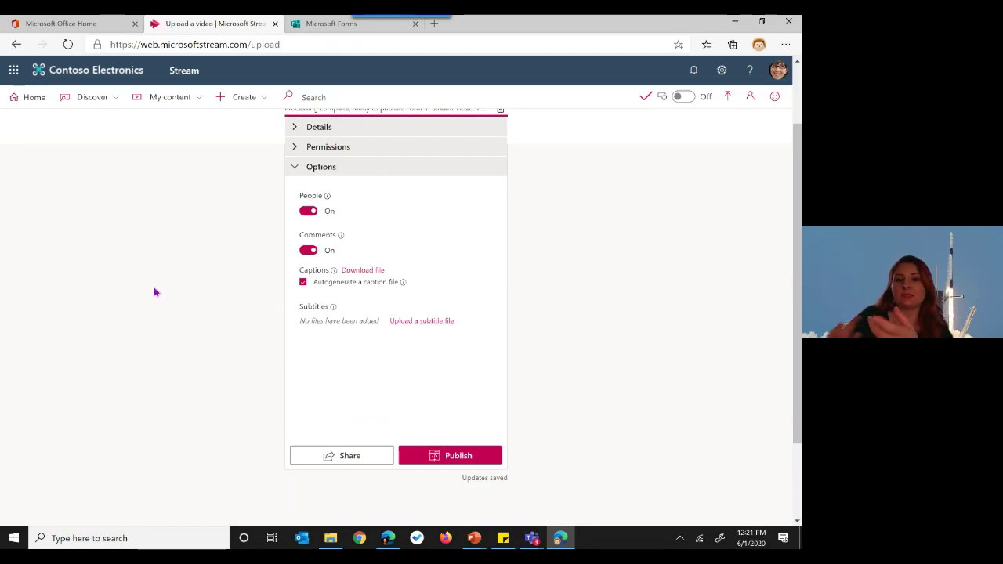
Review the name, description, language and thumbnail details of "Form in Stream Video" and publish it
left_click(296, 129)
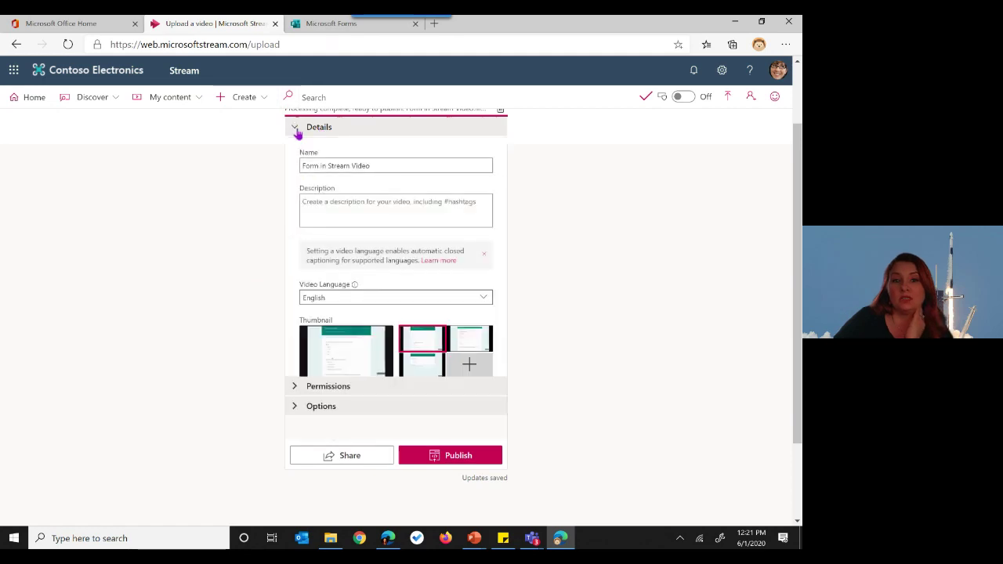
mouse_move(354, 285)
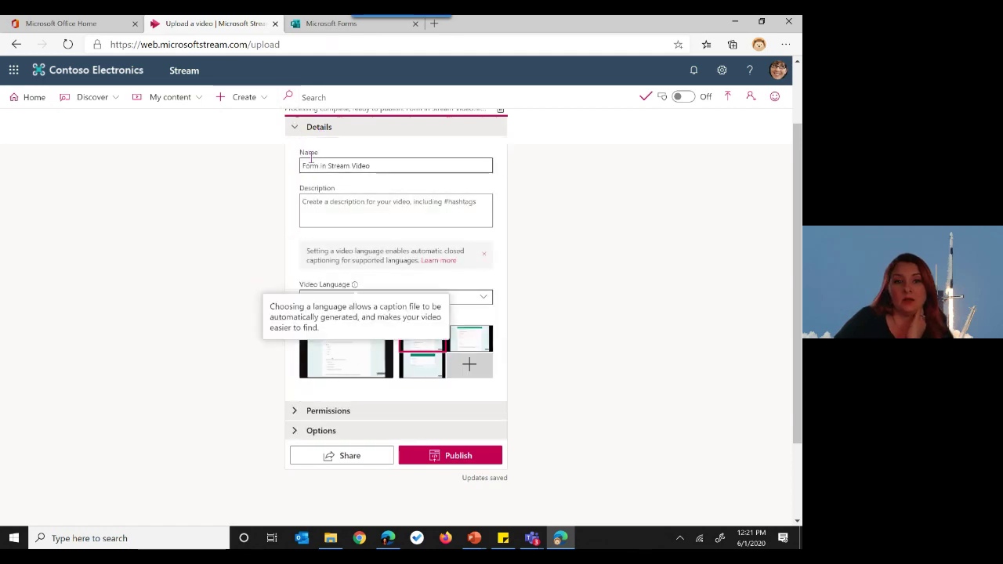
scroll(509, 277, "up", 1)
scroll(575, 306, "down", 1)
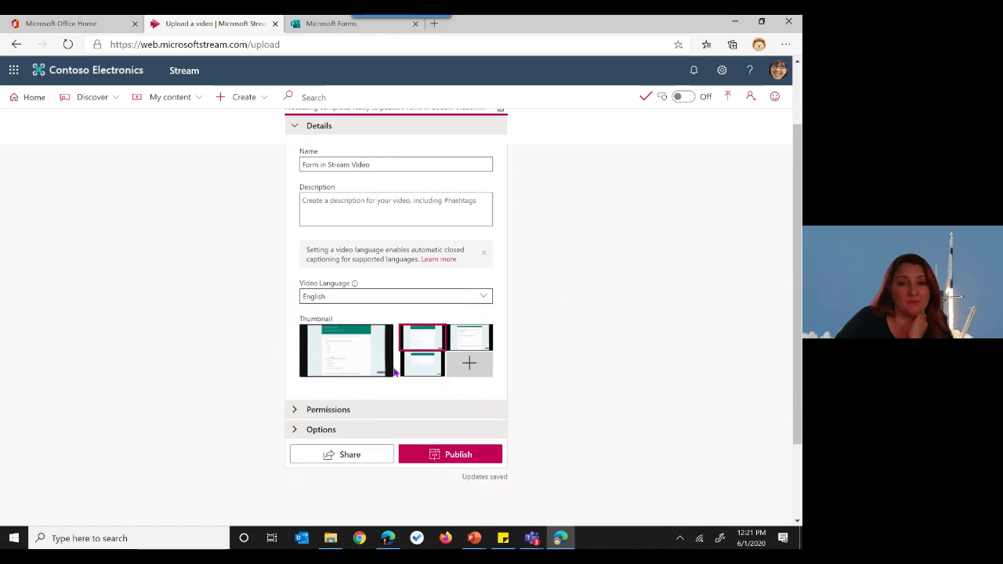
left_click(444, 459)
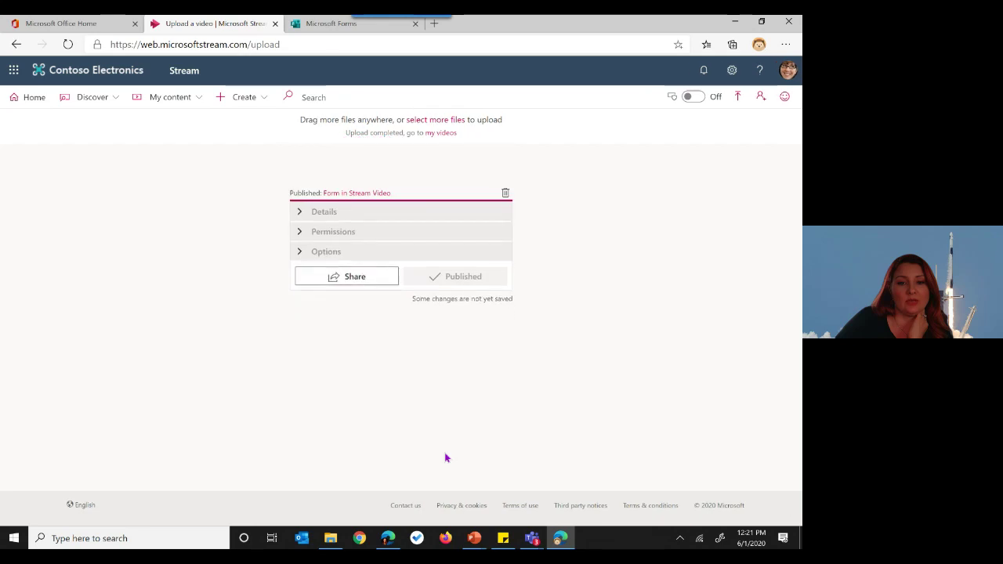
View the published video's direct link and its embed code settings, and close the sharing dialog
left_click(345, 282)
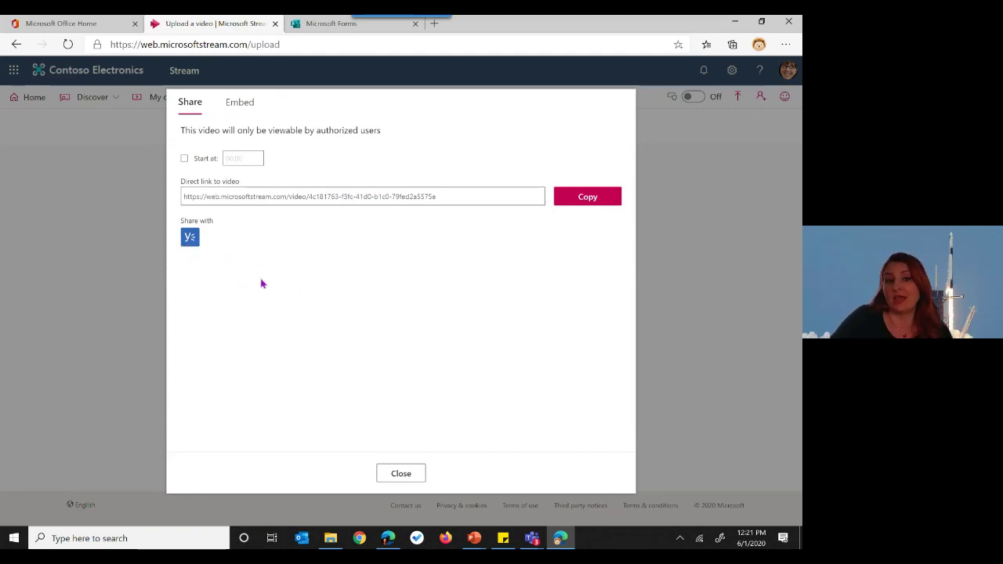
left_click(244, 110)
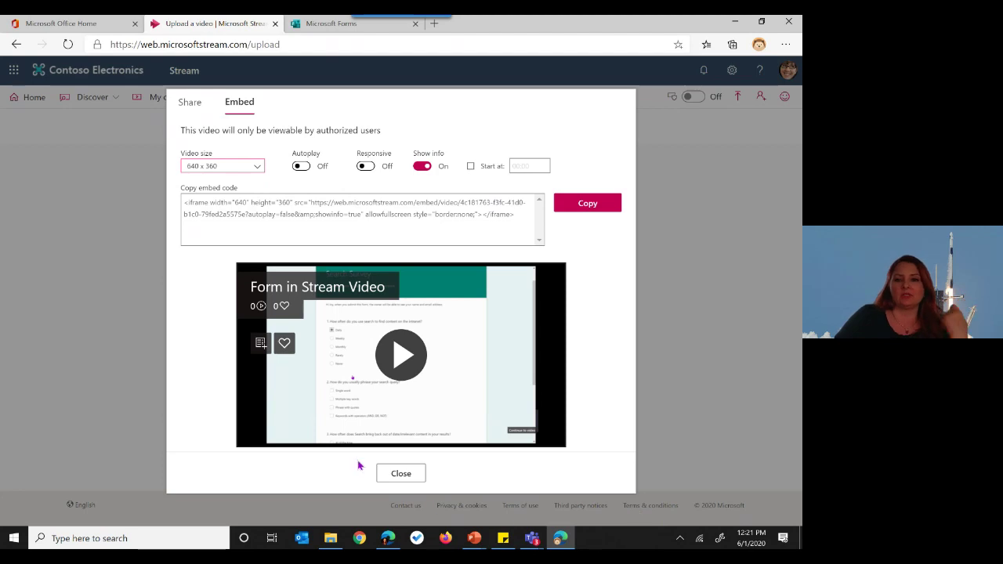
left_click(401, 475)
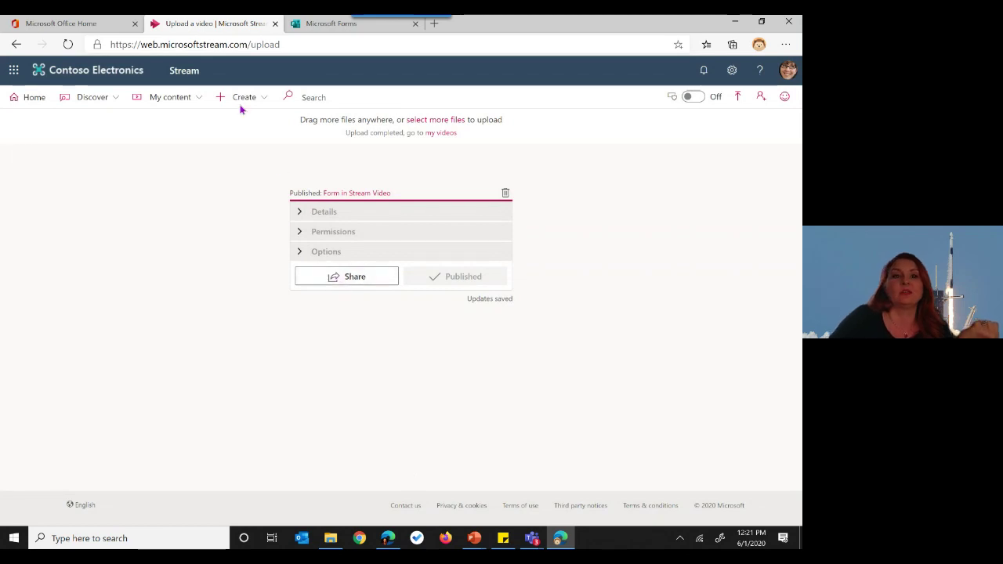
Start creating a live event in Stream and dismiss the video-processing notification
left_click(263, 100)
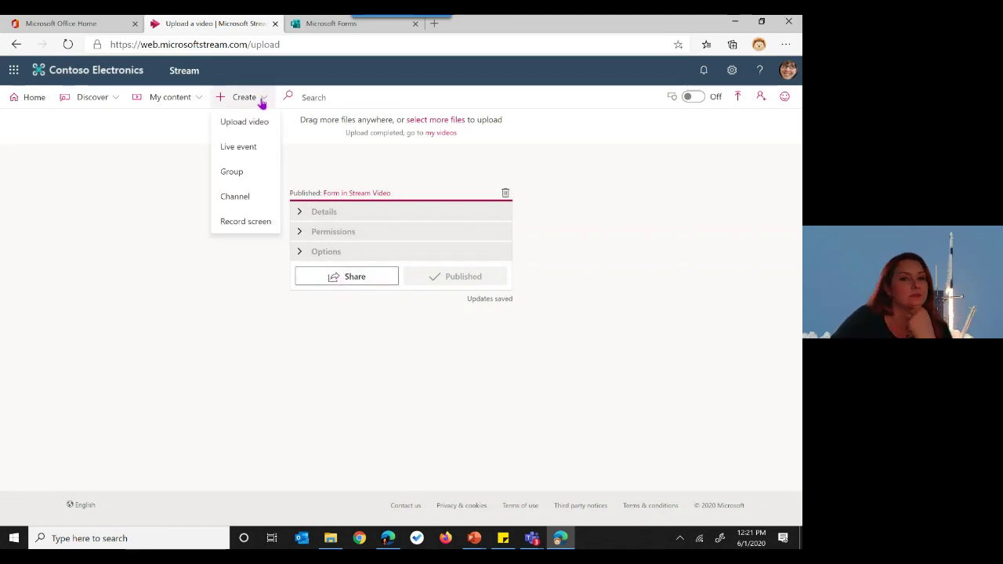
left_click(256, 148)
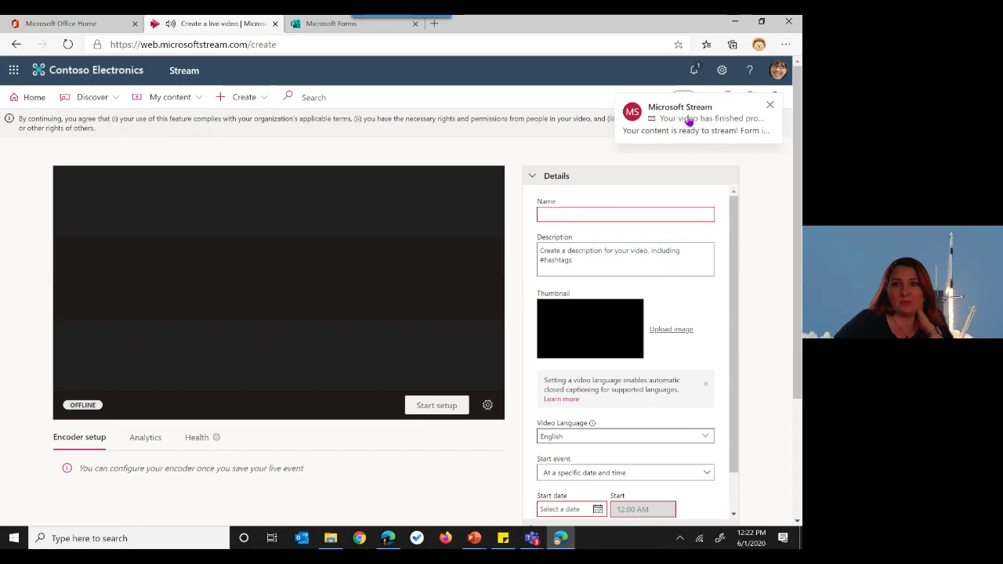
left_click(772, 106)
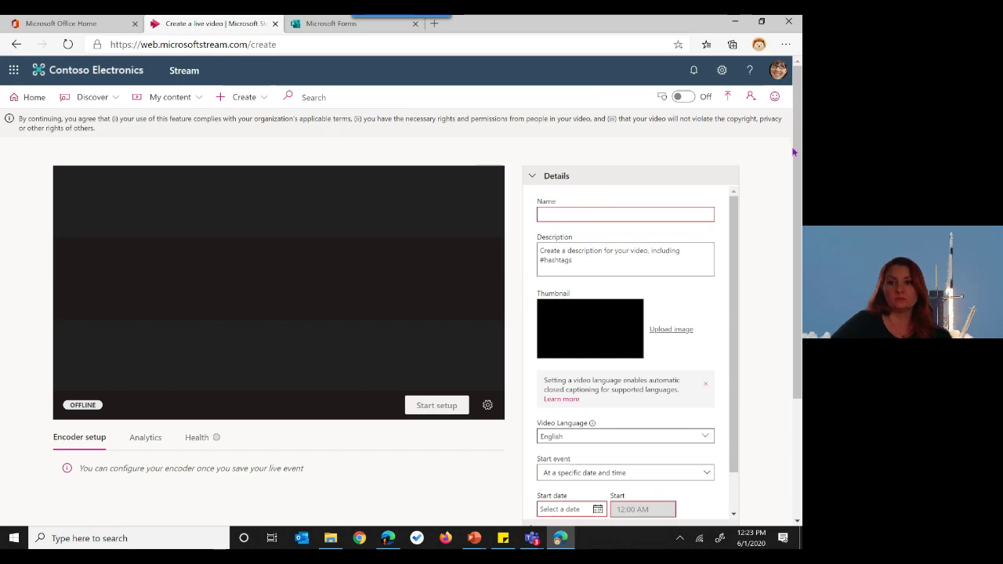
Examine the live event setup page, from its encoder area and name to the language, start and end date fields
scroll(795, 170, "down", 2)
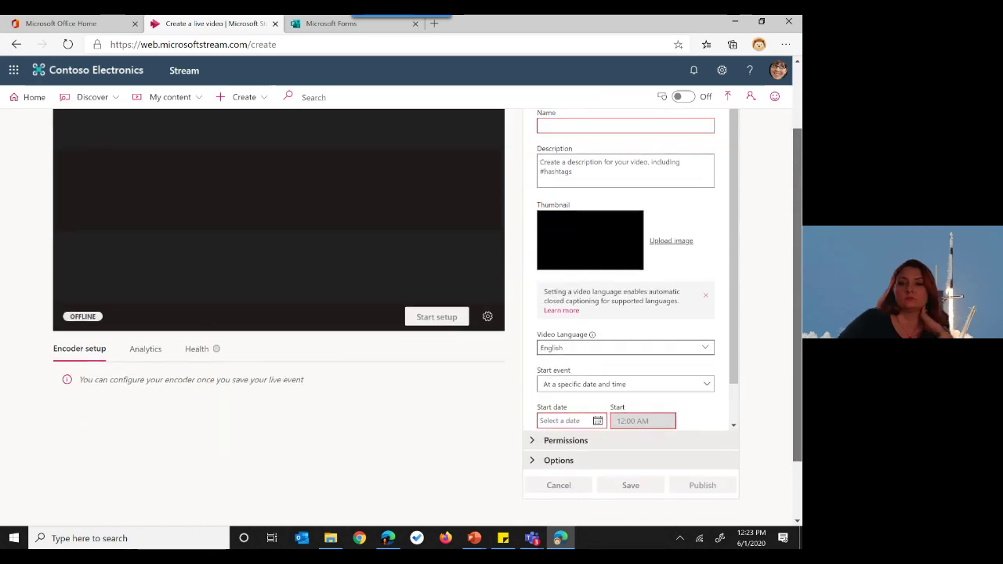
scroll(794, 170, "up", 1)
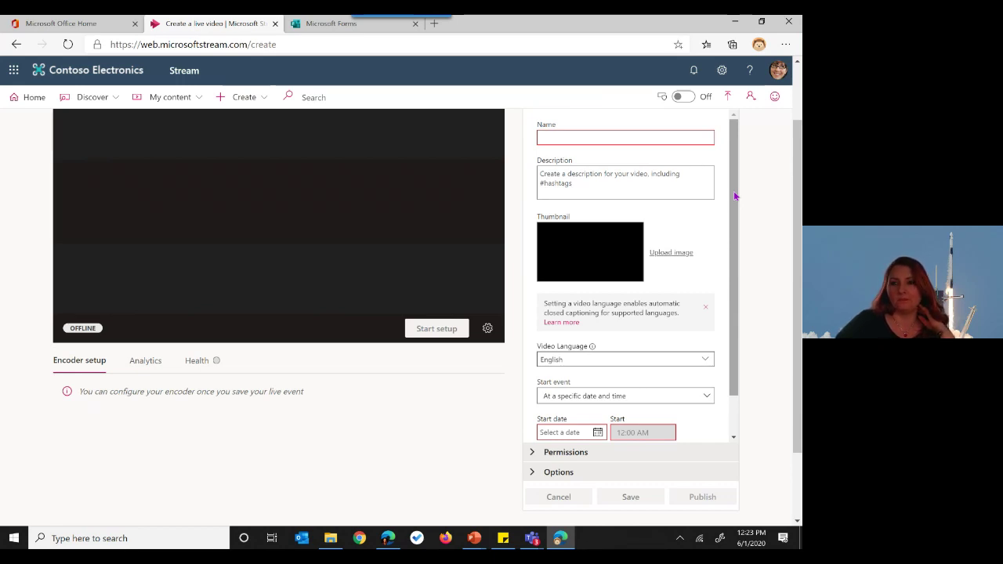
scroll(735, 196, "down", 1)
scroll(736, 172, "up", 1)
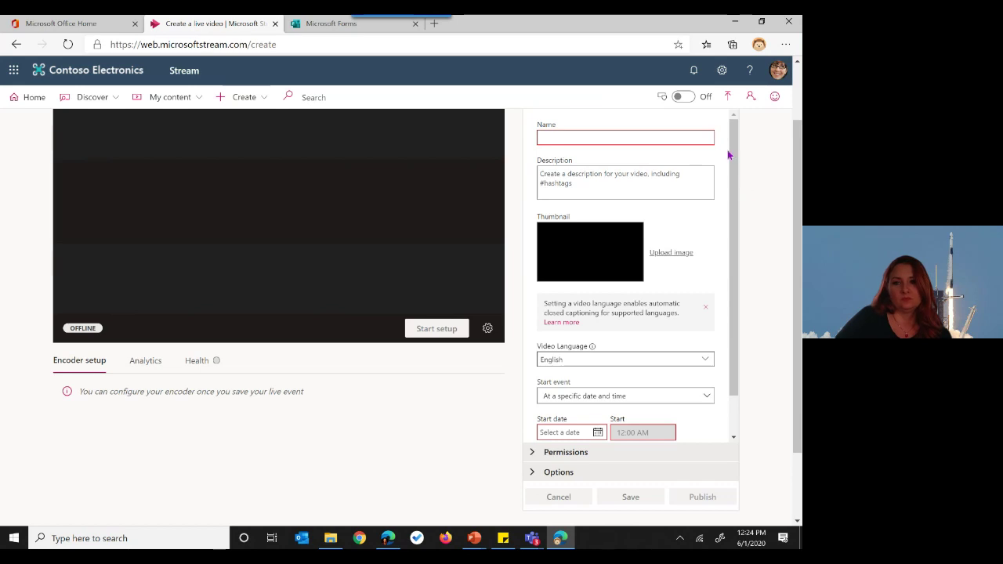
scroll(733, 153, "down", 1)
left_click_drag(735, 146, 735, 125)
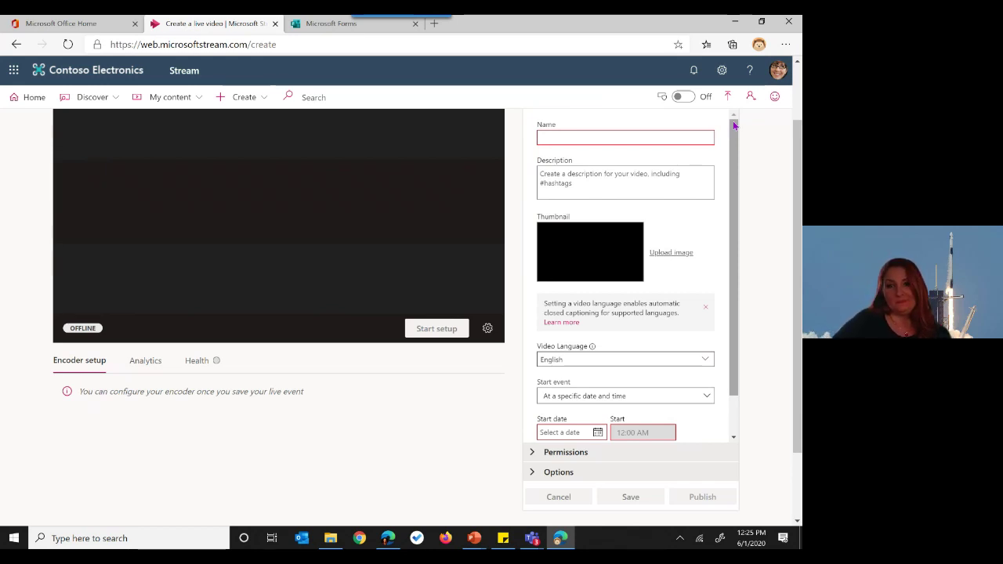
scroll(781, 201, "up", 2)
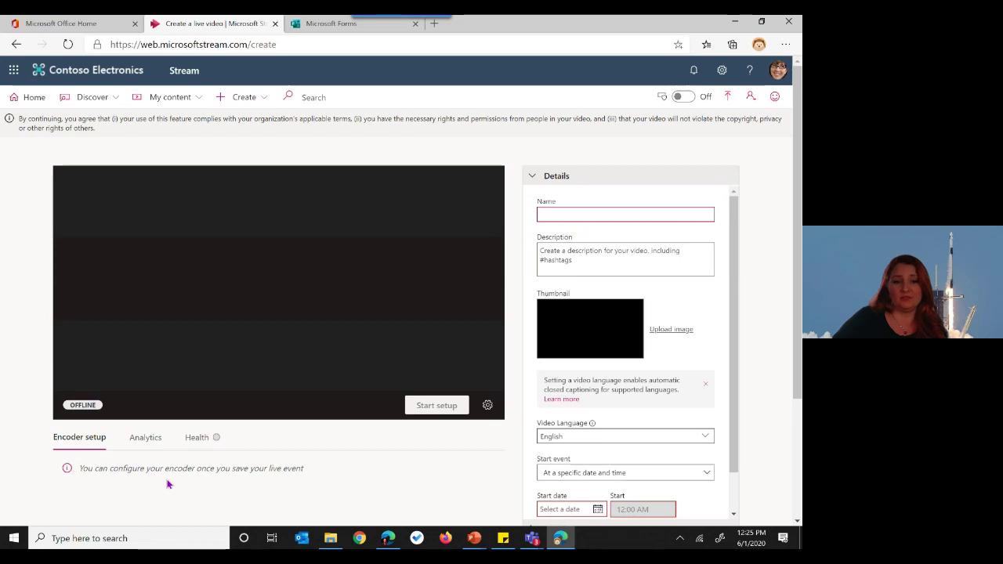
left_click(594, 212)
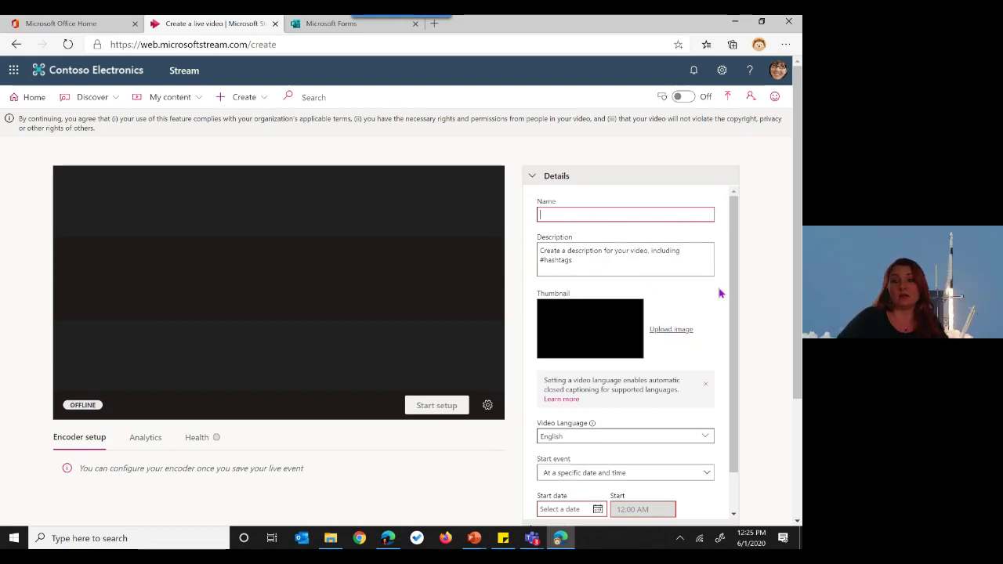
left_click_drag(799, 214, 798, 258)
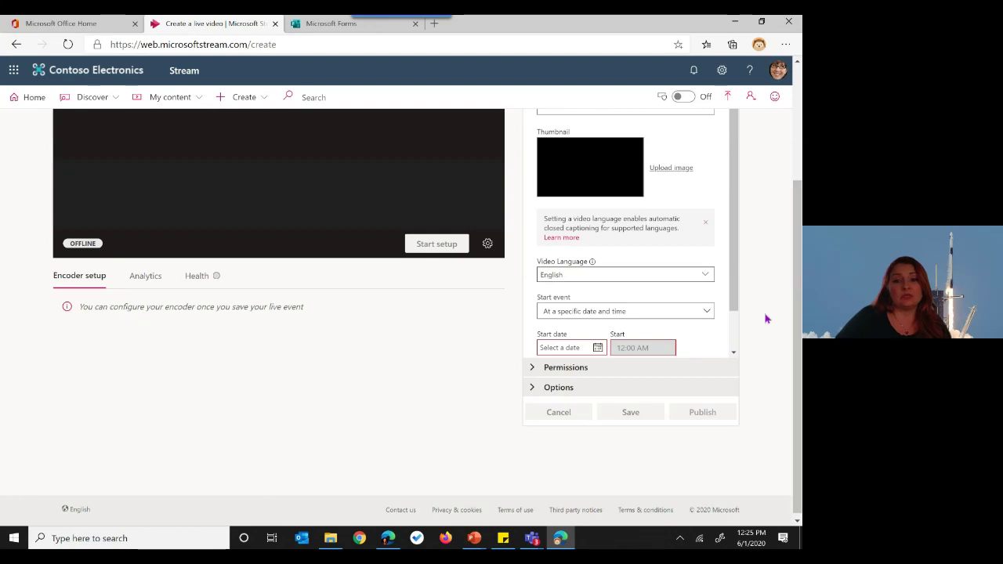
left_click_drag(731, 257, 735, 340)
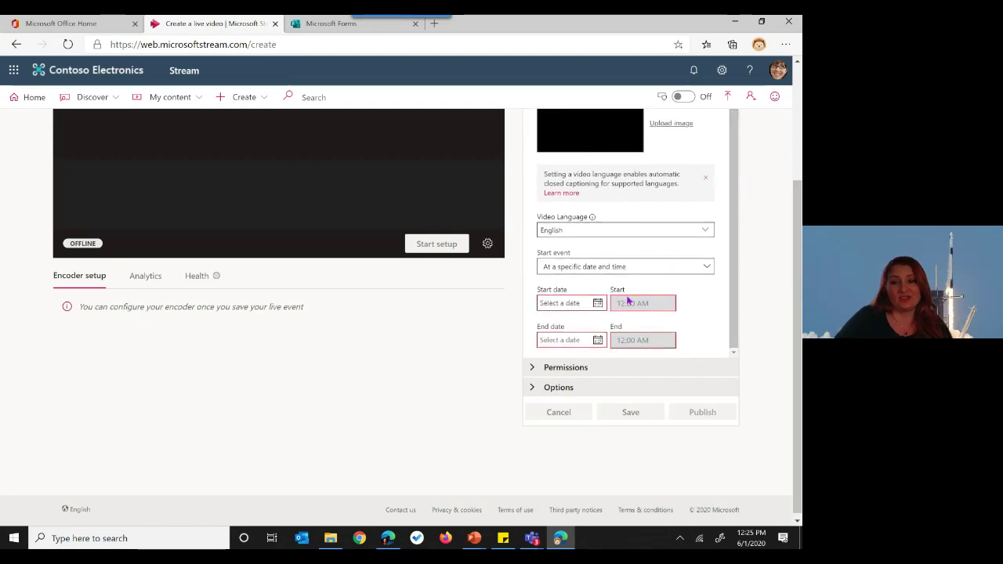
Review the live event's permissions and share-with choices, and decline the removal of companywide access
left_click(535, 369)
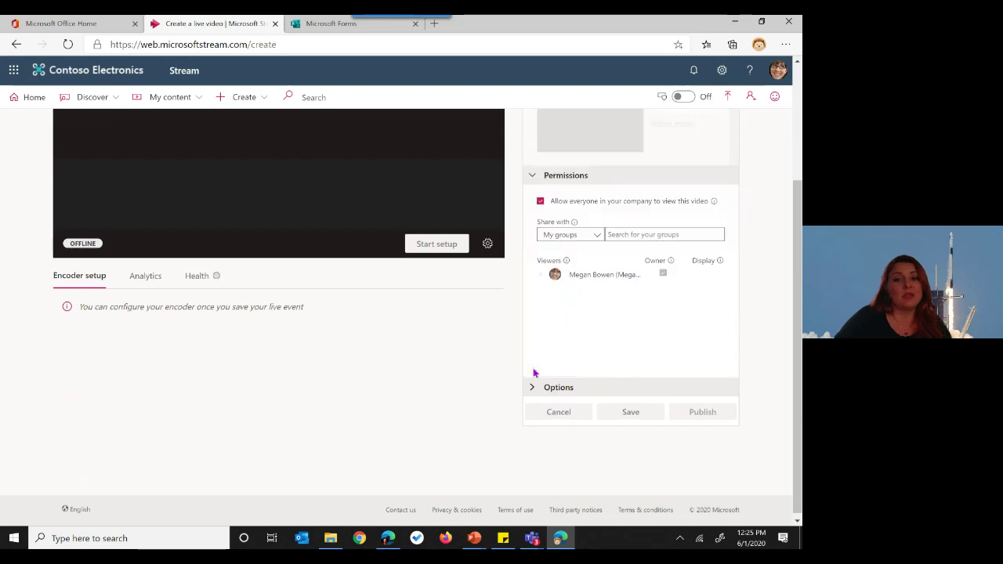
scroll(604, 360, "up", 2)
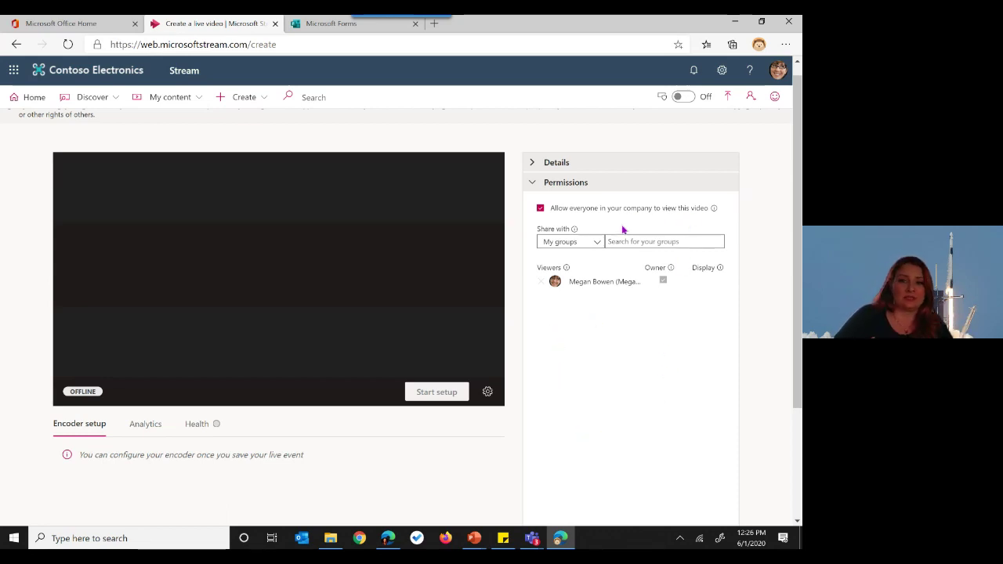
left_click(599, 245)
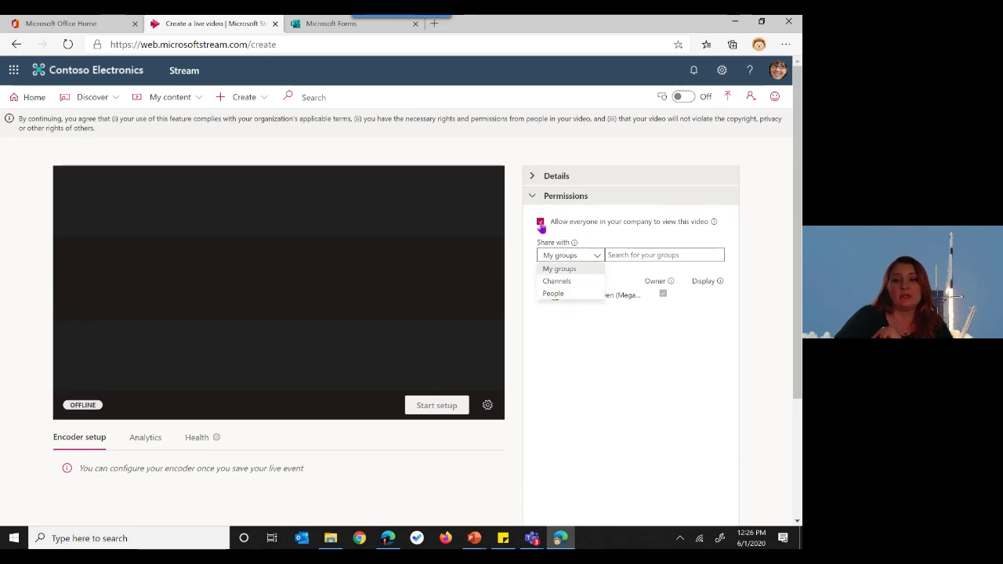
left_click(619, 225)
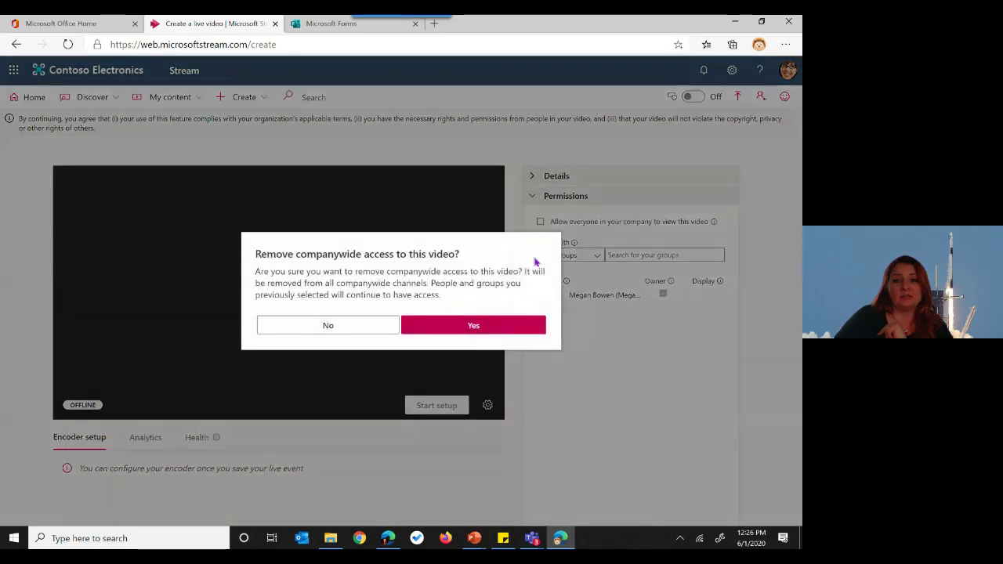
left_click(327, 326)
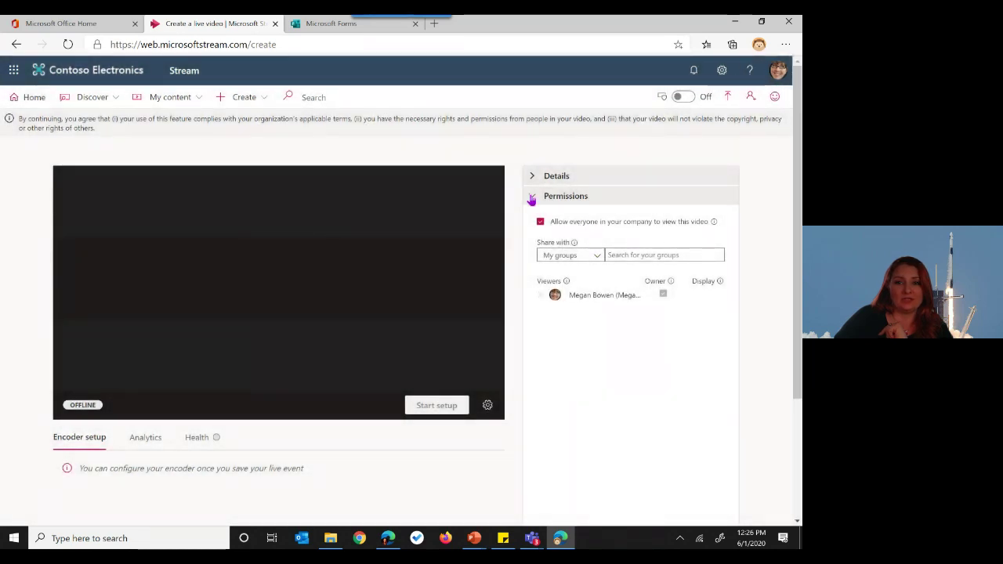
Examine the live event's people, comments, captions and subtitles options and the video player's settings
scroll(582, 293, "down", 3)
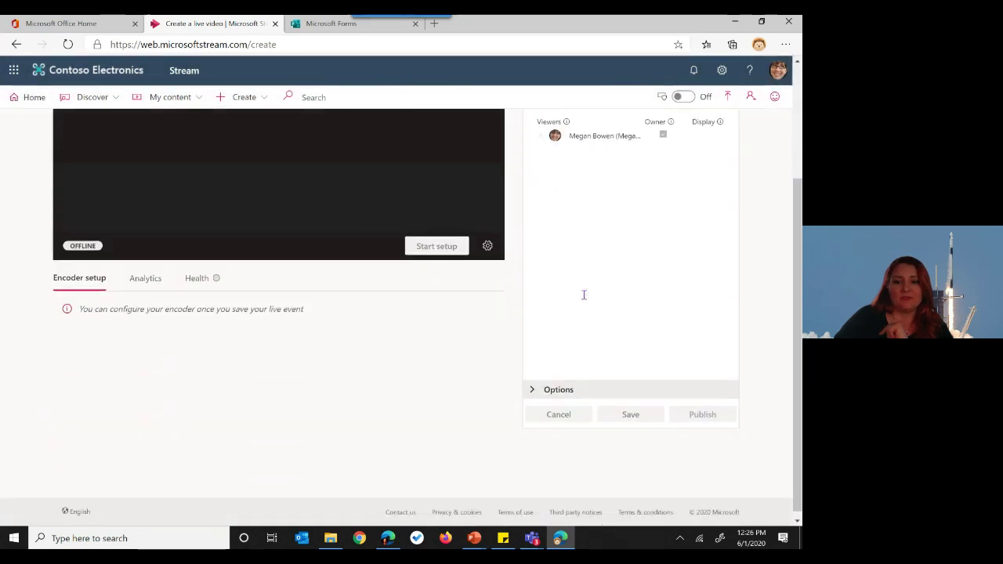
left_click(533, 385)
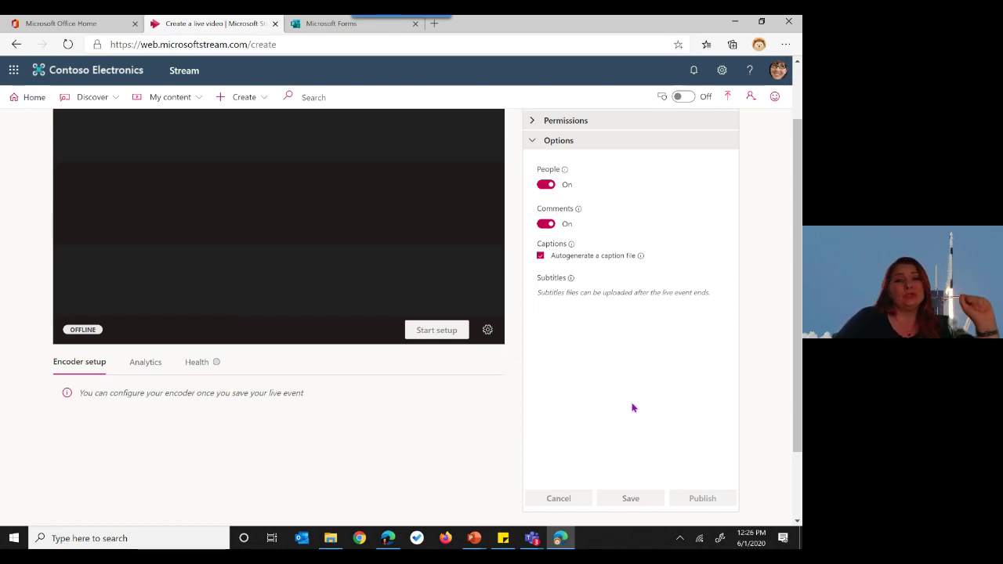
scroll(633, 407, "up", 1)
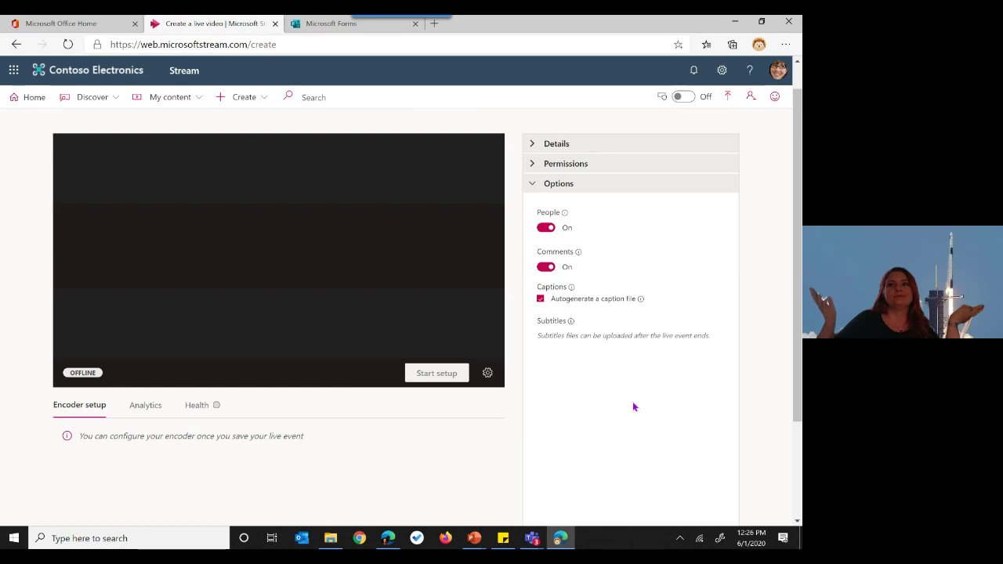
left_click(487, 375)
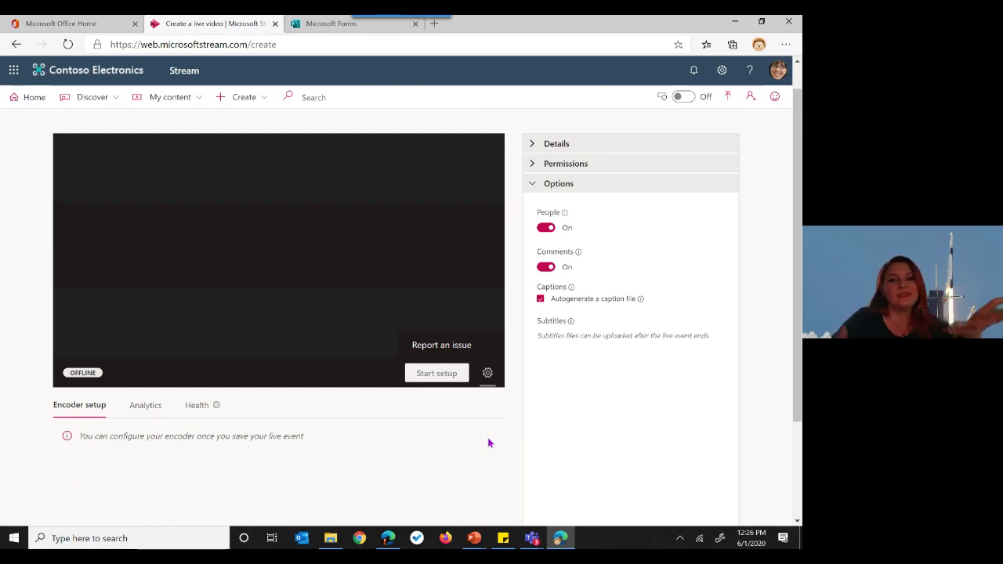
View the screen recorder with its camera and microphone controls, and close it
left_click(267, 98)
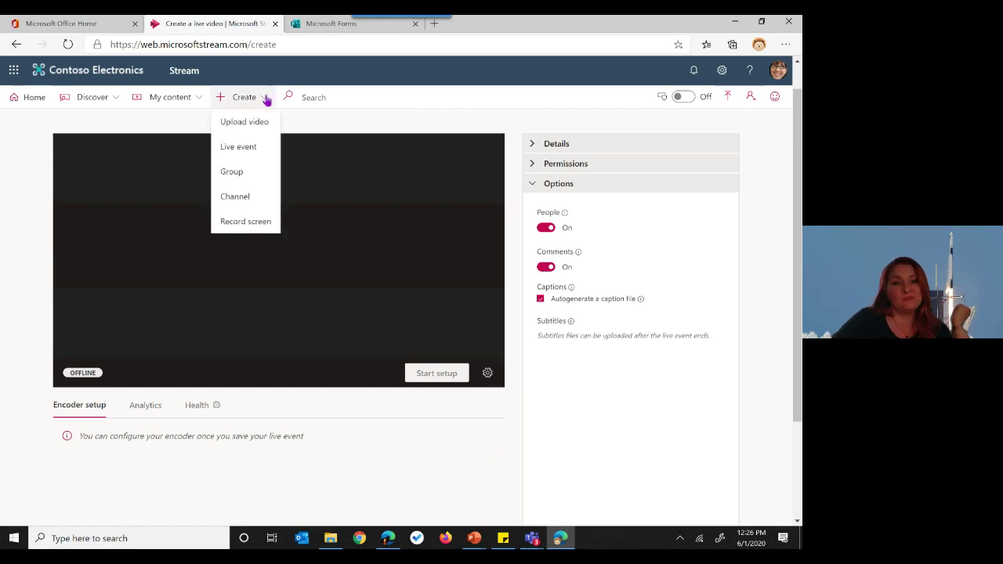
left_click(244, 224)
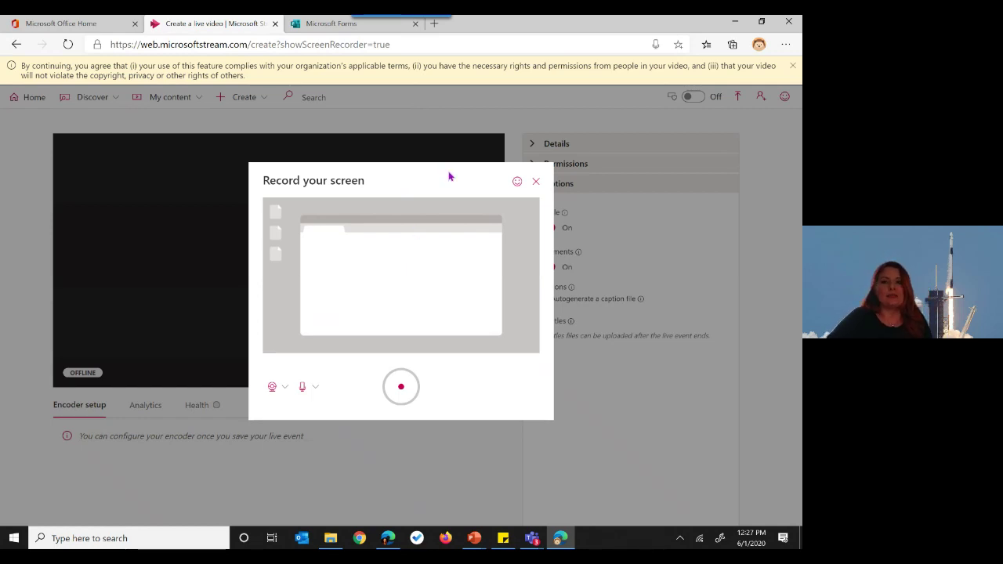
left_click(536, 182)
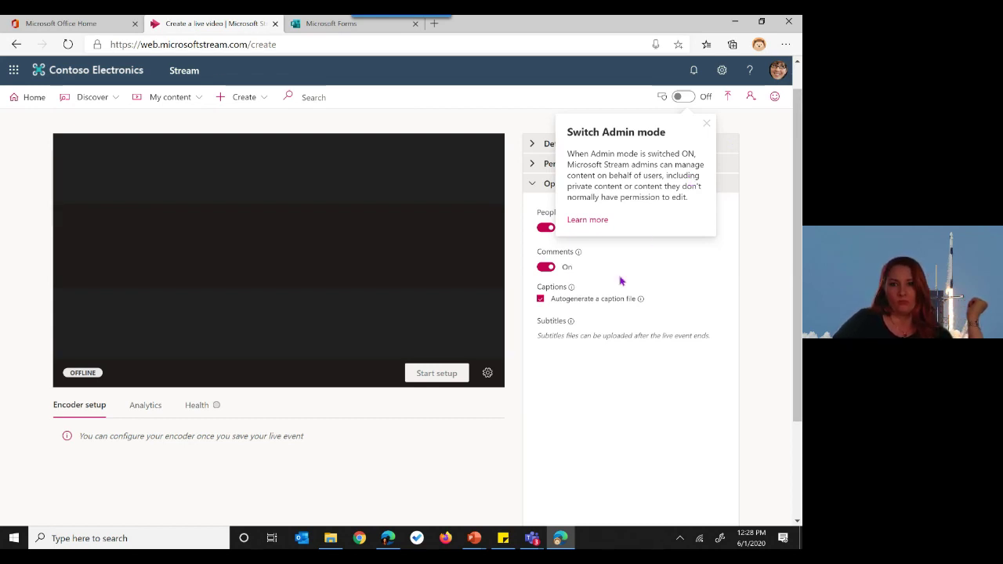
Open the screen recorder and try to start a recording with the default devices
left_click(265, 101)
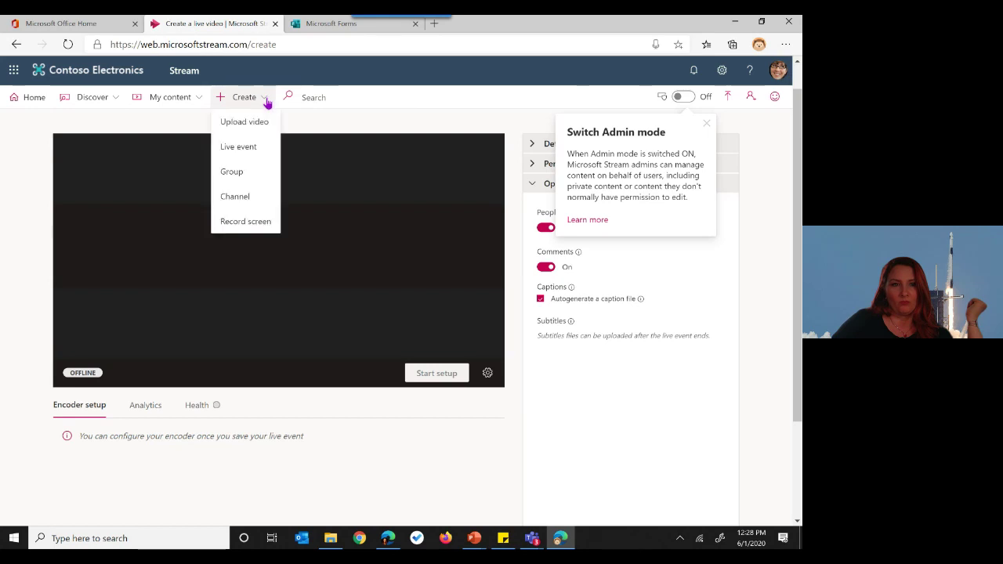
left_click(260, 220)
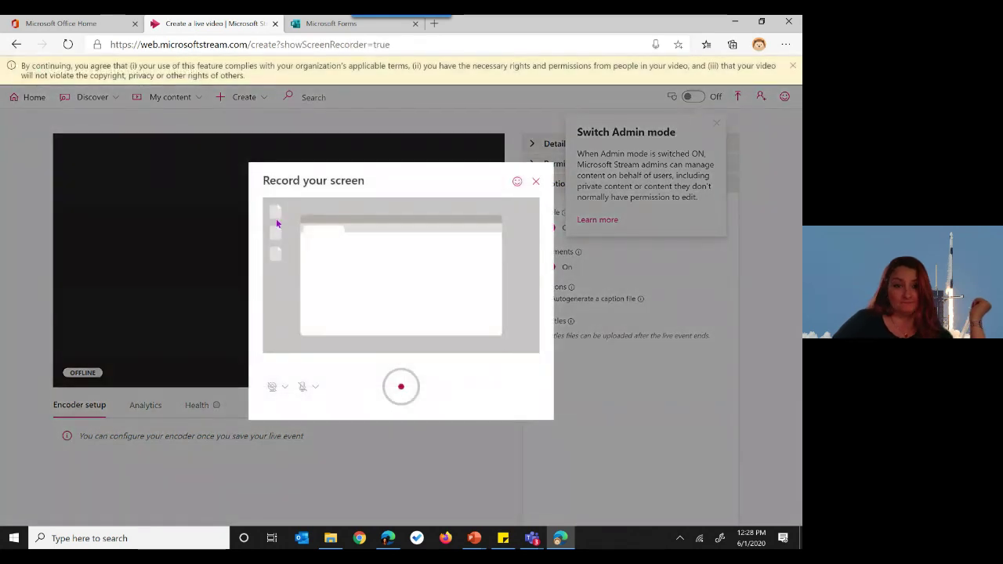
left_click(406, 400)
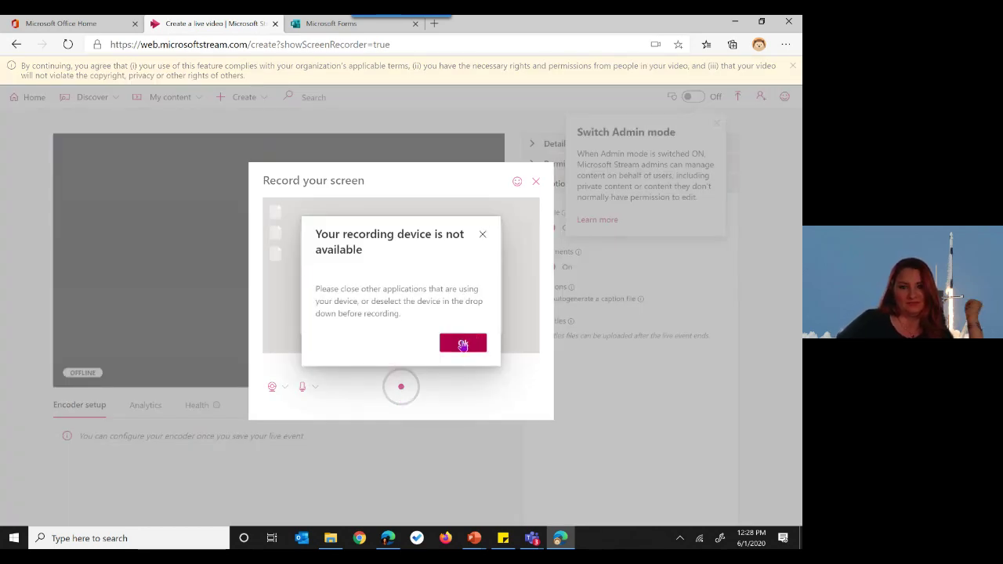
left_click(463, 344)
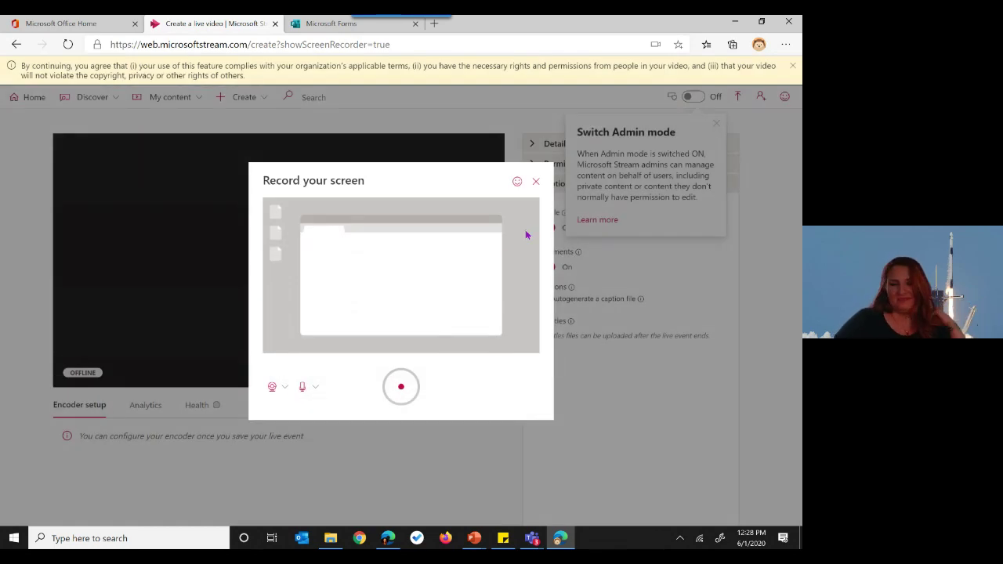
Turn off the camera and the microphone for the screen recording
left_click(285, 389)
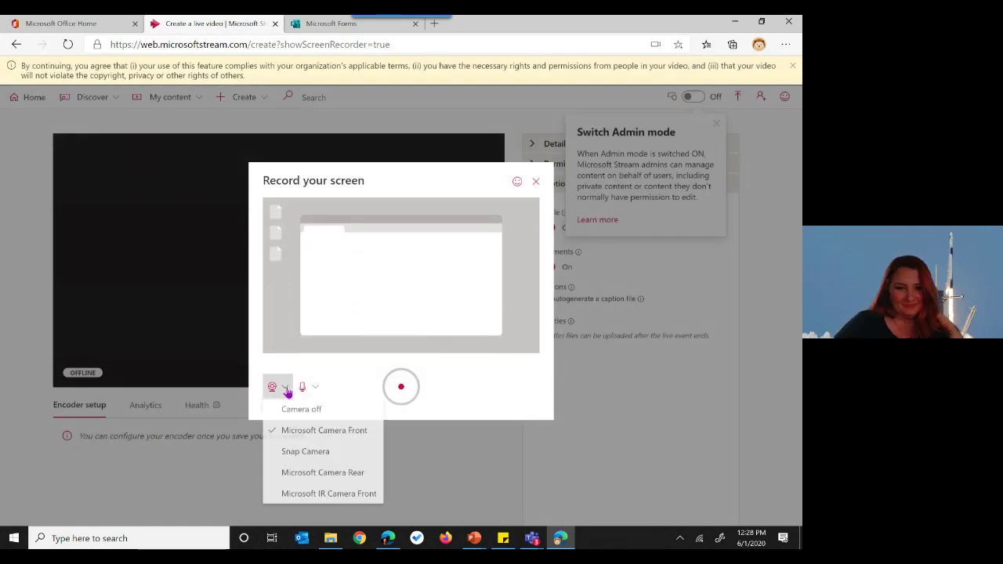
left_click(292, 409)
left_click(312, 387)
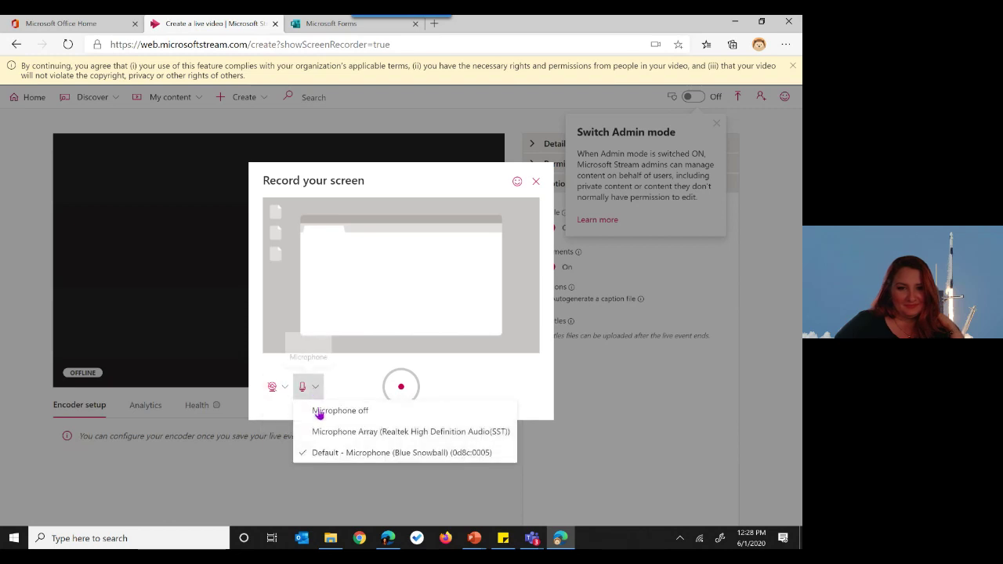
left_click(319, 411)
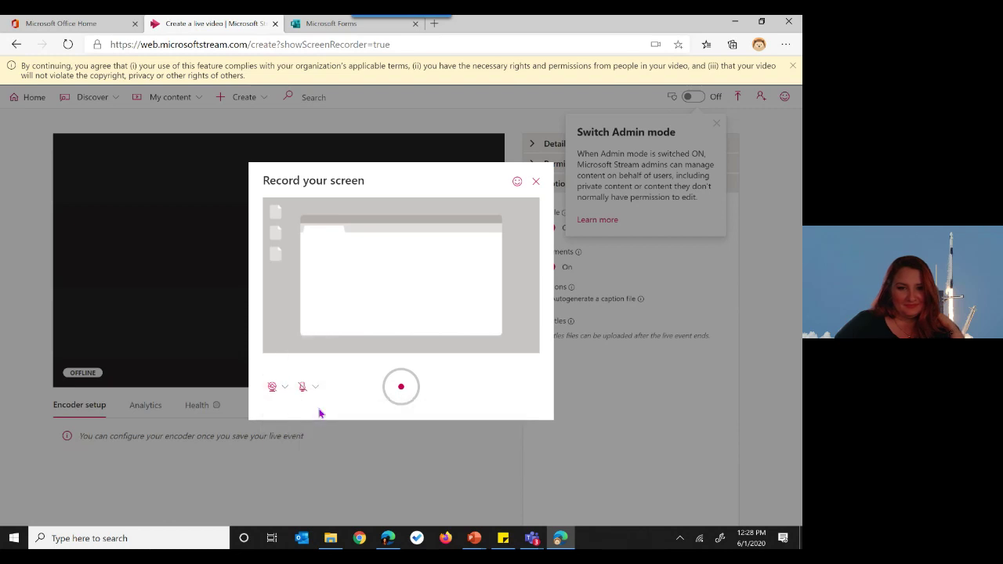
Record the entire Screen 1 without audio for about four seconds and finish the recording for review
left_click(404, 392)
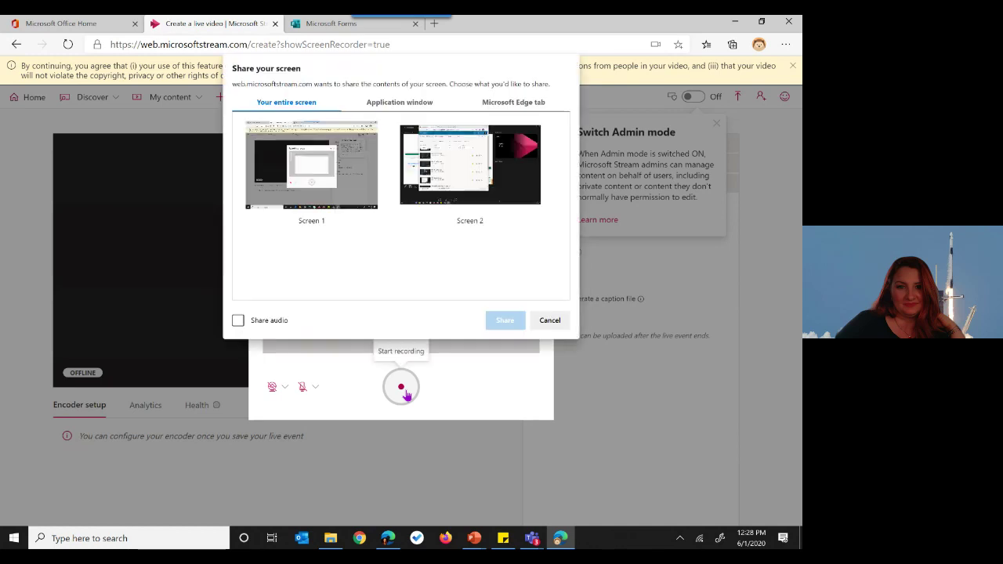
left_click(340, 179)
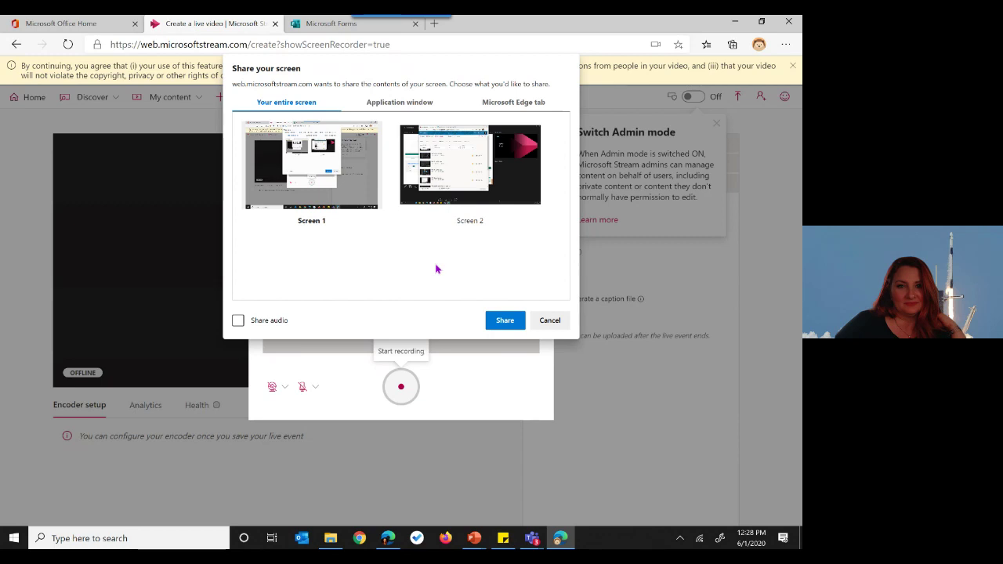
left_click(503, 328)
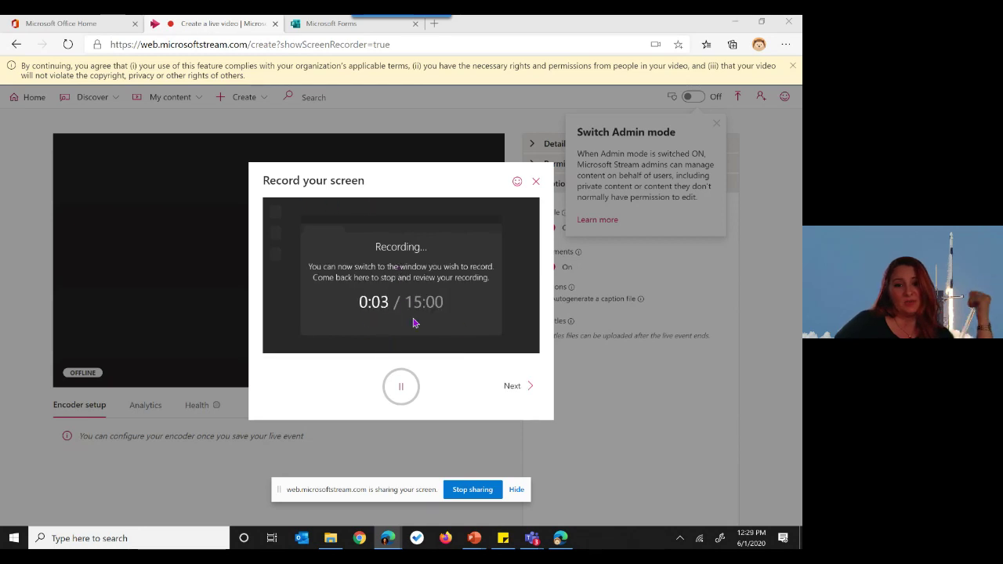
left_click(518, 388)
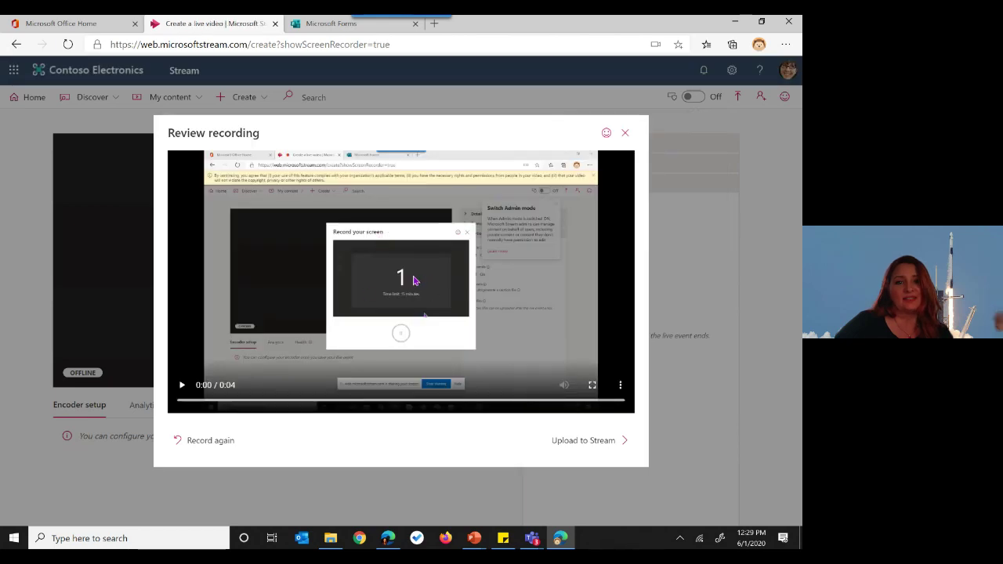
Upload the recording to Stream named "4 secs of awesome", publish it and close the upload dialog
left_click(581, 442)
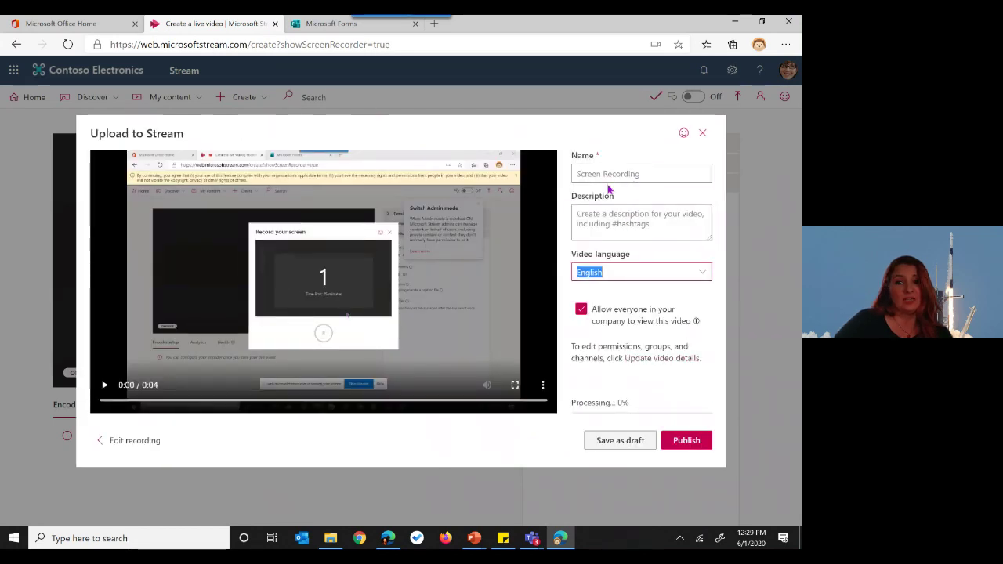
left_click(646, 174)
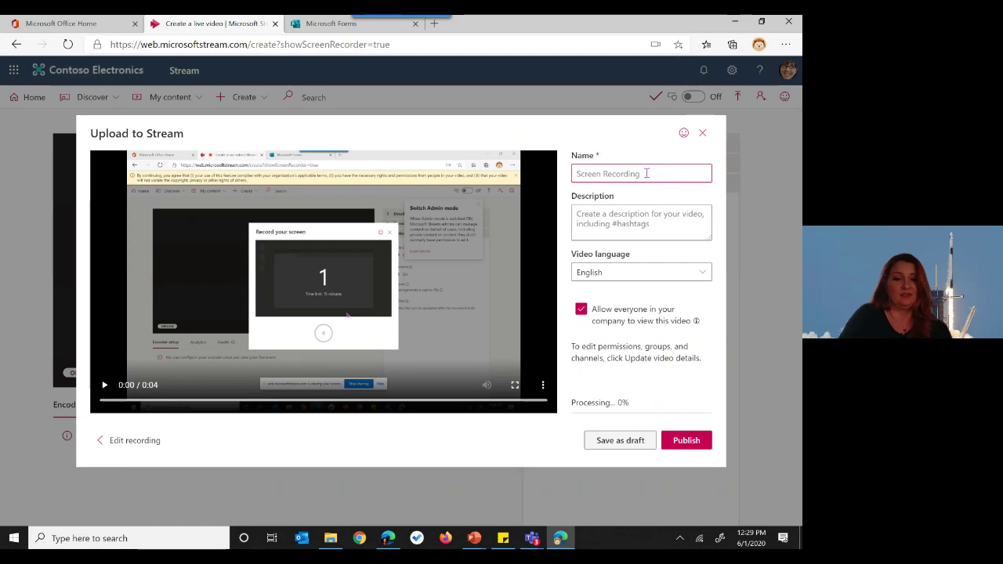
type("4")
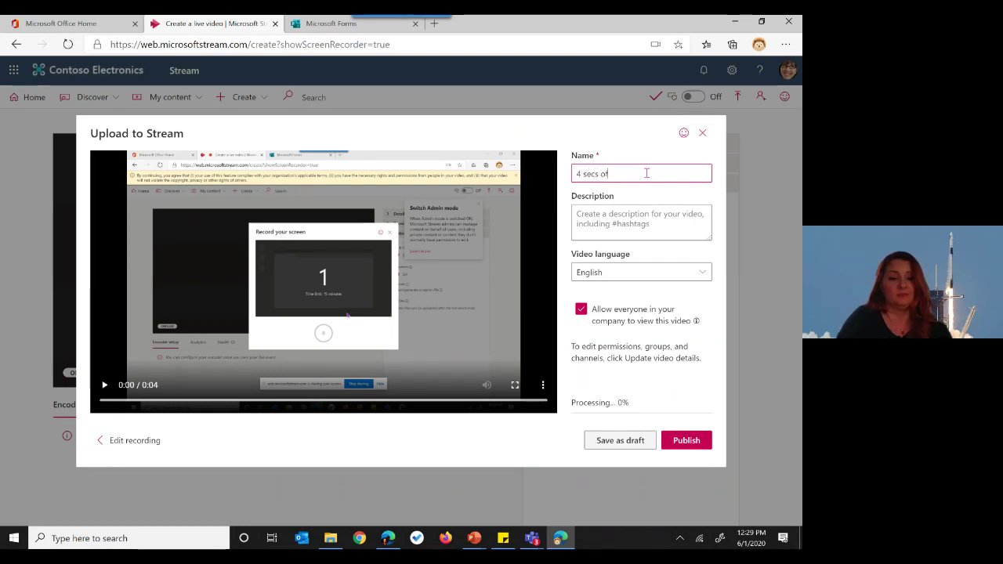
type(" secs of awesome")
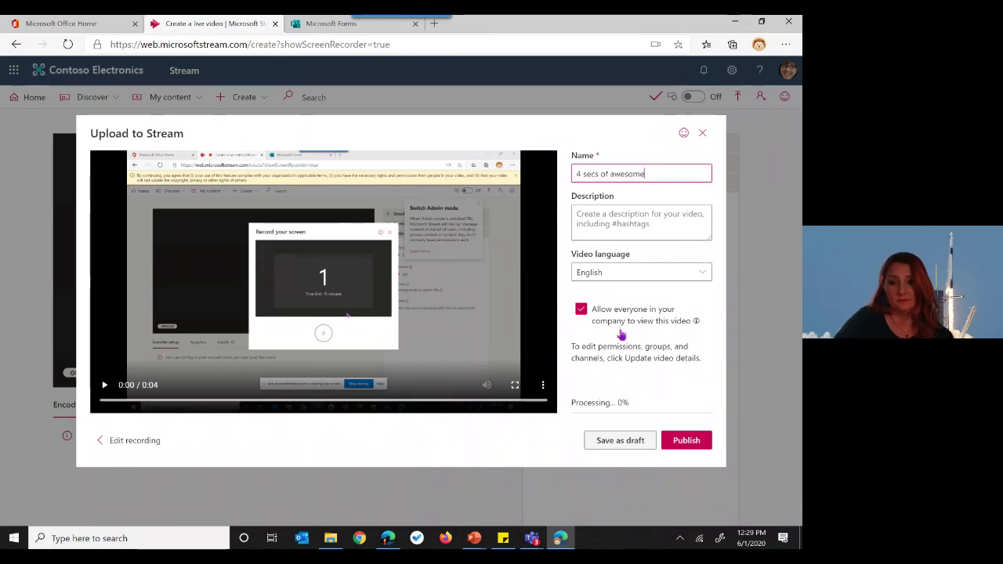
mouse_move(621, 335)
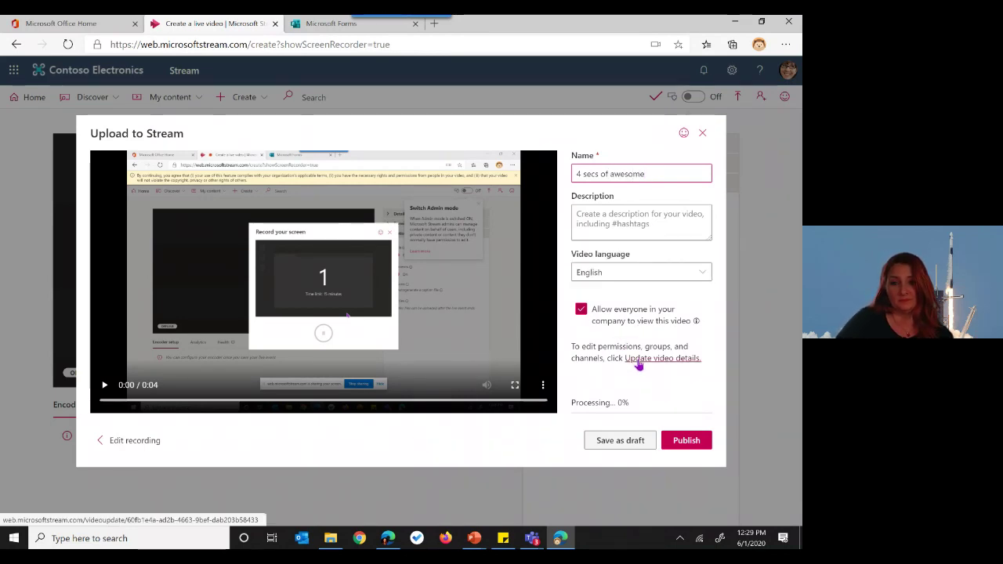
left_click(682, 440)
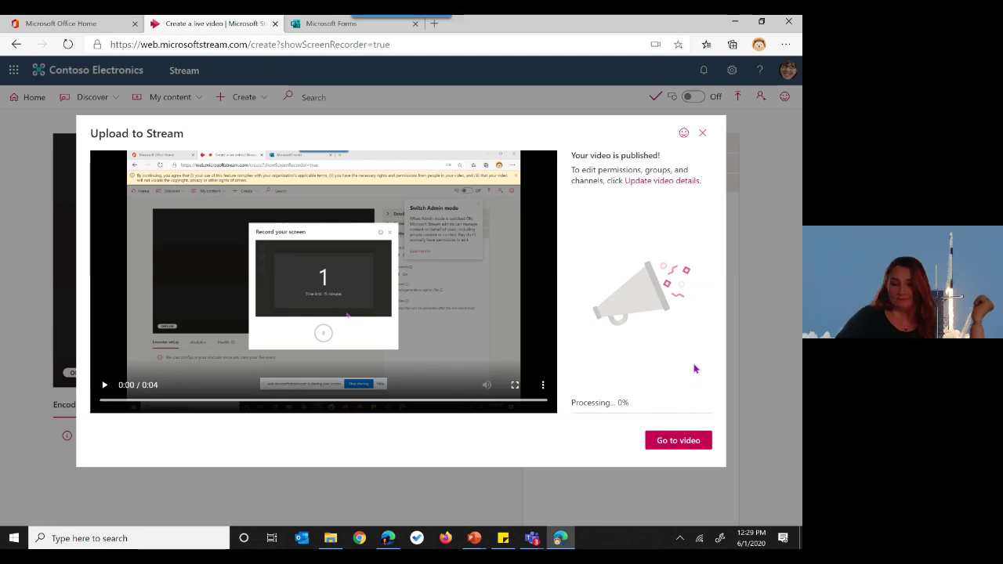
left_click(702, 133)
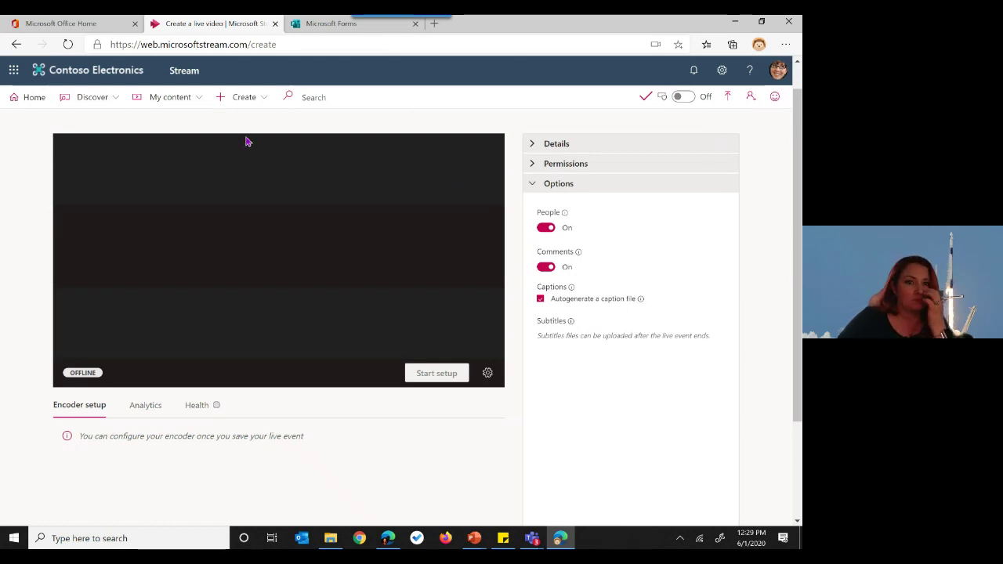
Add the "4 secs of awesome" video from your own videos to the Contoso group and save
left_click(168, 98)
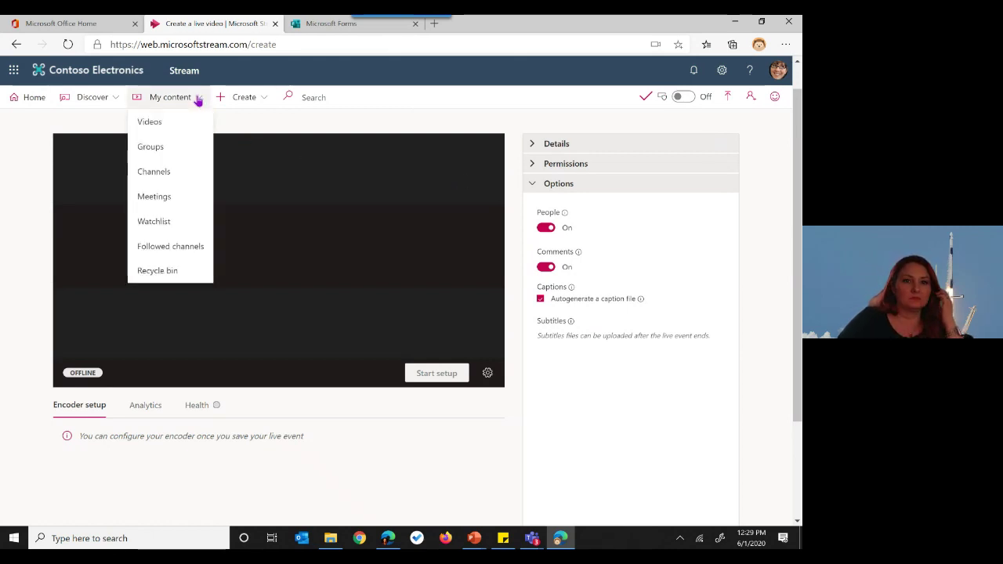
left_click(149, 123)
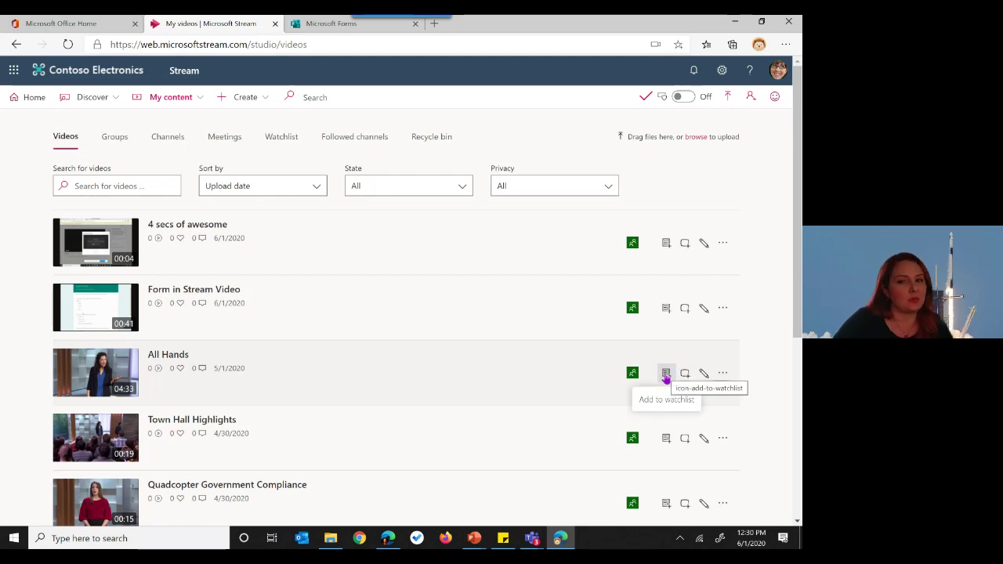
left_click(682, 246)
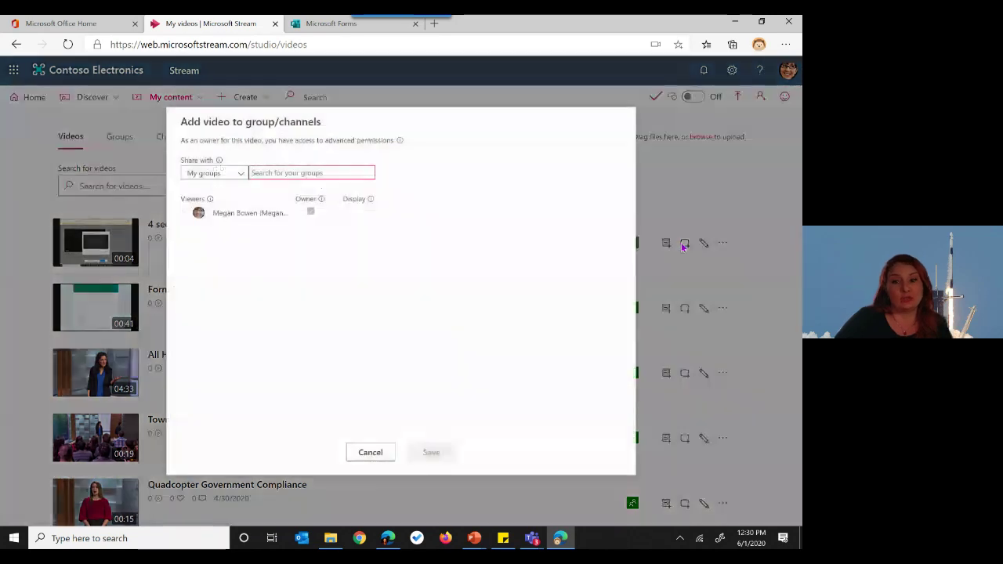
type("contoso")
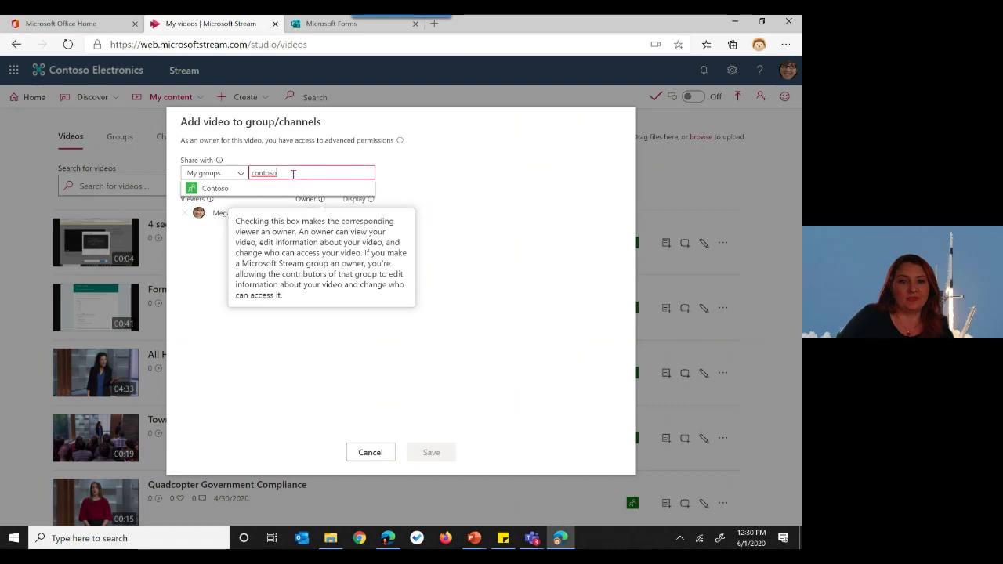
left_click(210, 189)
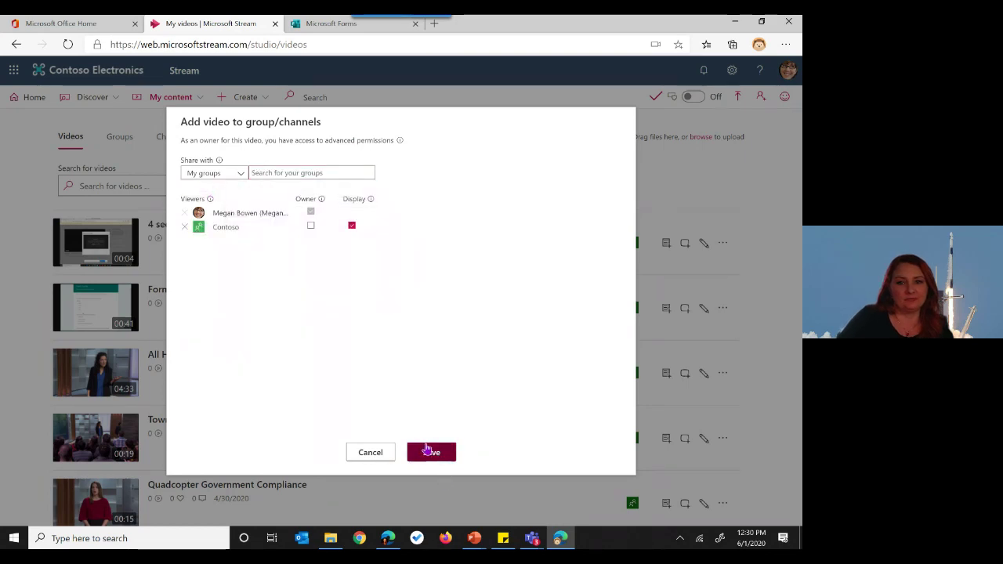
left_click(427, 451)
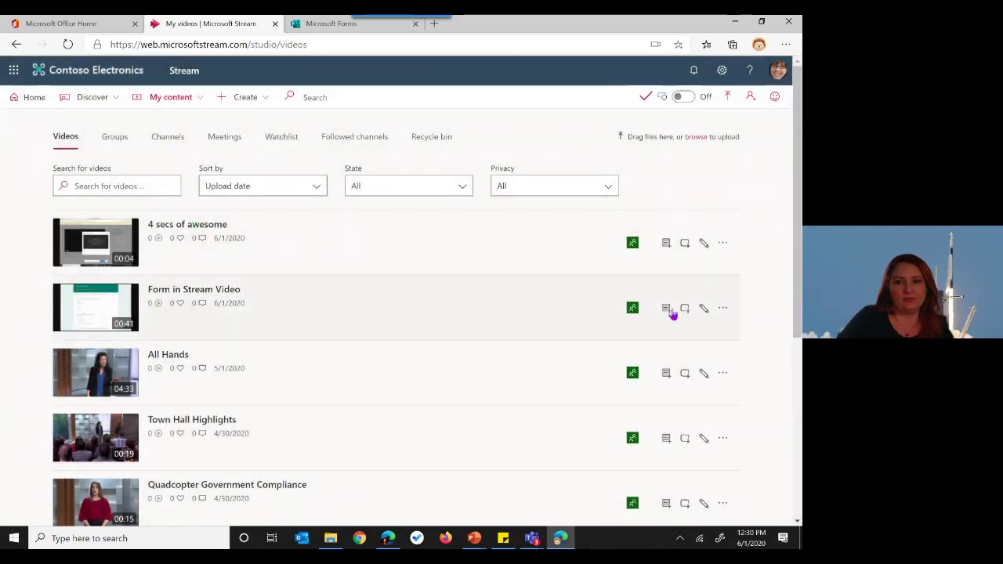
Open the details of "4 secs of awesome" for editing and rename the video "4 secs of Awesome"
left_click(703, 244)
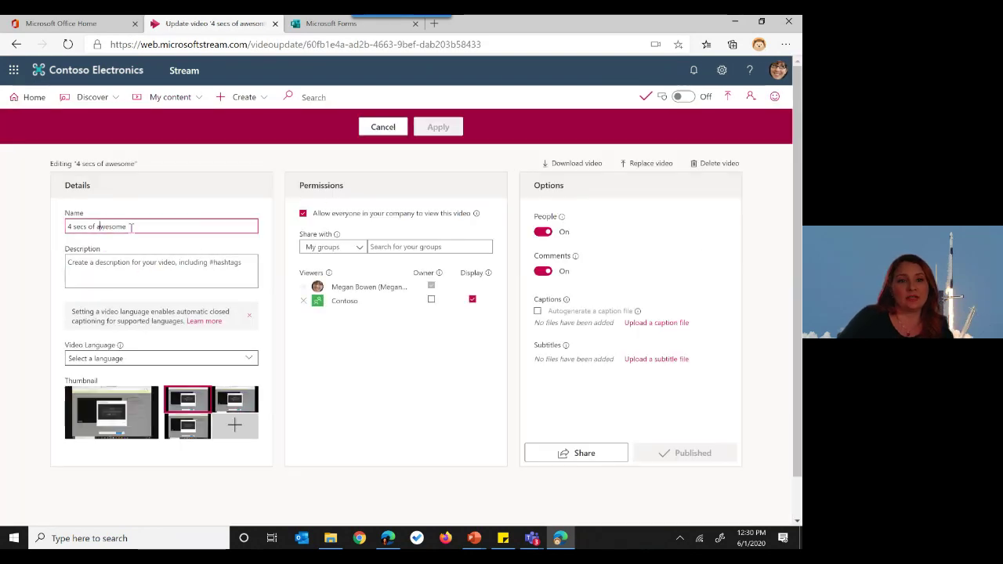
key("BackSpace")
type("A")
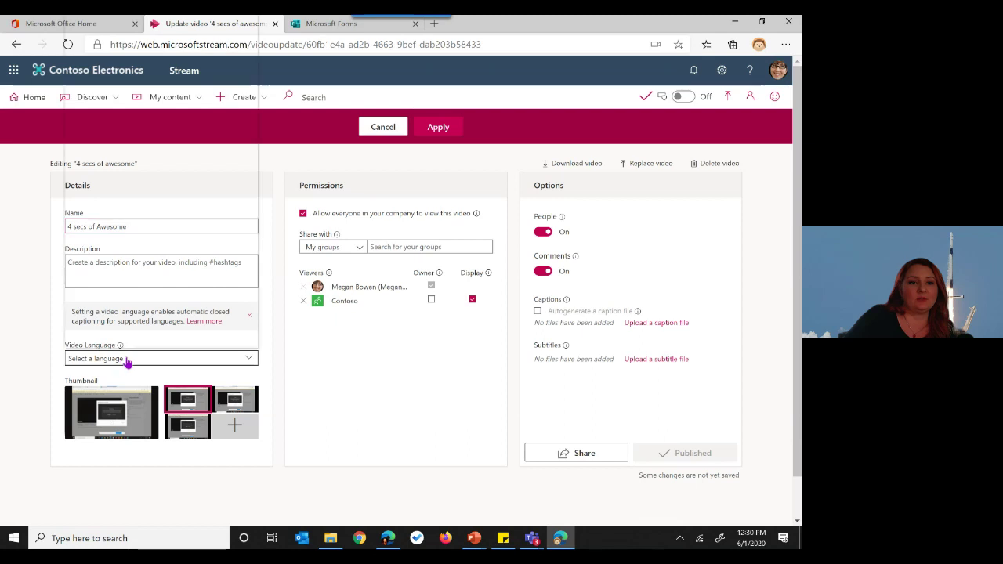
Set the video language to English, check the caption autogeneration info, and apply the video's changes
left_click(125, 361)
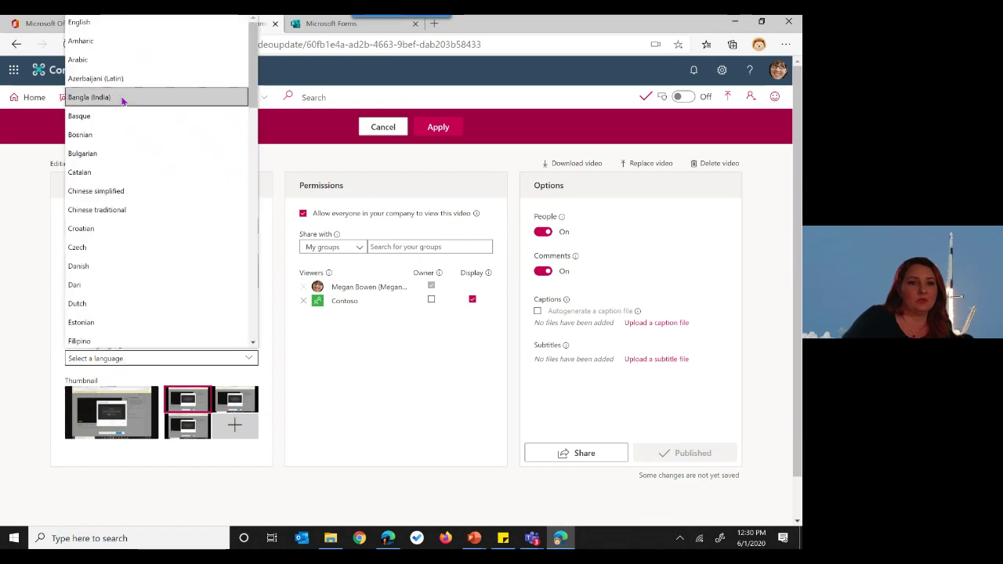
left_click(80, 24)
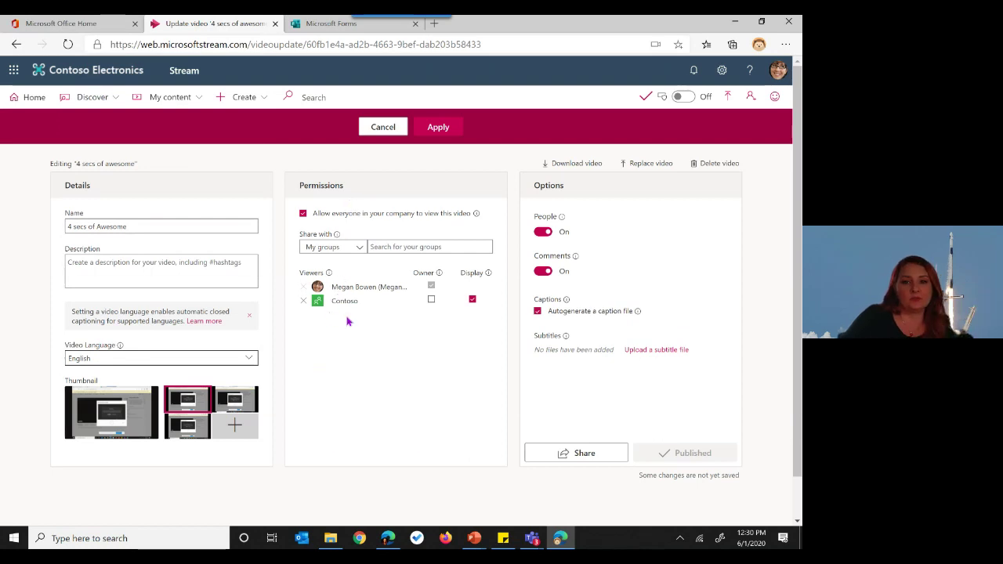
scroll(400, 362, "down", 1)
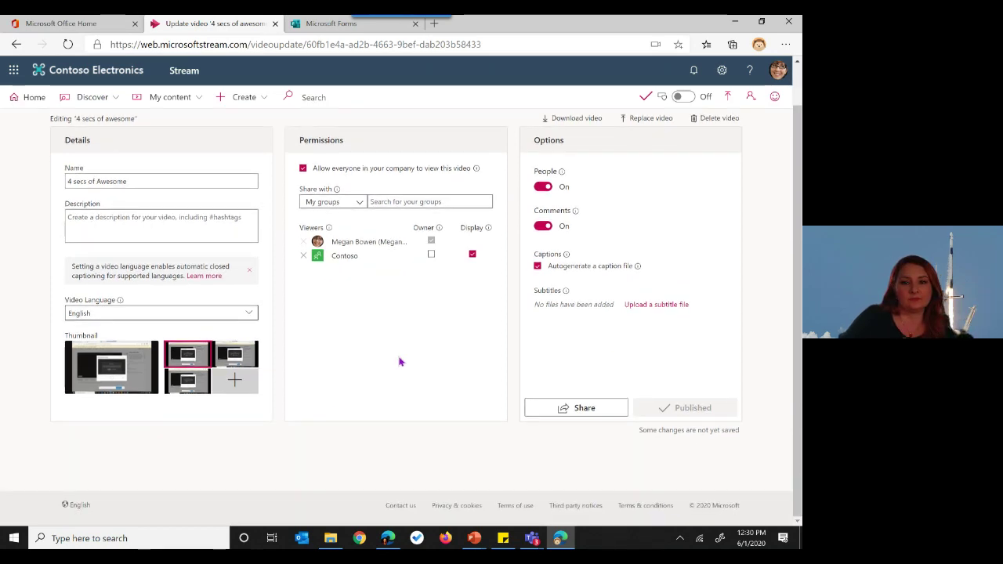
scroll(400, 362, "up", 1)
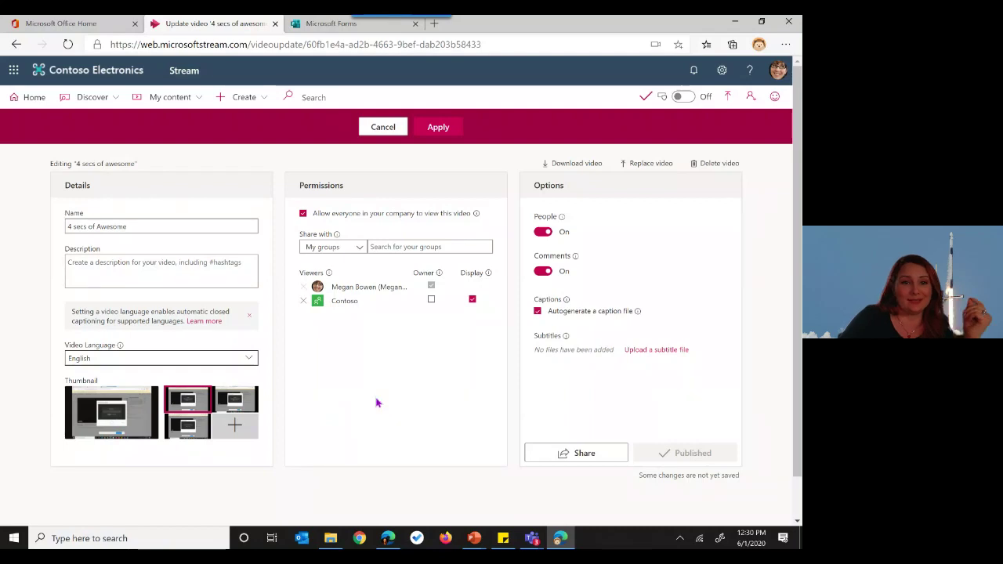
mouse_move(638, 314)
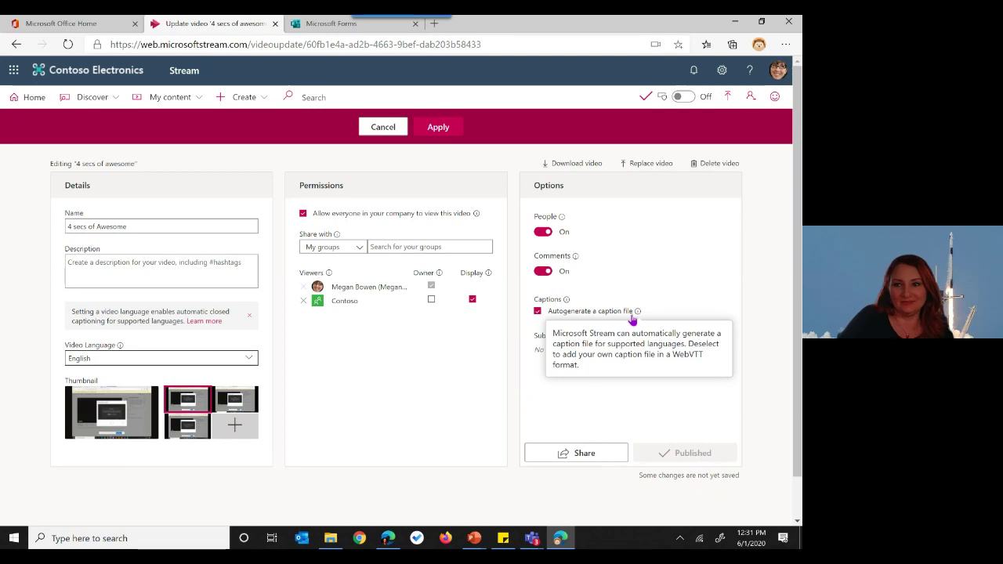
left_click(438, 127)
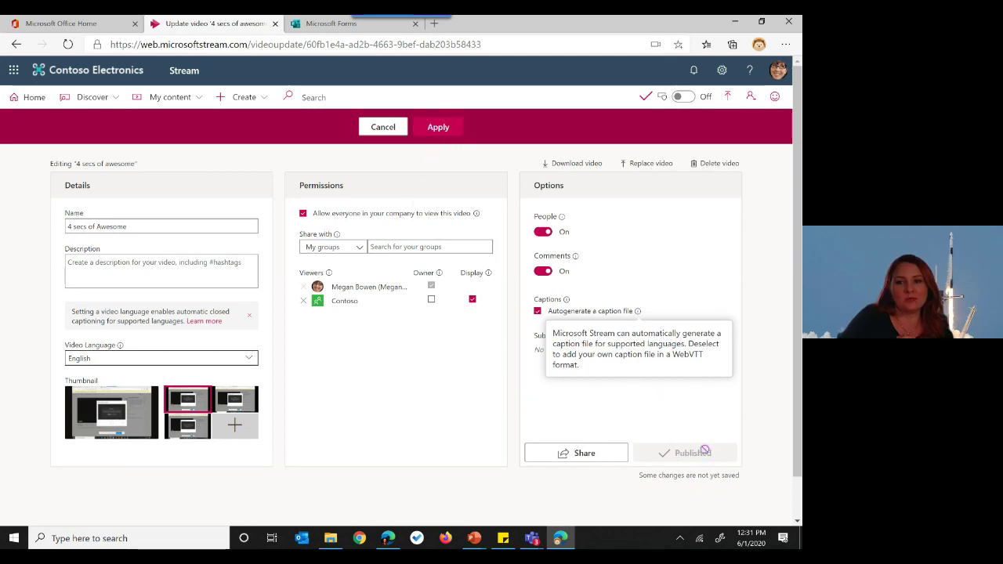
left_click(434, 127)
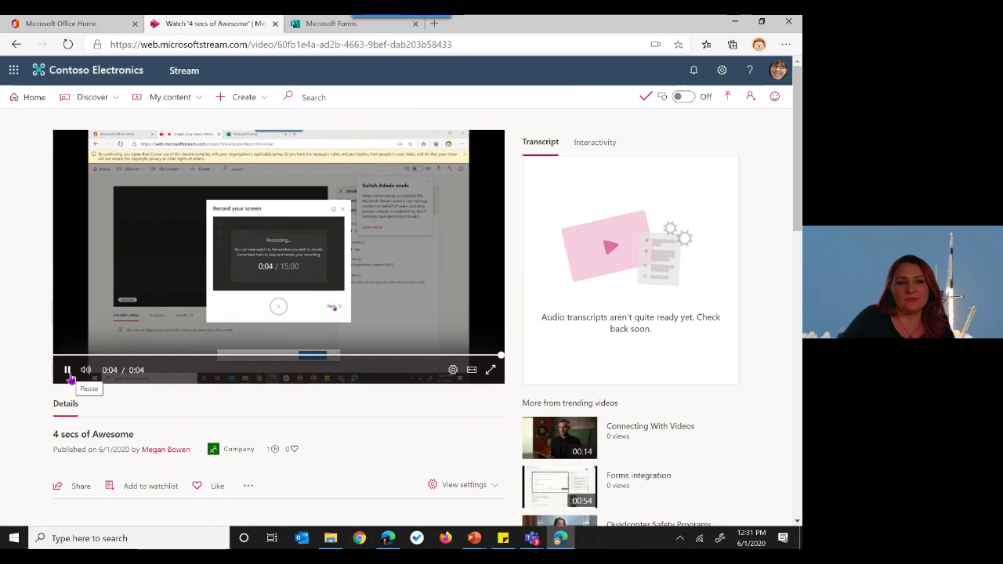
Look at the video's transcript and interactivity sections, and start adding a form to the video
left_click(594, 148)
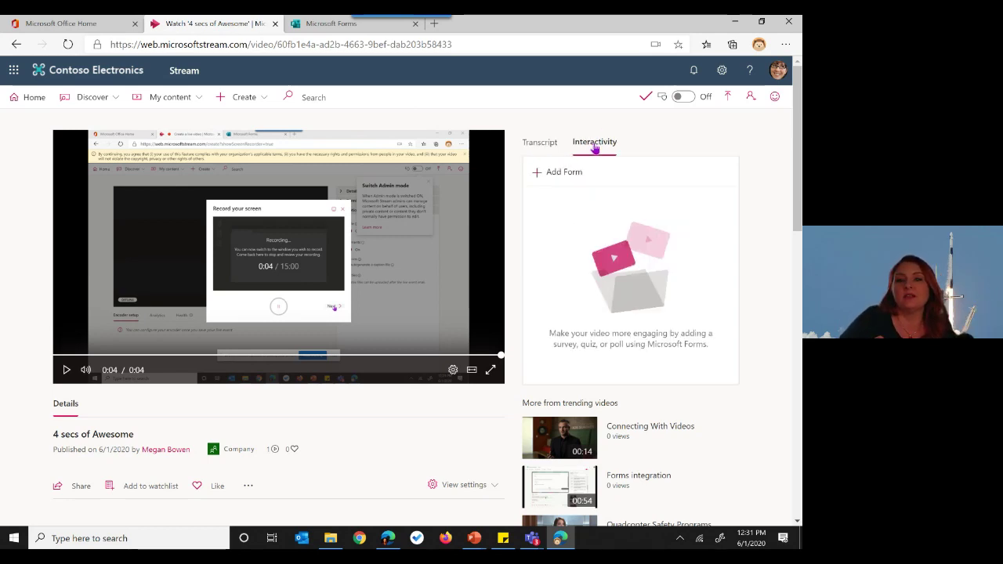
left_click(537, 147)
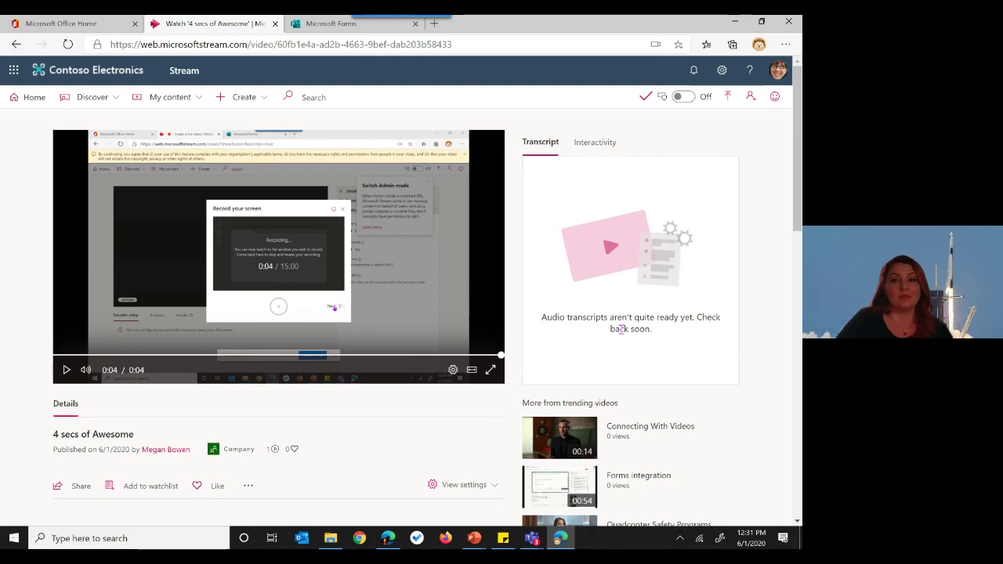
left_click(594, 145)
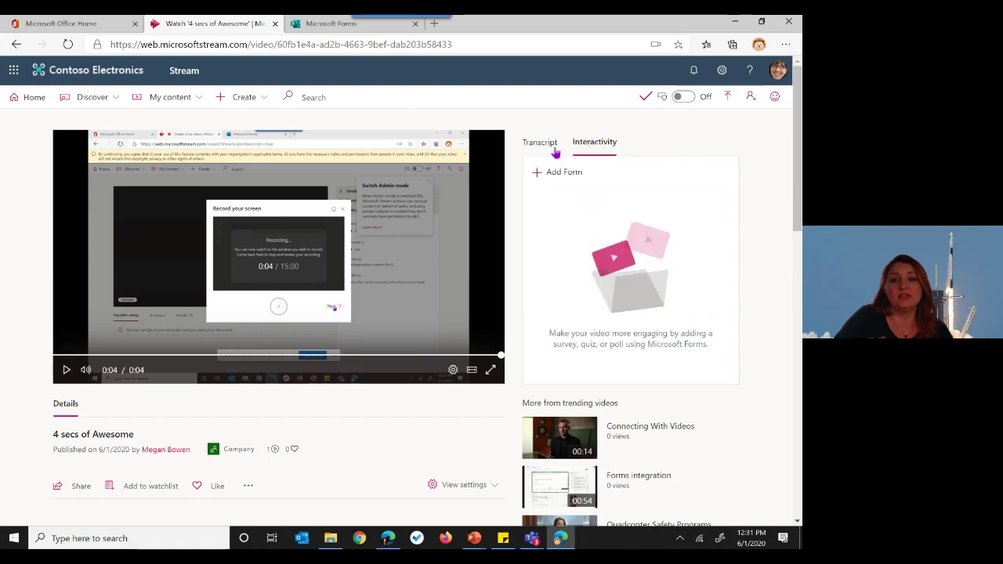
left_click(569, 177)
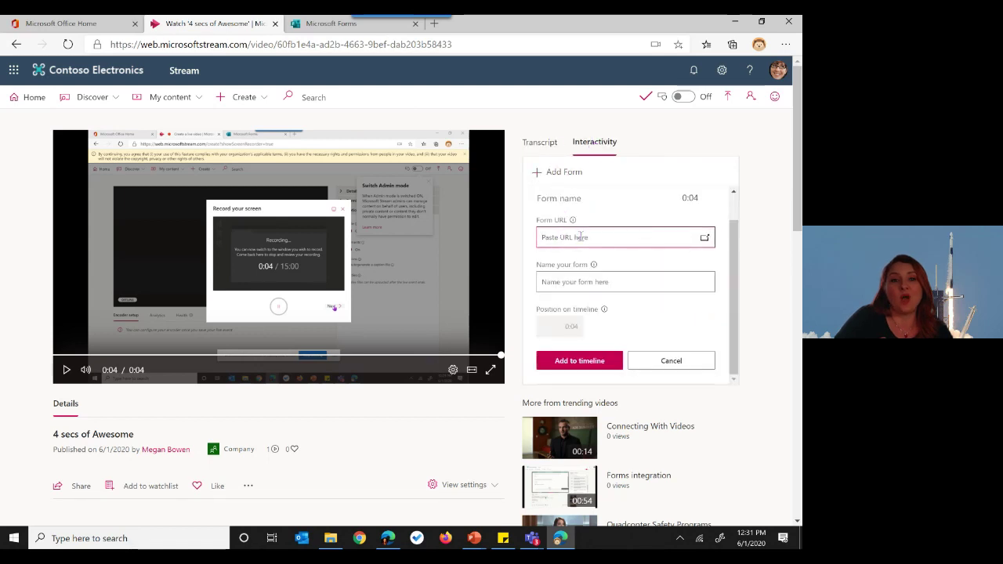
Switch to Microsoft Forms and copy the response link of "Untitled form", keeping responses limited to people in the organization
left_click(330, 26)
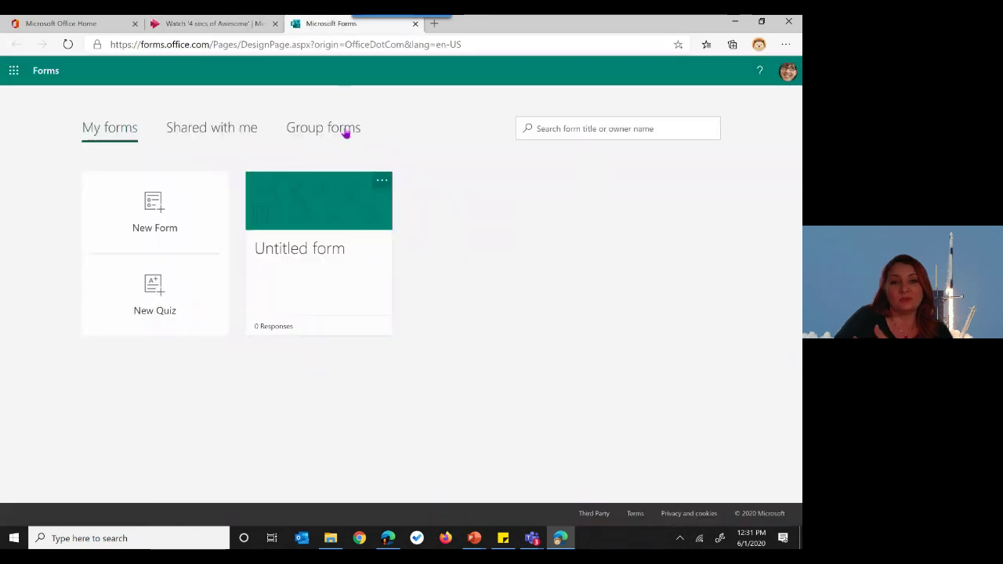
left_click(380, 182)
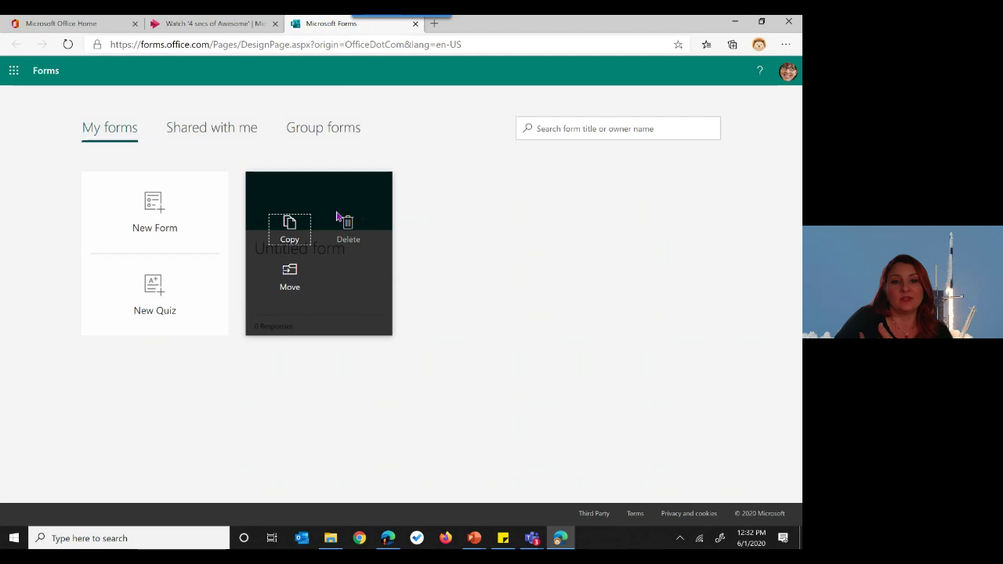
left_click(300, 249)
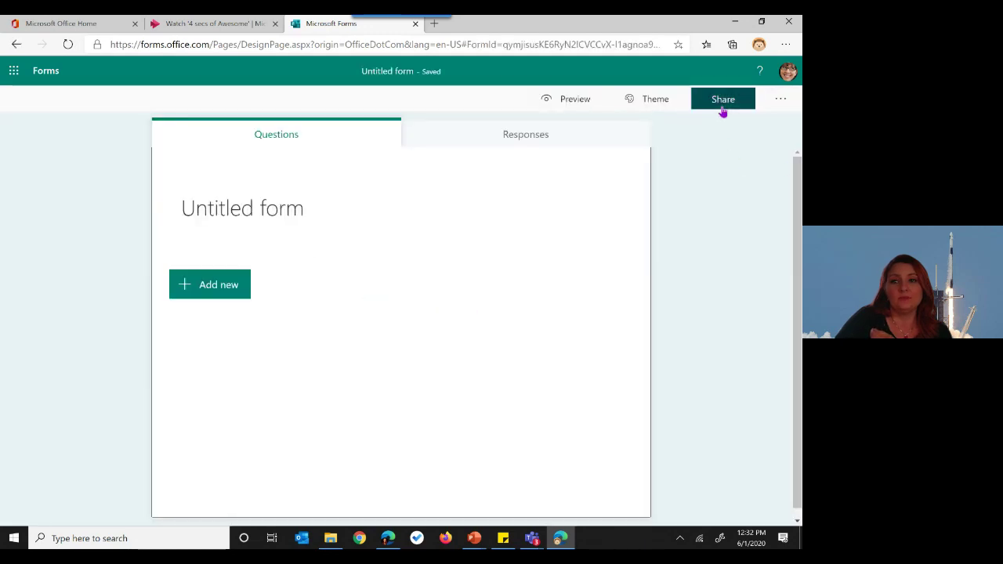
left_click(723, 105)
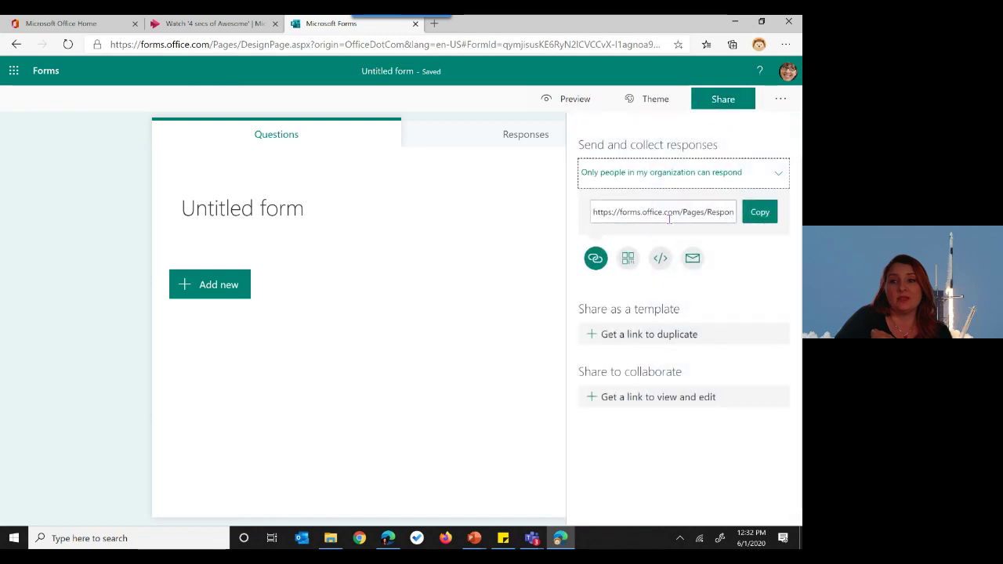
left_click(778, 176)
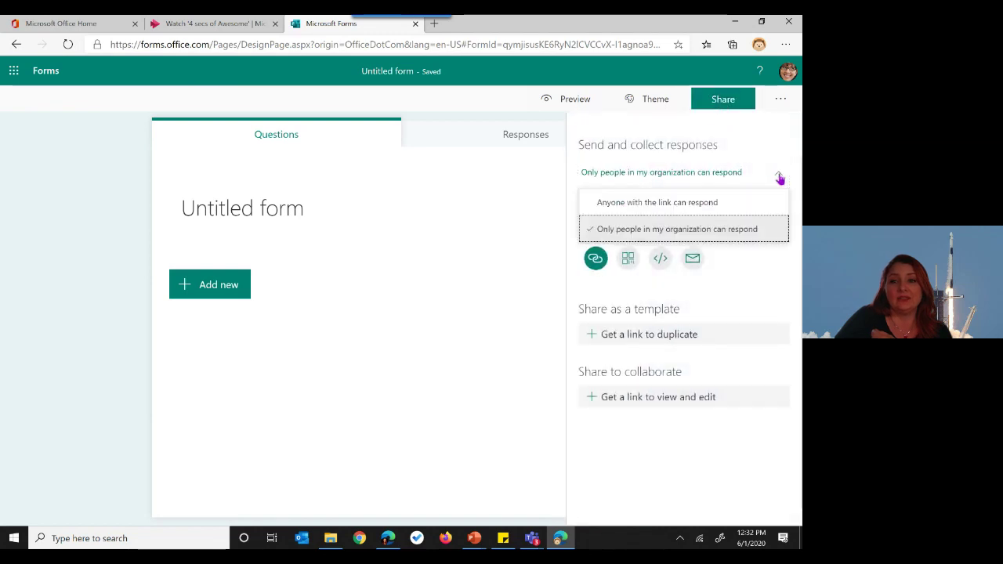
left_click(755, 230)
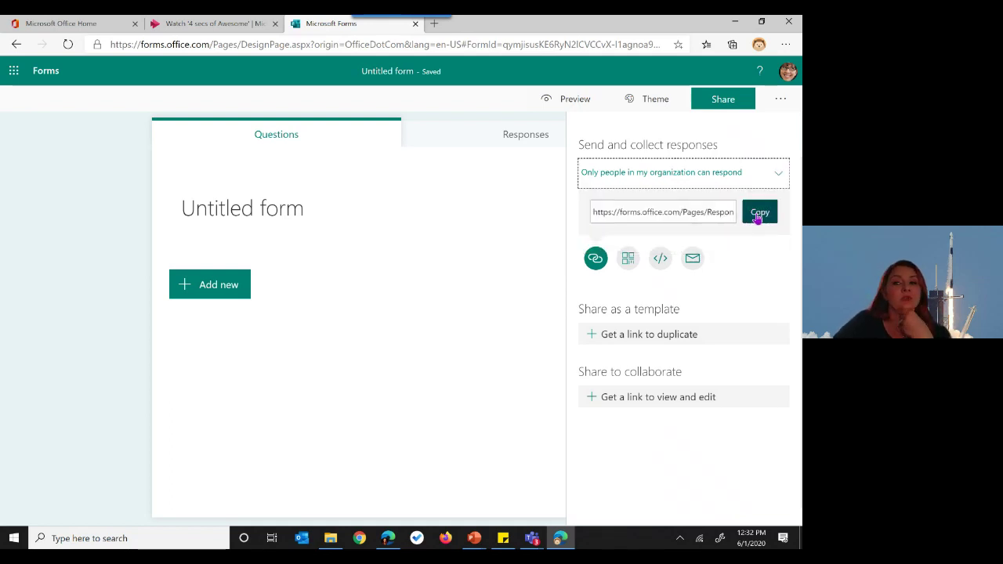
left_click(757, 214)
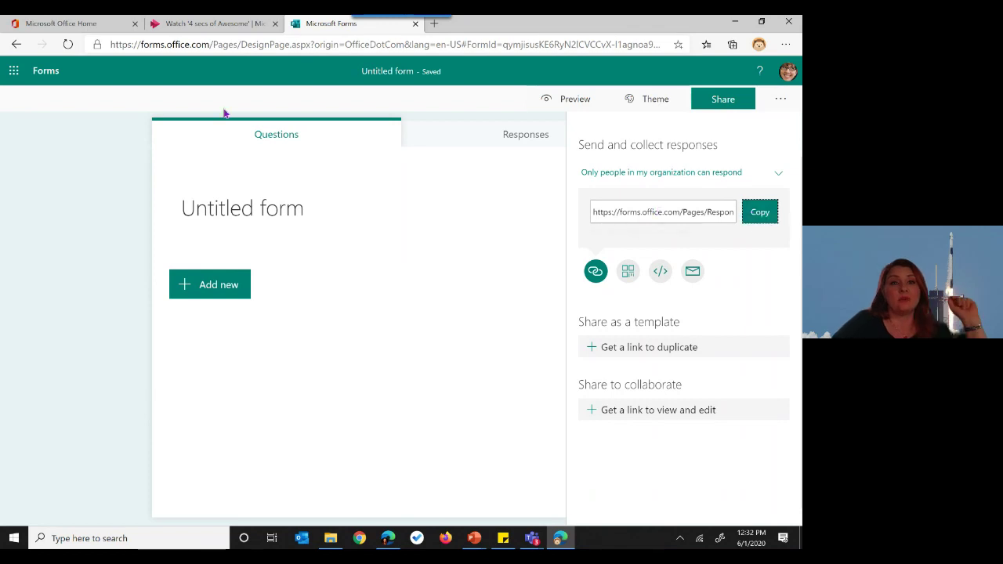
Return to the Stream video and position the new form at 0:02 on the timeline
left_click(234, 26)
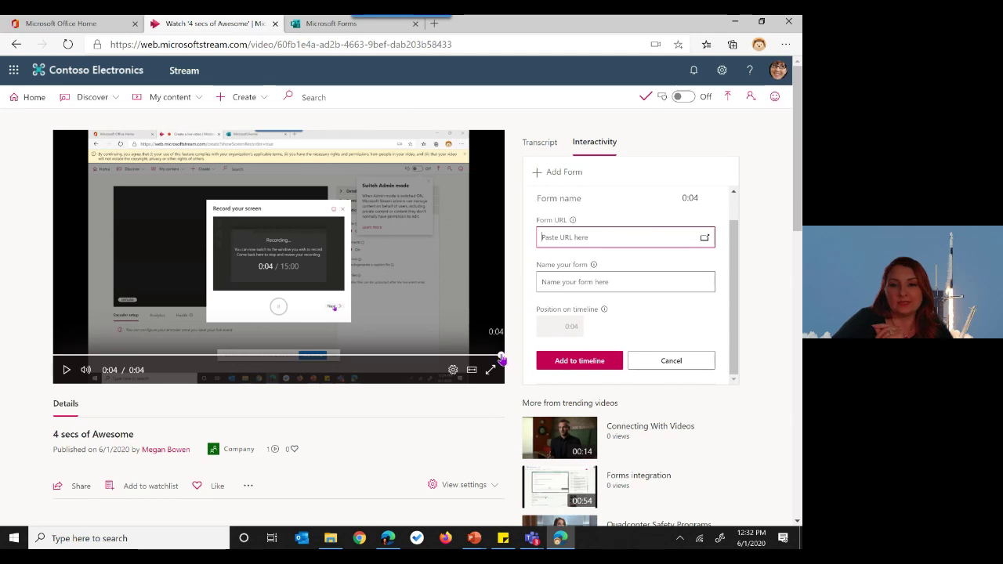
left_click(405, 355)
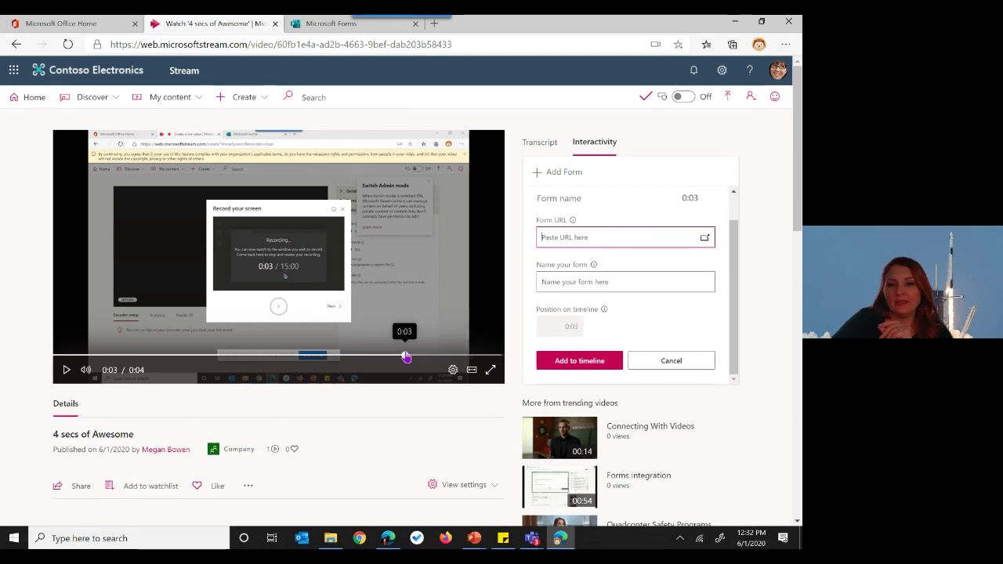
left_click(267, 355)
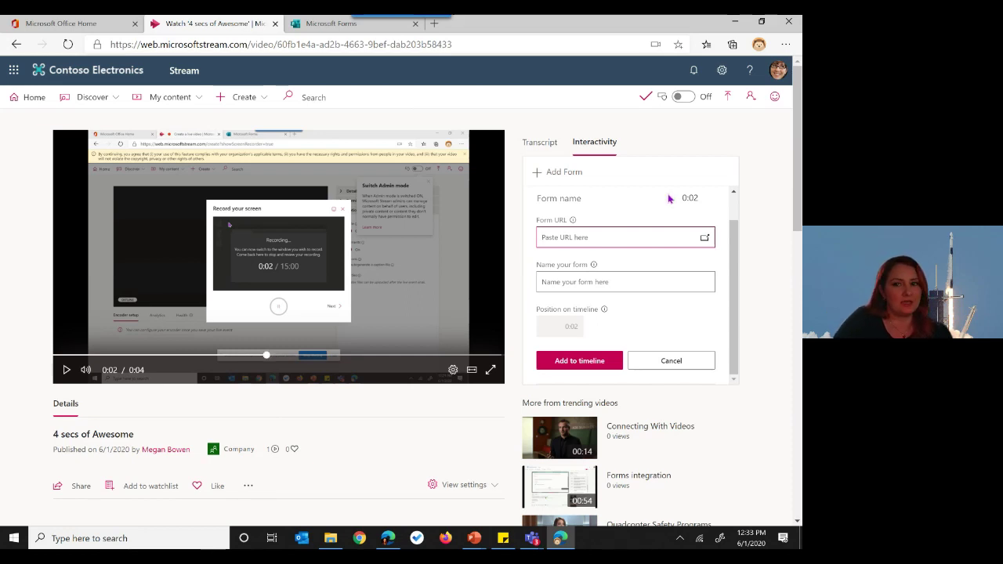
Paste the copied link as the form URL, name the form "Awesome form" and add it to the timeline
key("ctrl+v")
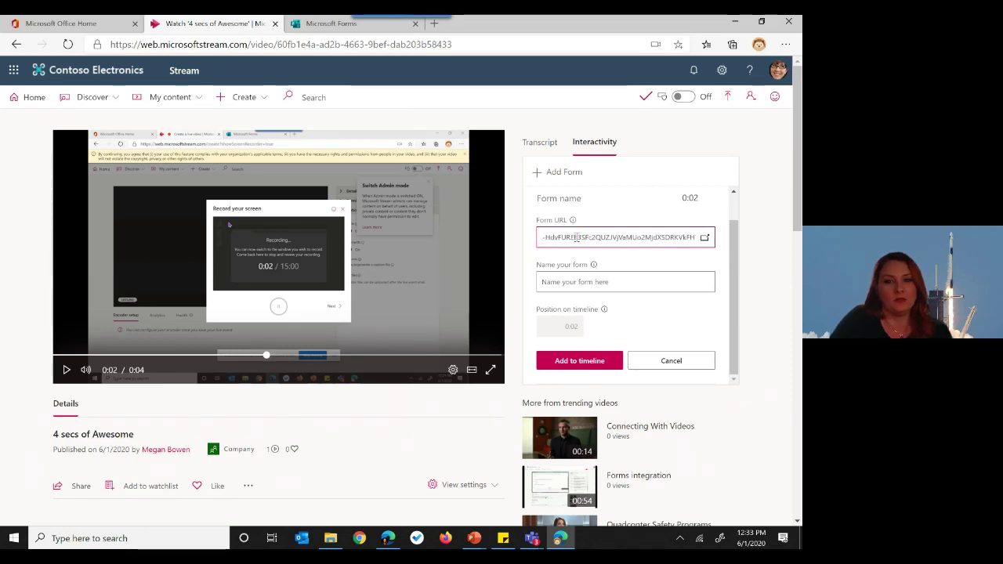
left_click(572, 283)
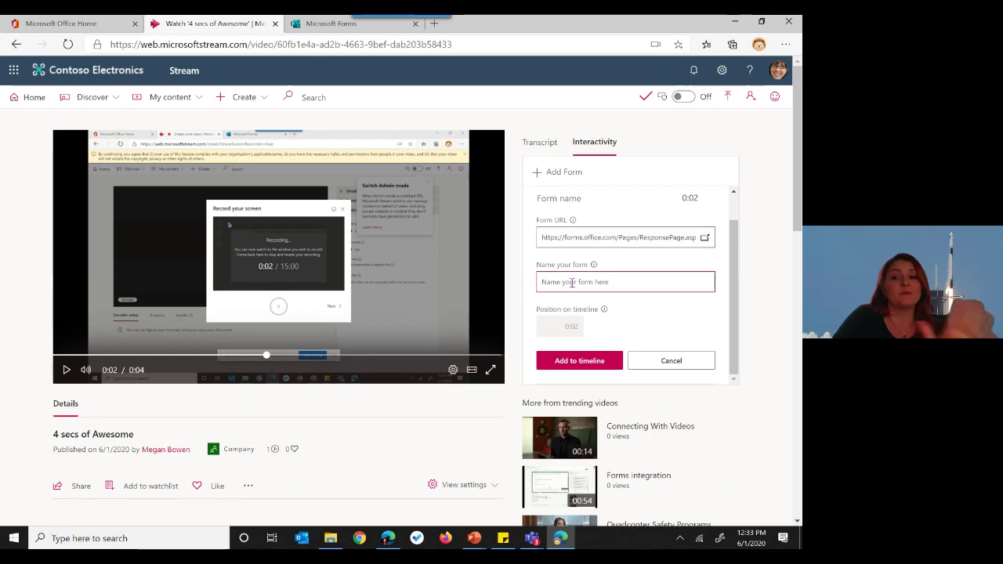
type("AWesom")
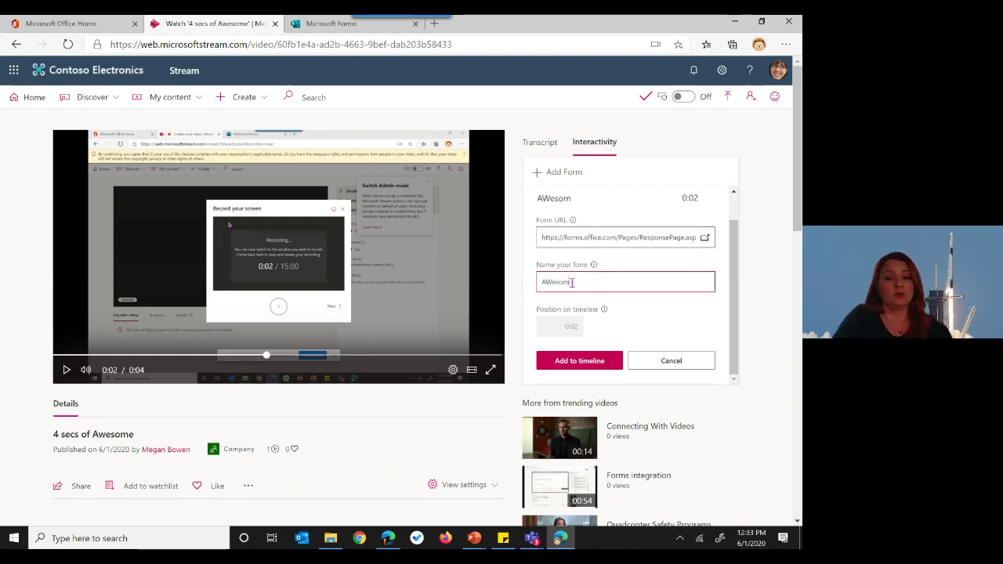
type("e form")
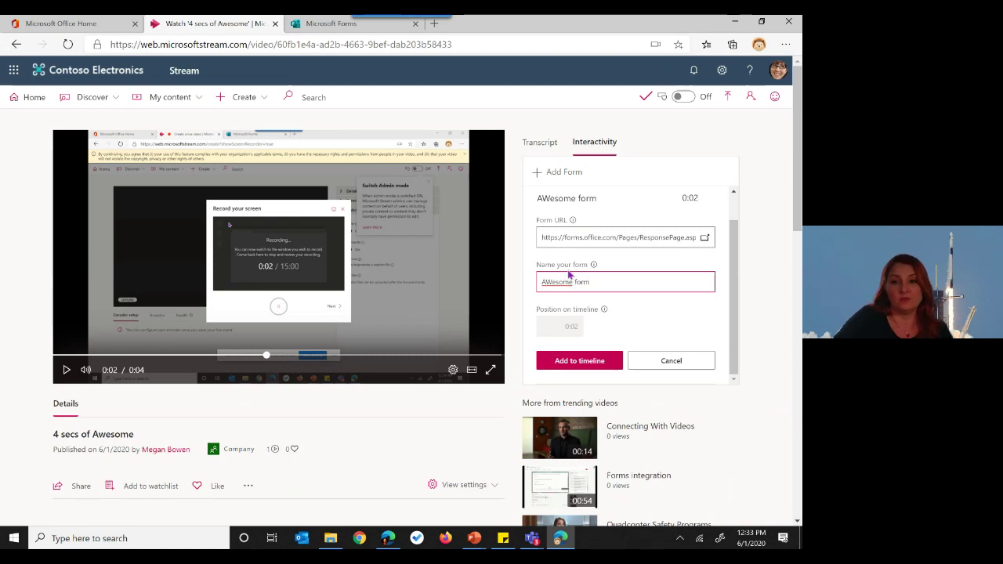
double_click(552, 285)
type("Awesome")
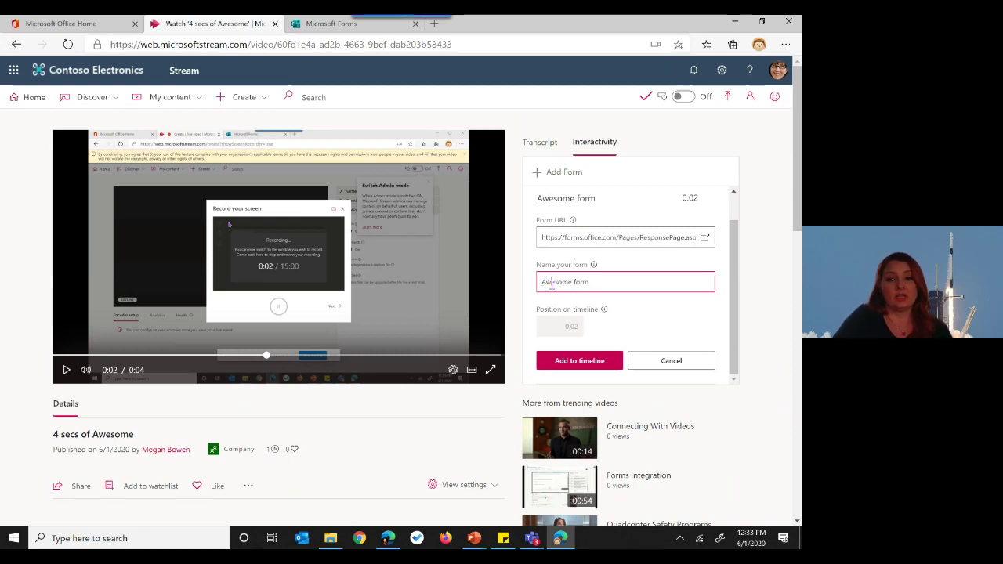
left_click(592, 365)
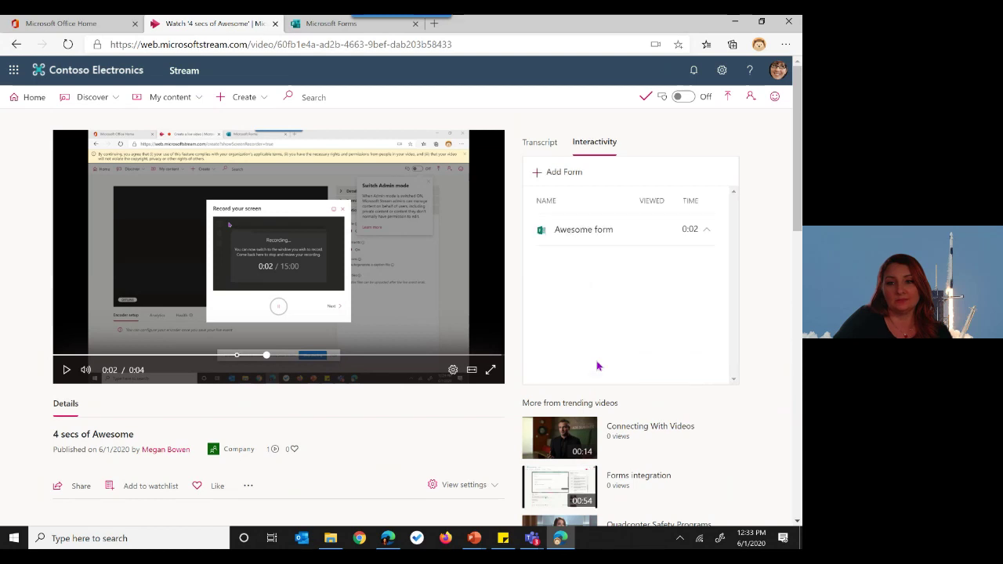
Start another form entry for the video, look over its fields and dismiss the notification
left_click(571, 174)
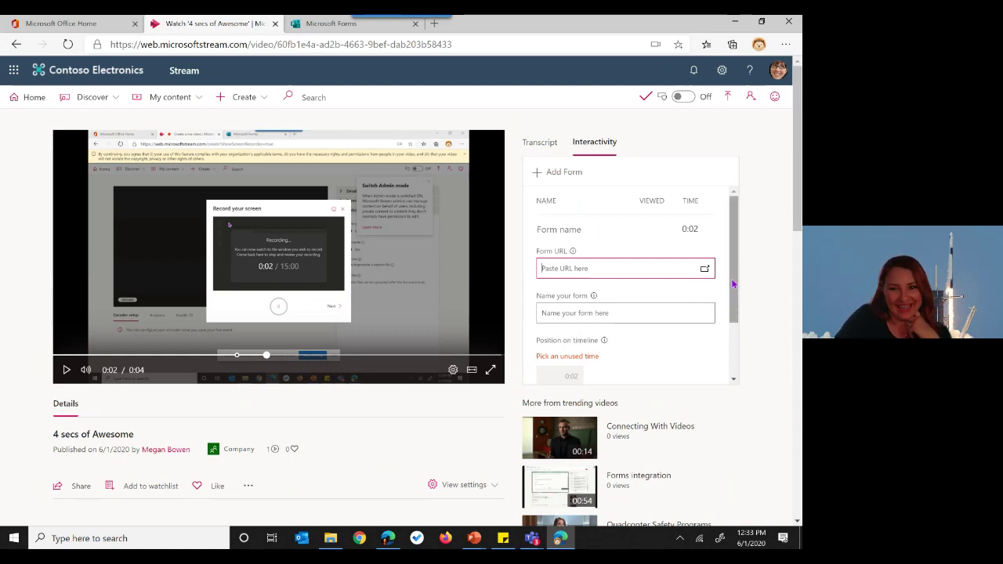
left_click_drag(734, 285, 737, 341)
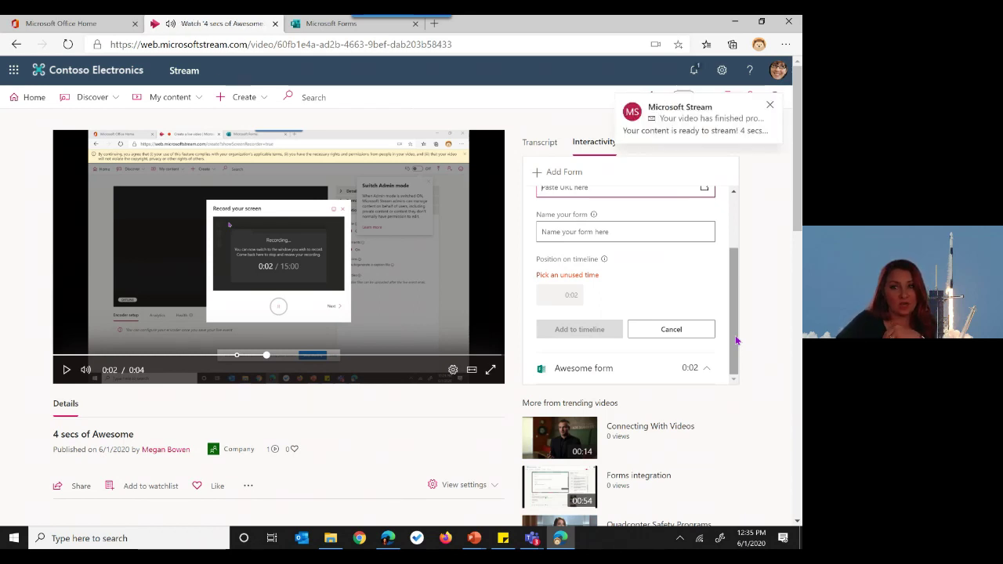
left_click(770, 105)
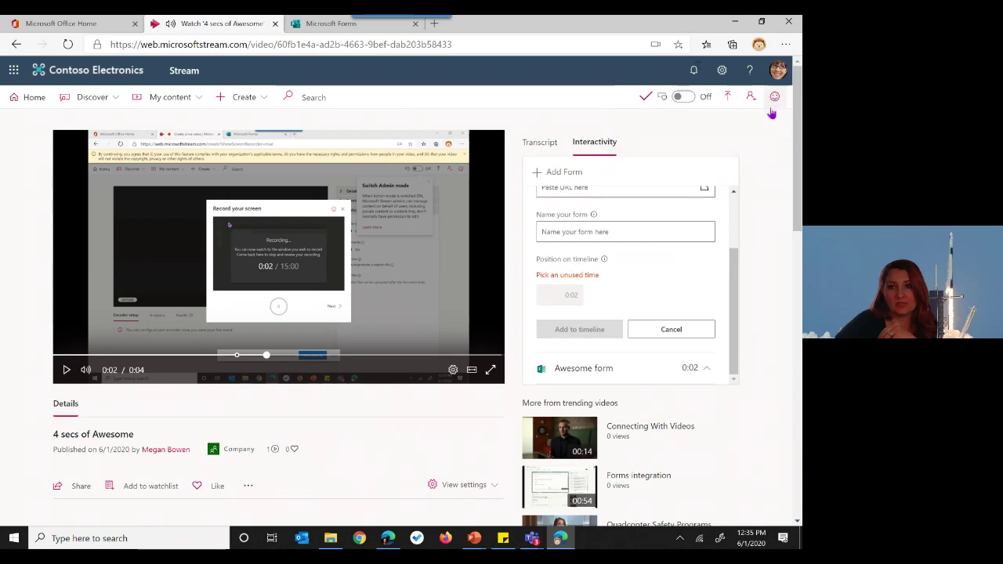
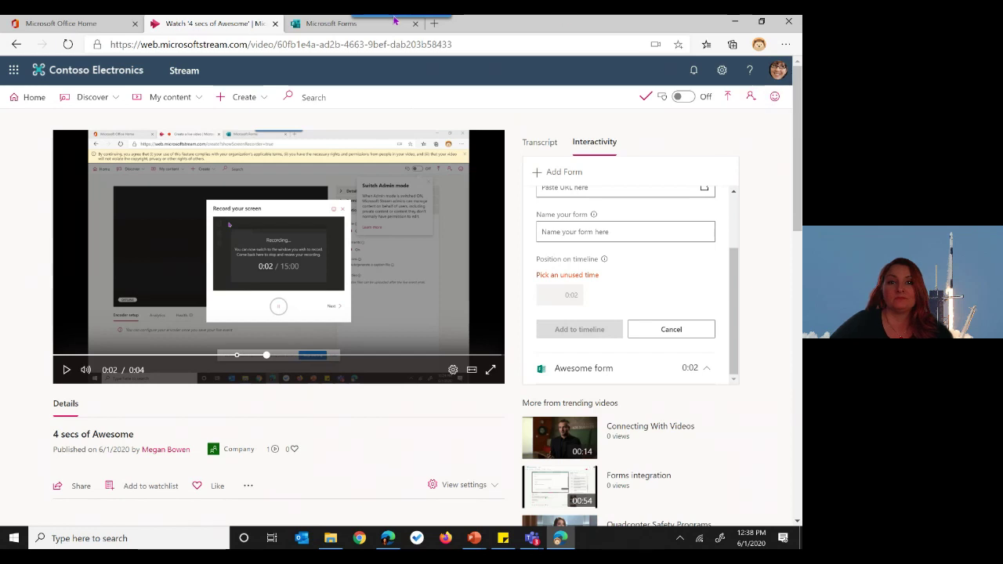
Switch to Microsoft Forms and add a choice question reading "Are we living the Stream?" to "Untitled form"
left_click(335, 25)
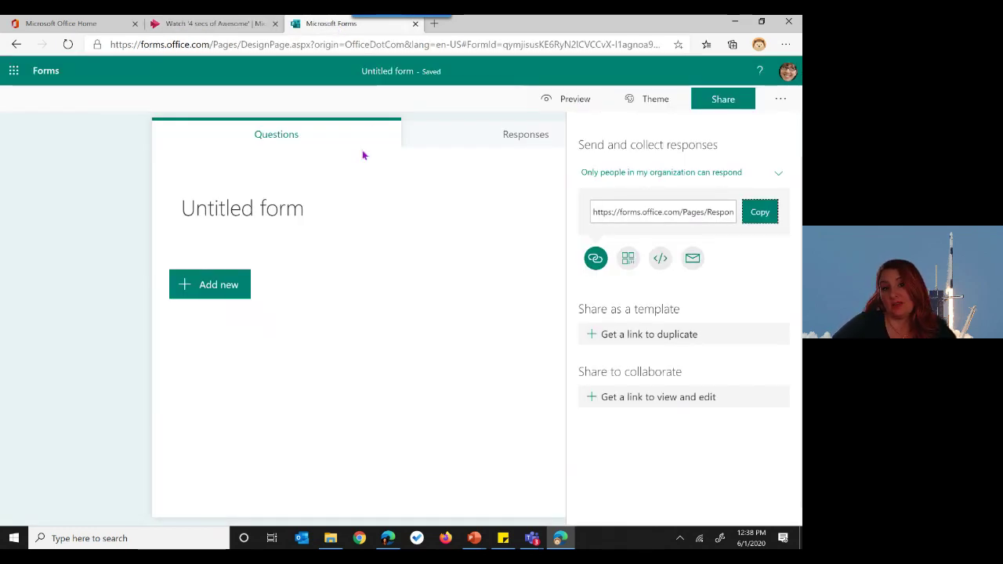
left_click(234, 286)
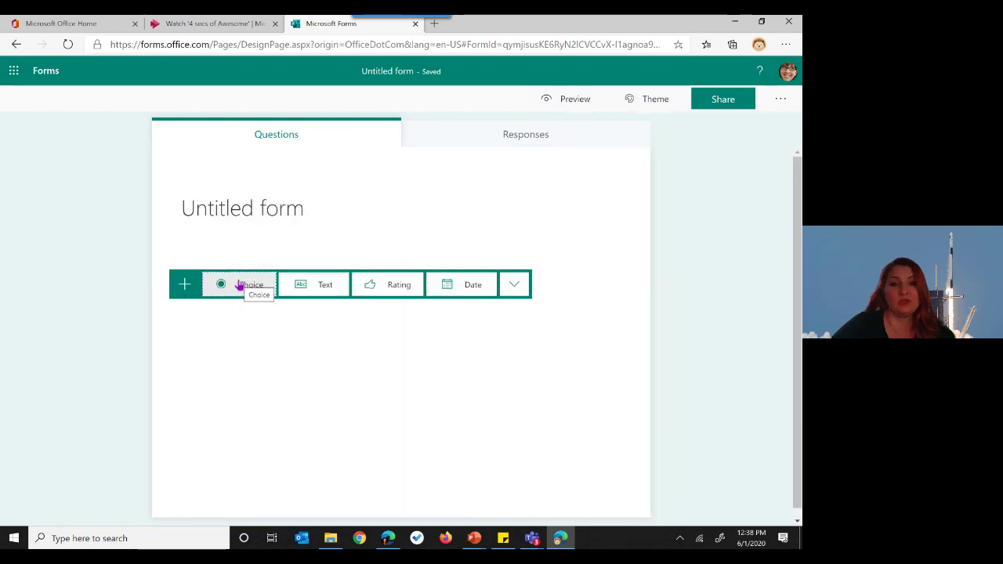
left_click(243, 288)
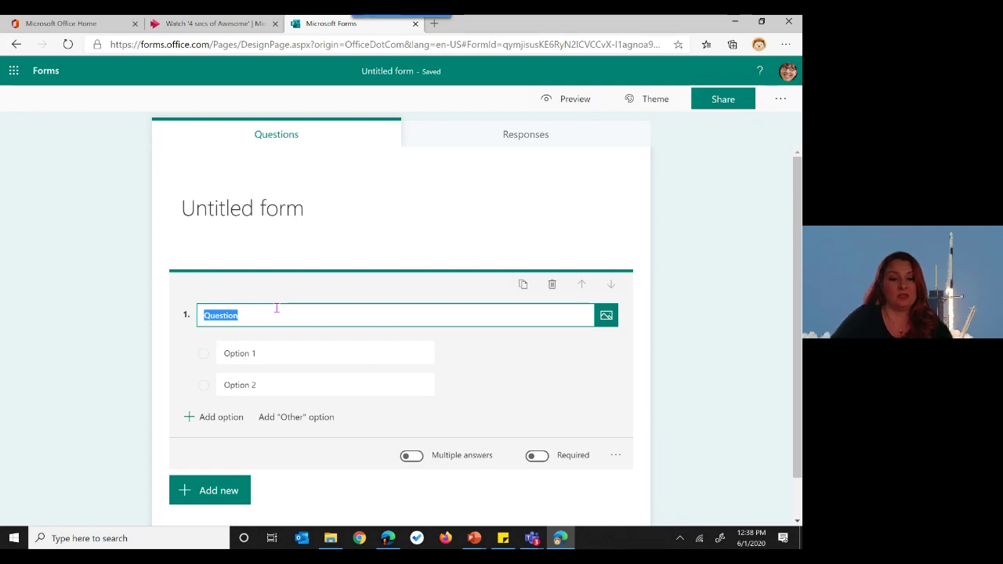
type("Are we li")
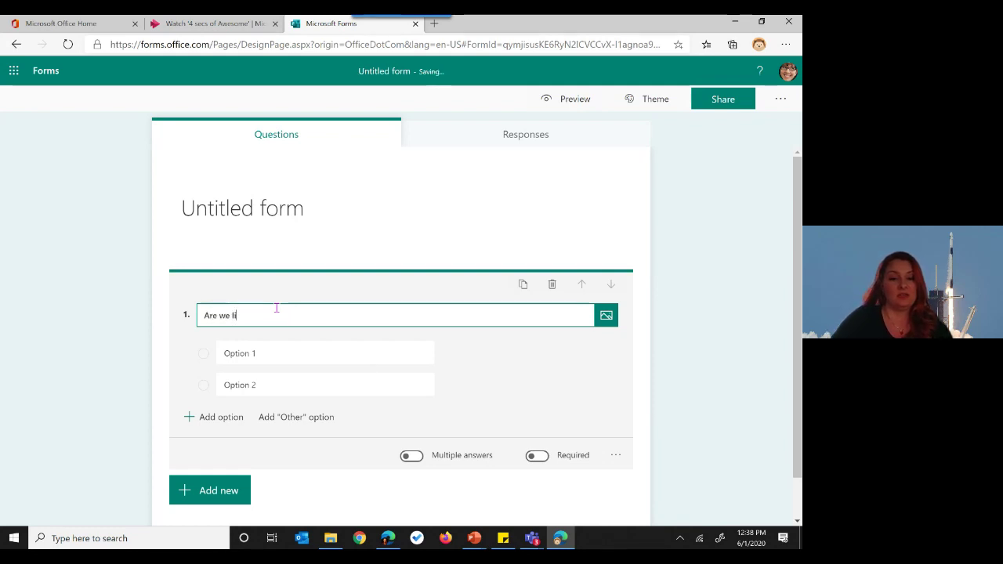
type("ving the StreM")
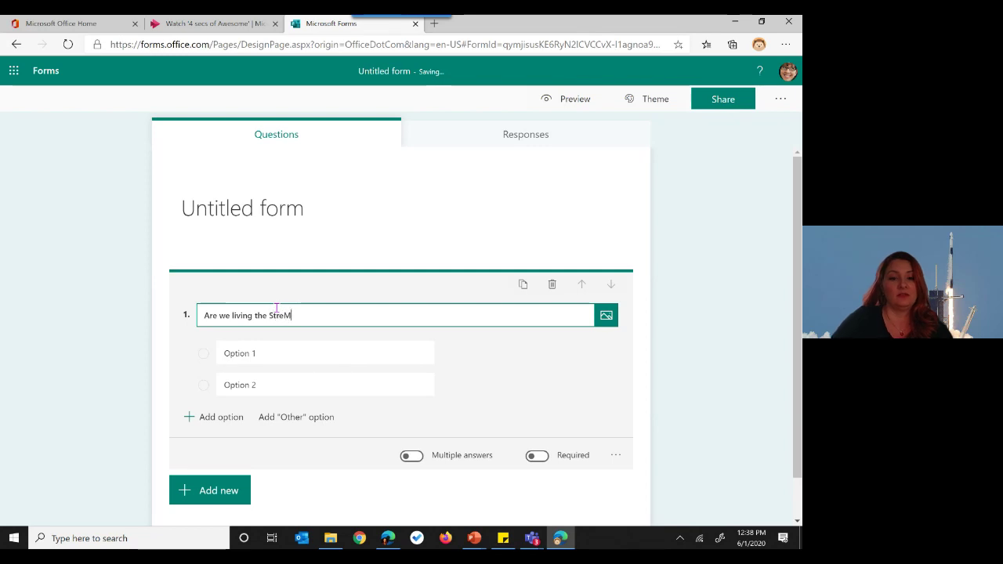
key("BackSpace")
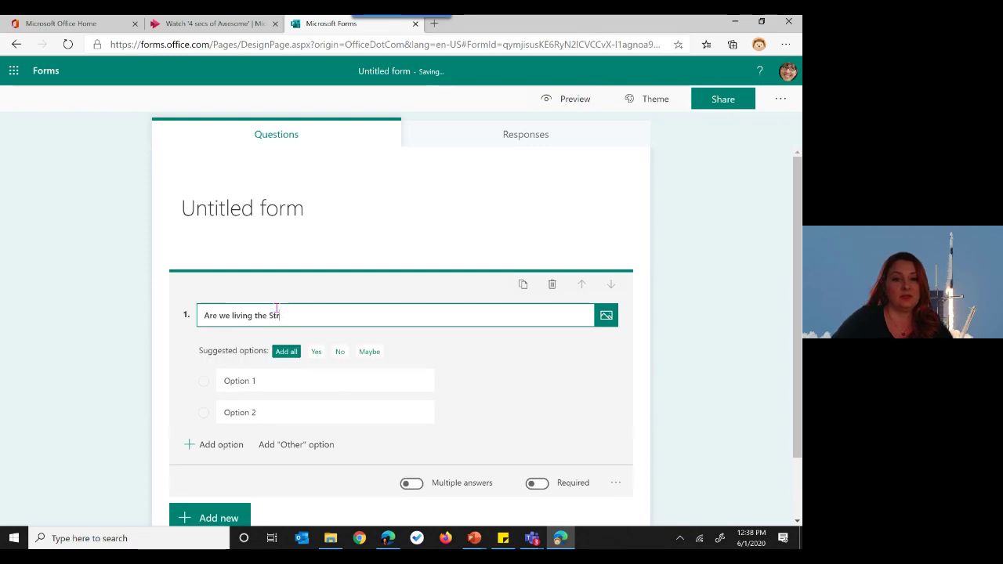
type("EAM?")
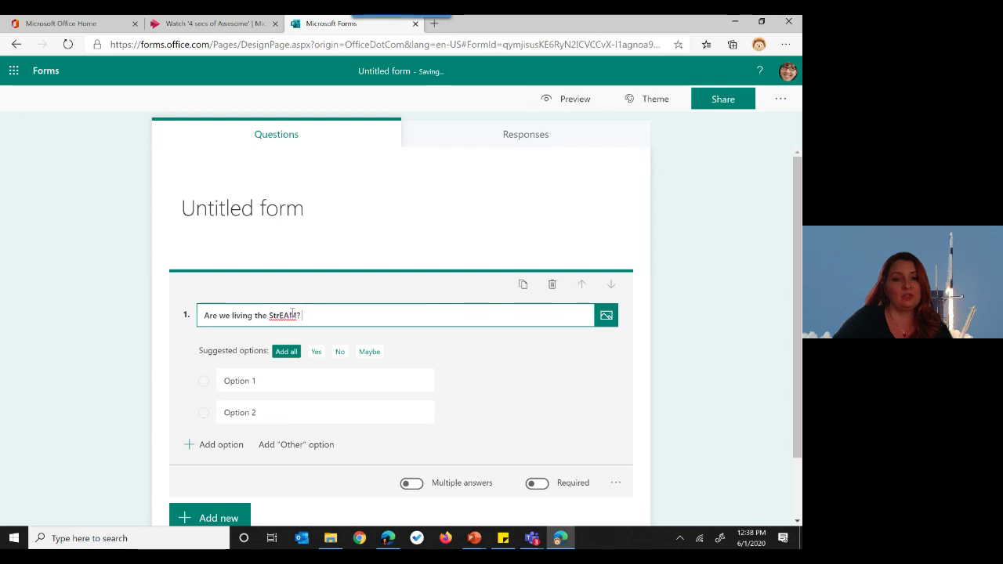
key("BackSpace")
key("BackSpace")
key("BackSpace")
key("BackSpace")
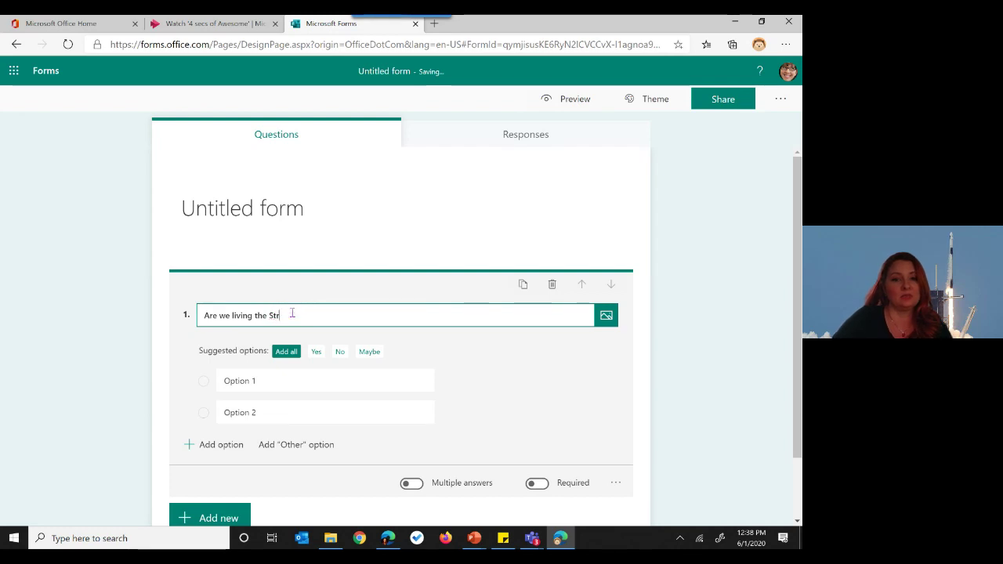
type("eam?")
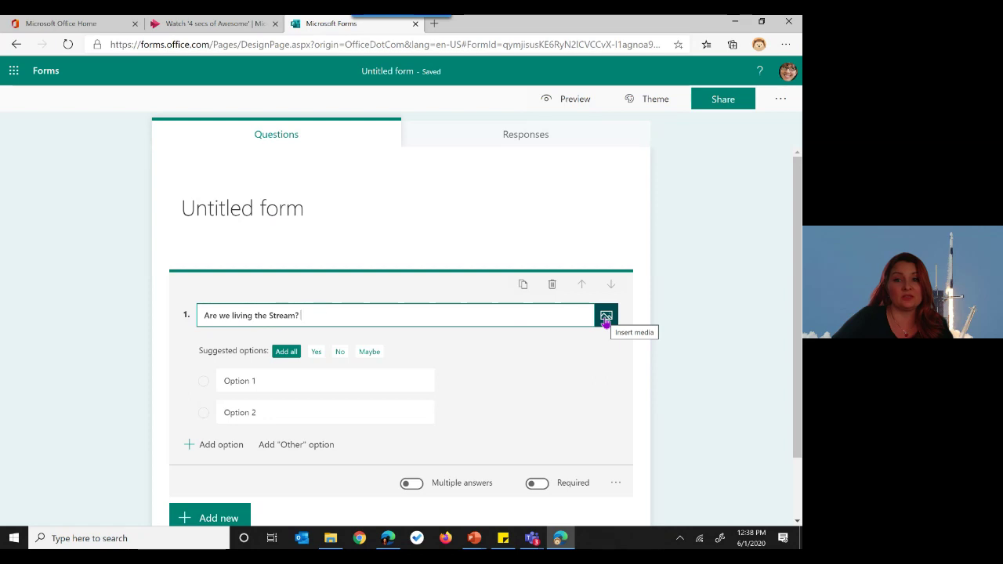
Look at the option for inserting a Microsoft Stream or YouTube video by URL into the question
left_click(606, 318)
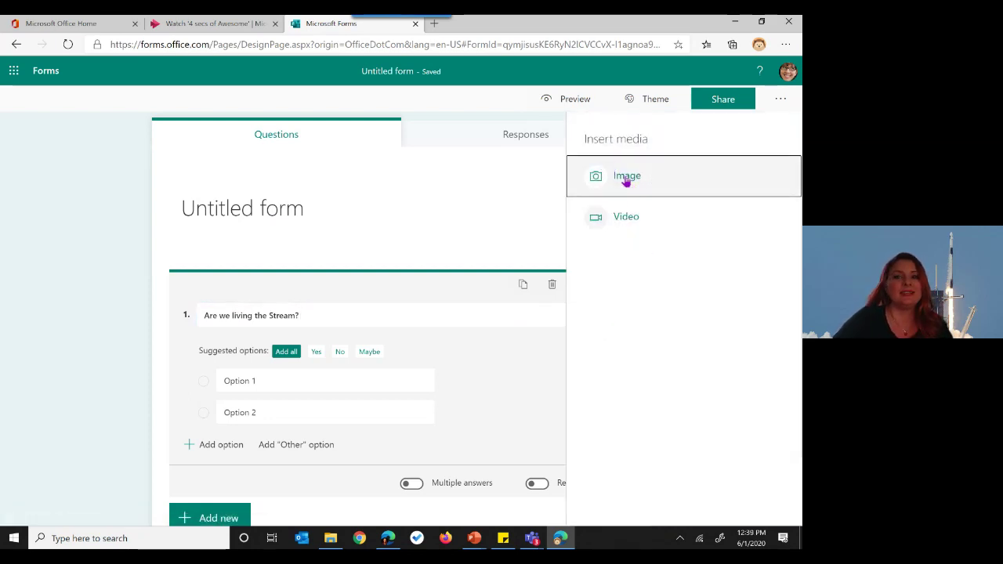
left_click(629, 224)
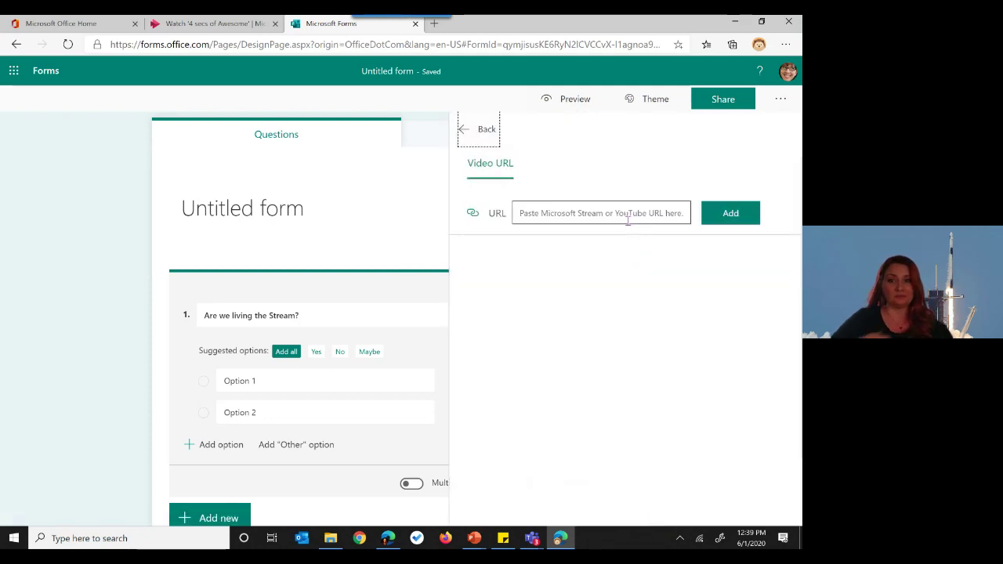
left_click(542, 212)
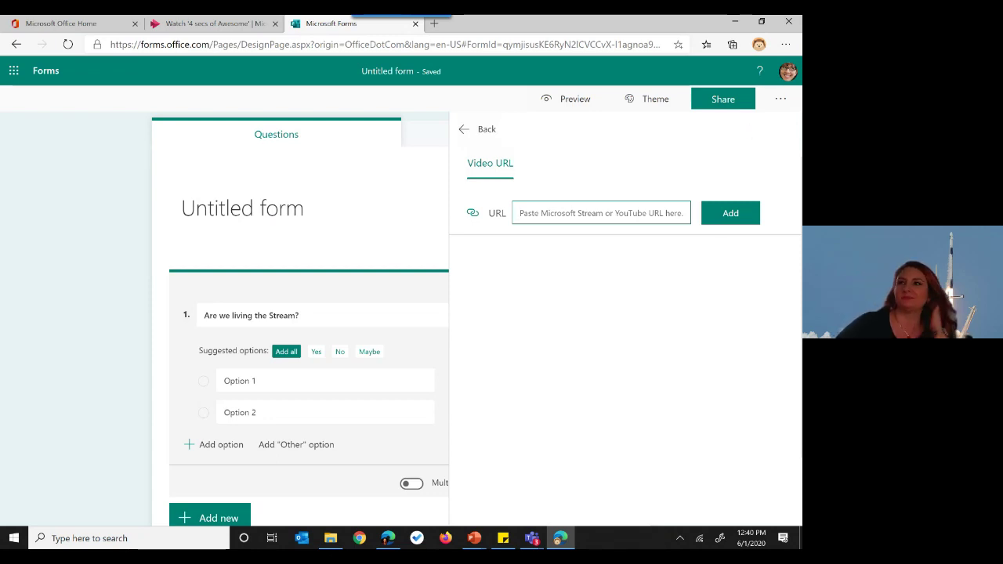
Return to the Stream video page, then find and launch the ApowerMirror app on the computer
left_click(181, 26)
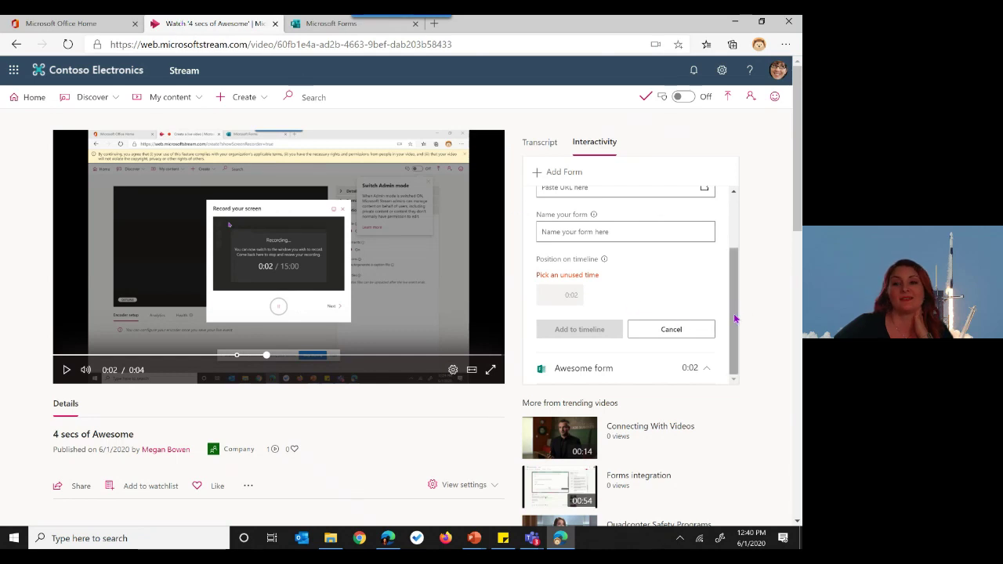
left_click_drag(734, 308, 733, 253)
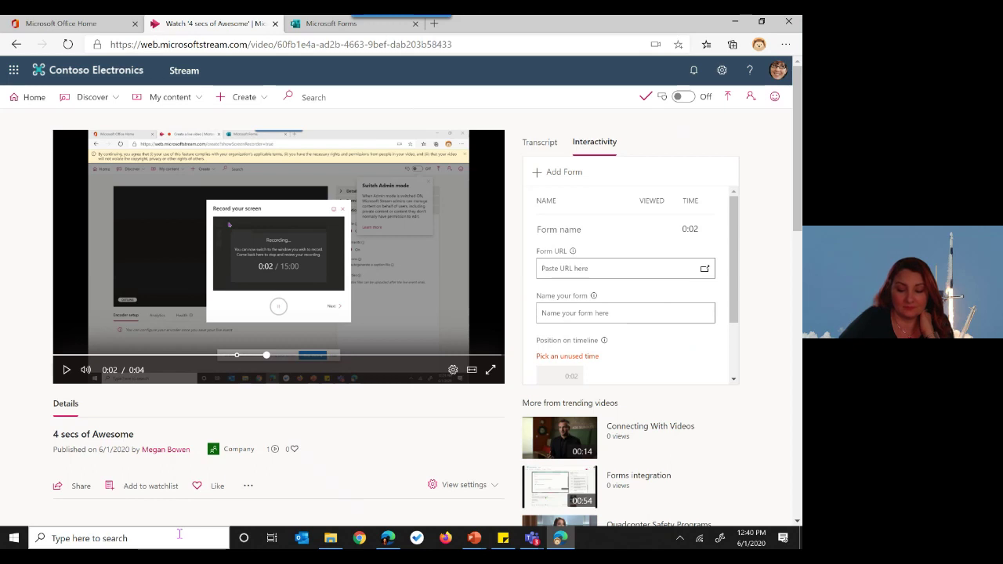
left_click(94, 540)
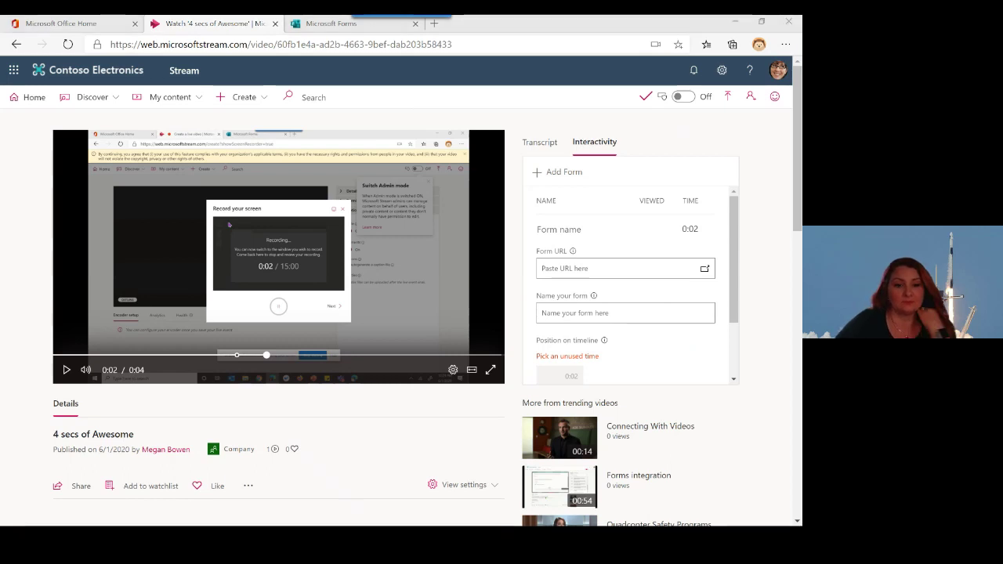
type("apower")
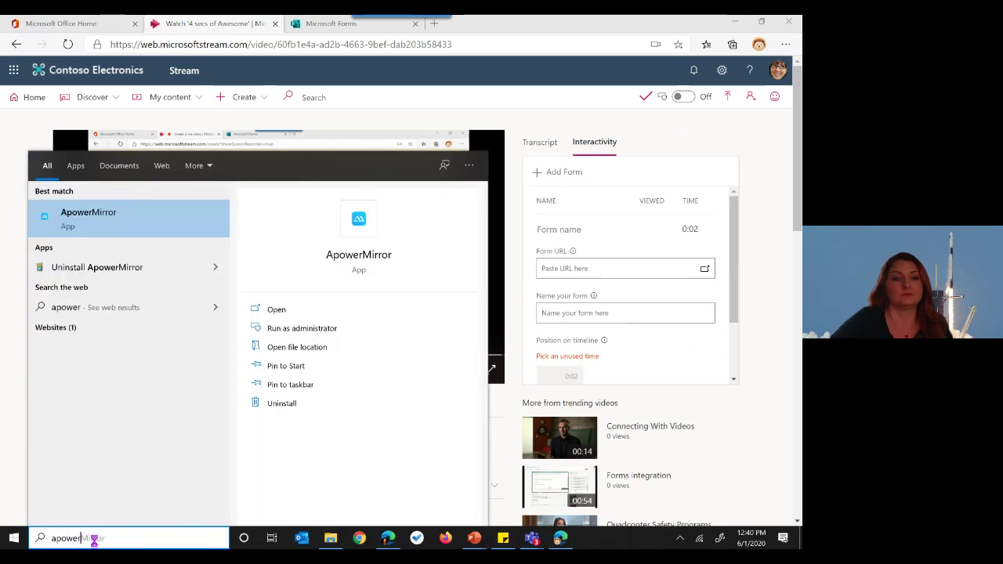
left_click(358, 262)
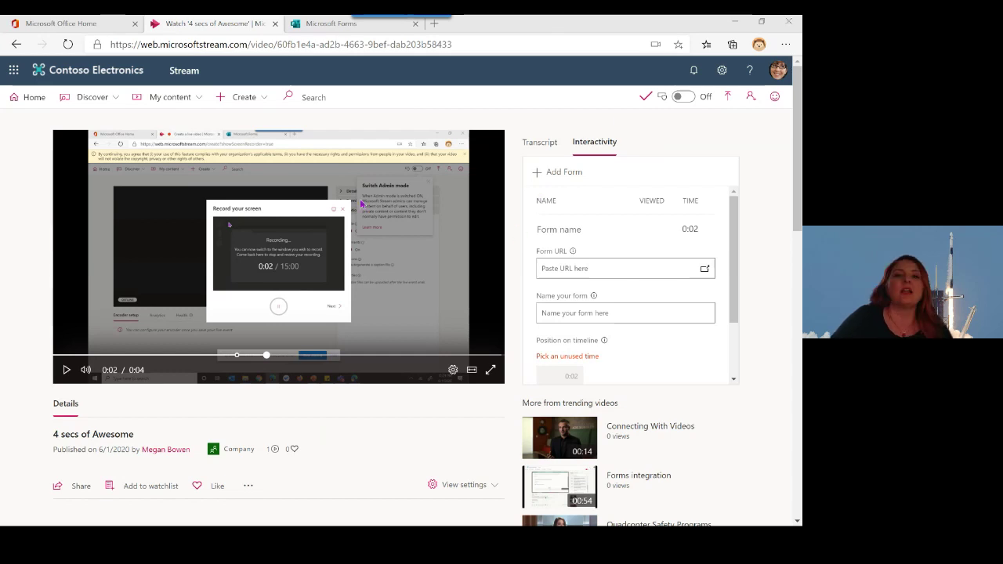
Search Stream for "contoso", examine the matching videos and their transcript quotes, and dismiss the calendar reminder
left_click(305, 97)
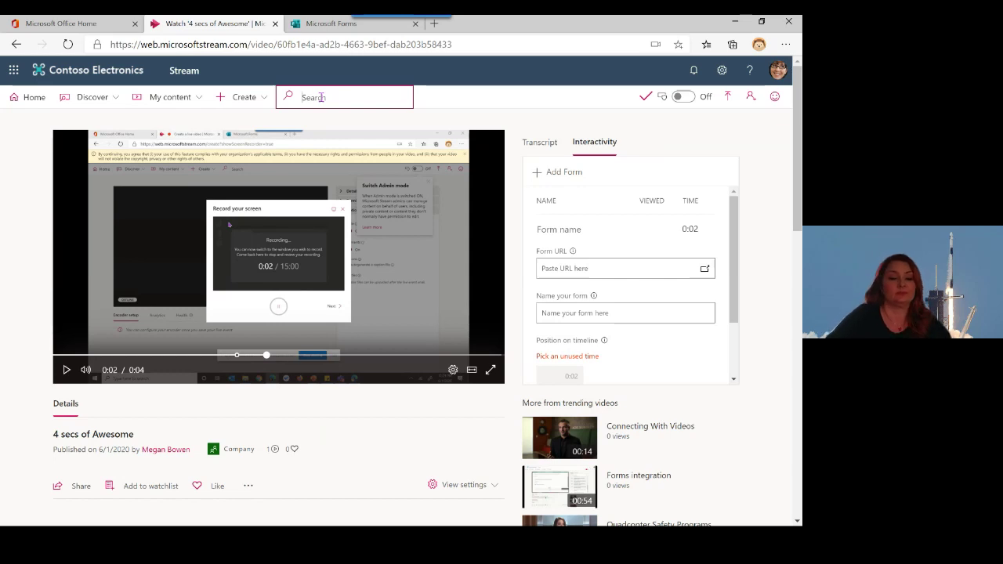
type("contoso")
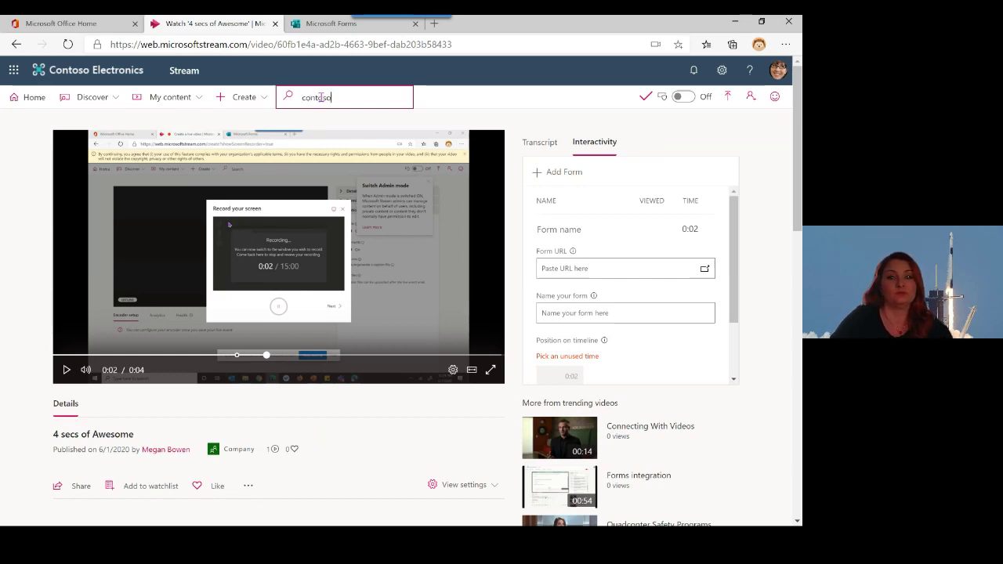
key("Return")
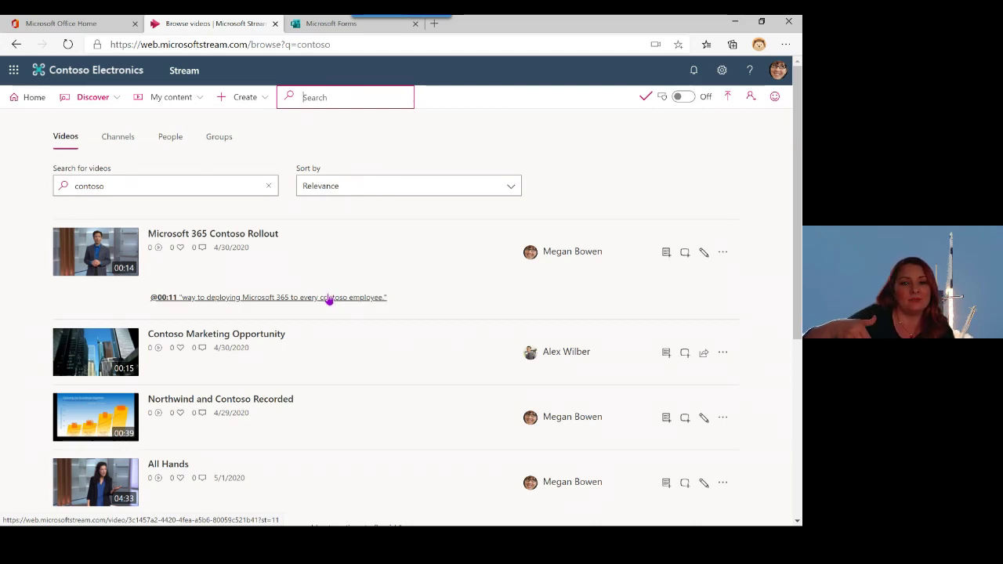
scroll(329, 300, "down", 2)
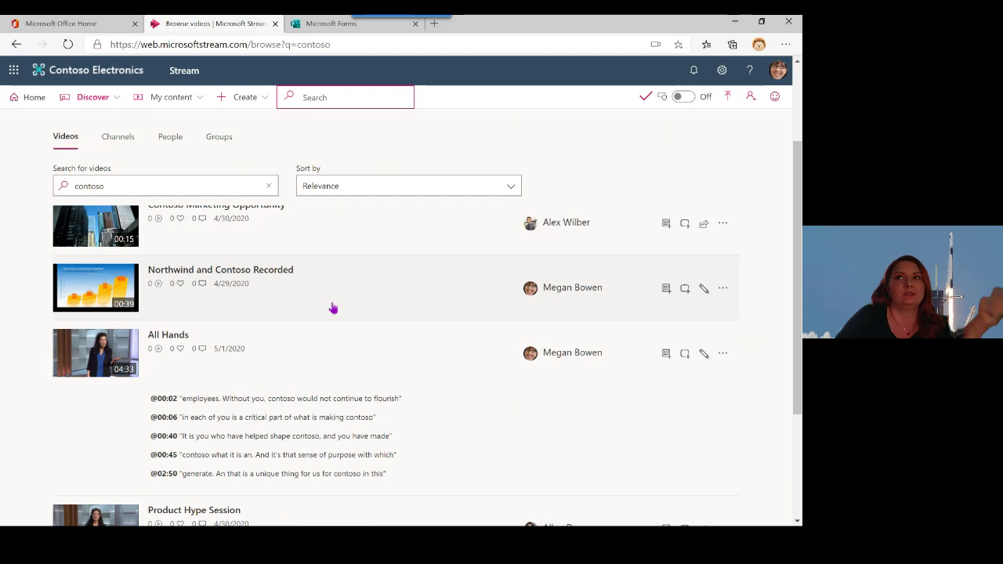
scroll(331, 307, "down", 1)
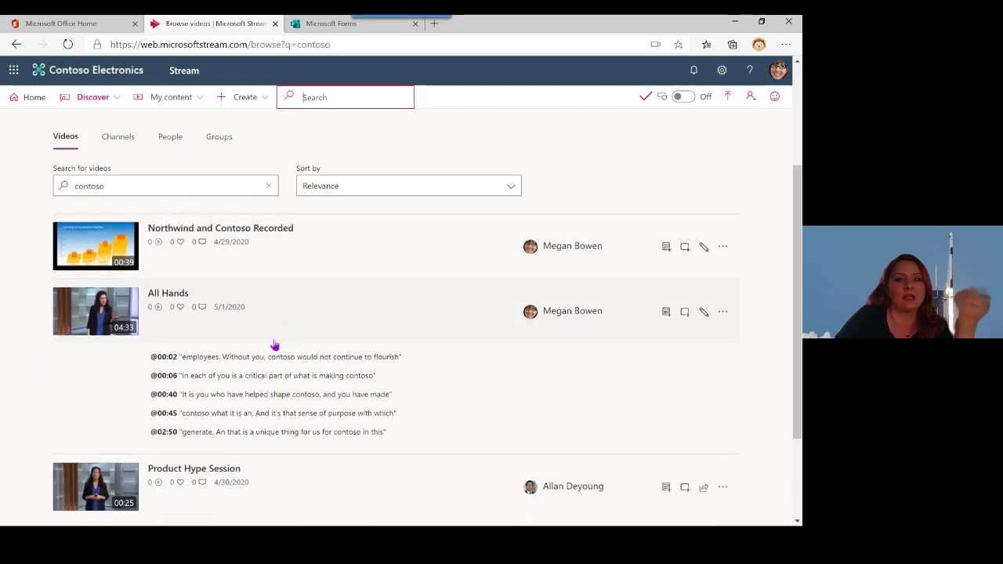
scroll(170, 435, "up", 1)
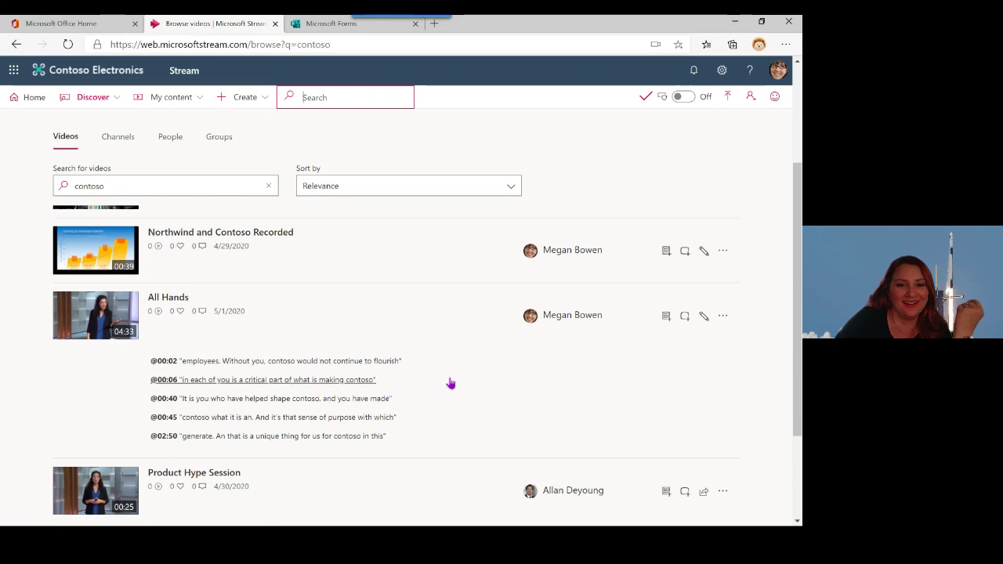
scroll(508, 384, "down", 3)
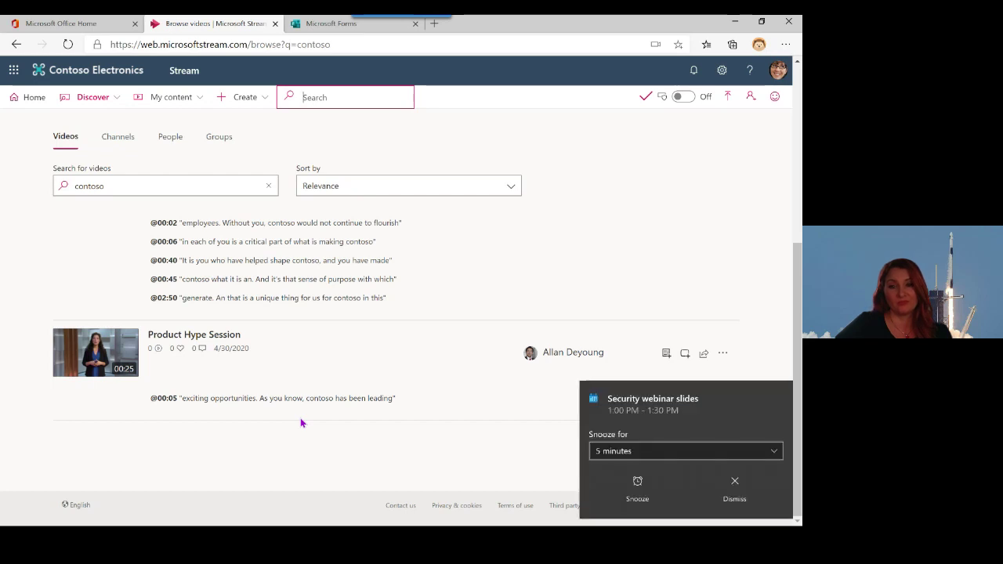
left_click(715, 497)
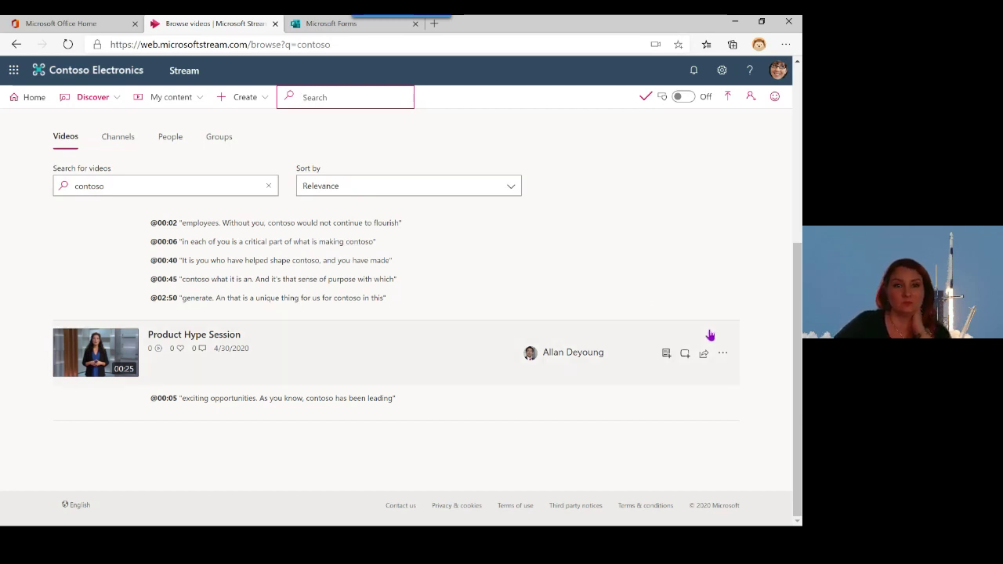
Go to the list of own videos and open the details of "4 secs of Awesome" for editing
left_click(193, 99)
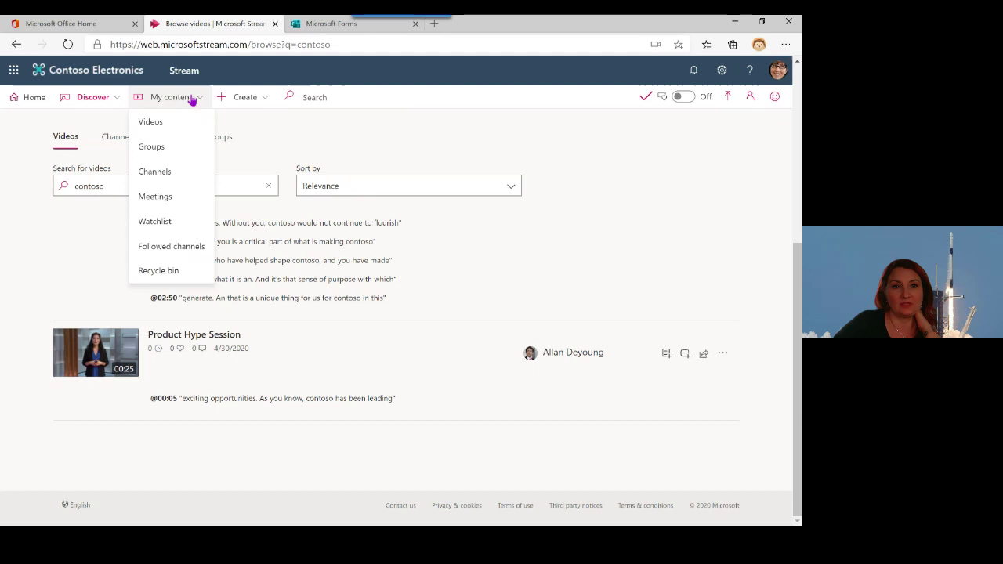
left_click(157, 121)
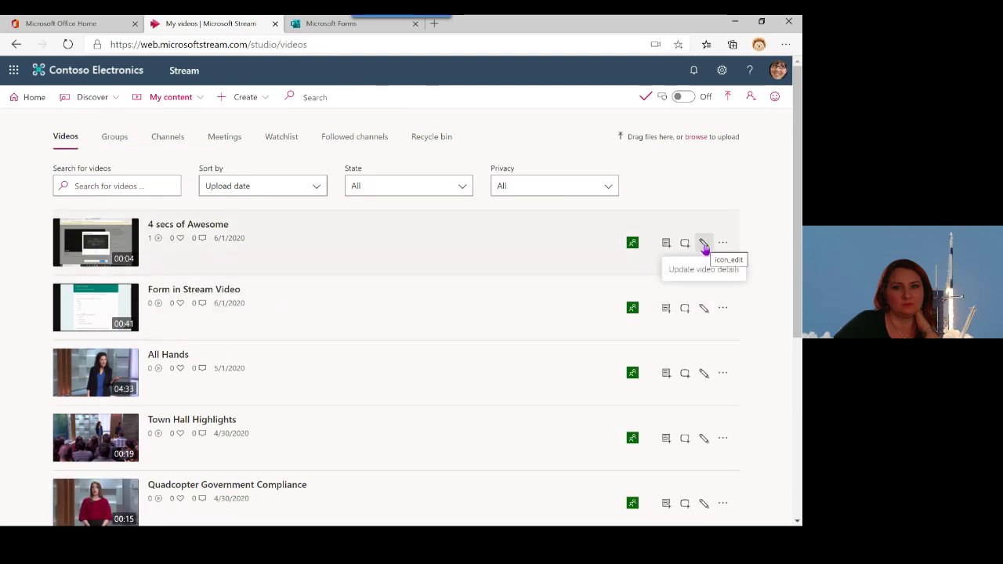
left_click(704, 245)
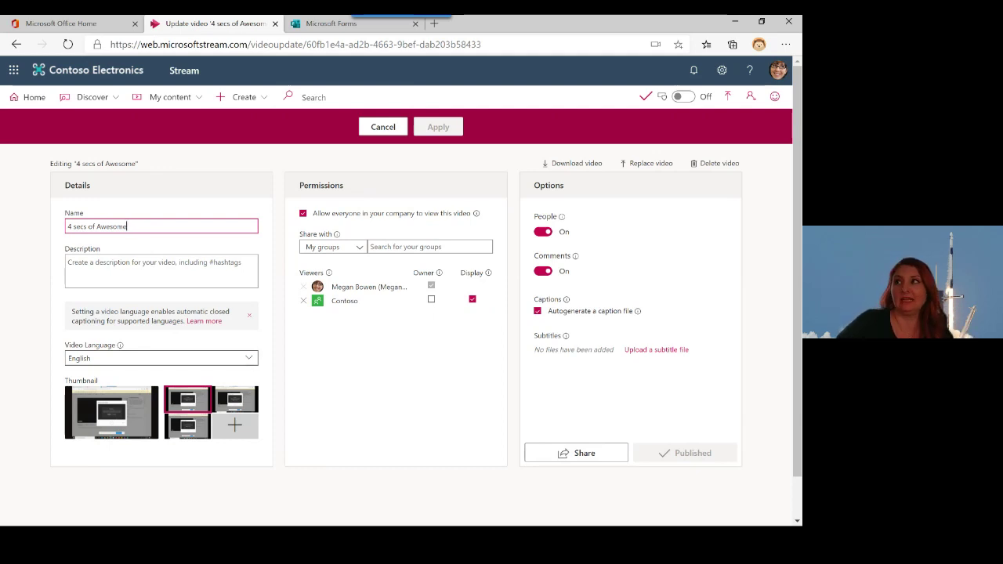
Switch to the mirrored phone, open the Stream app and make the watchlist video "How to Deliver Virtual CIEs" available offline
key("alt+Tab")
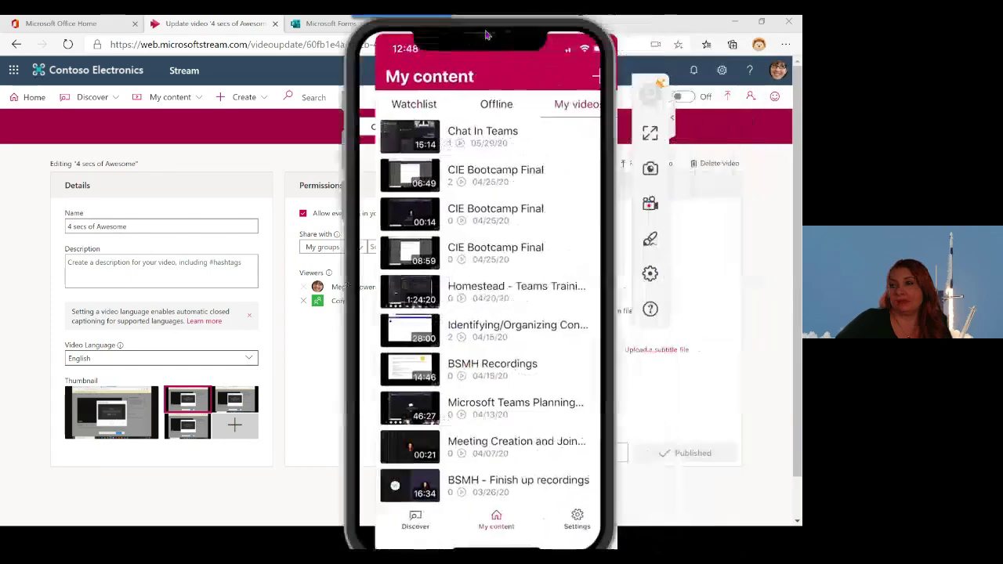
left_click_drag(486, 34, 415, 27)
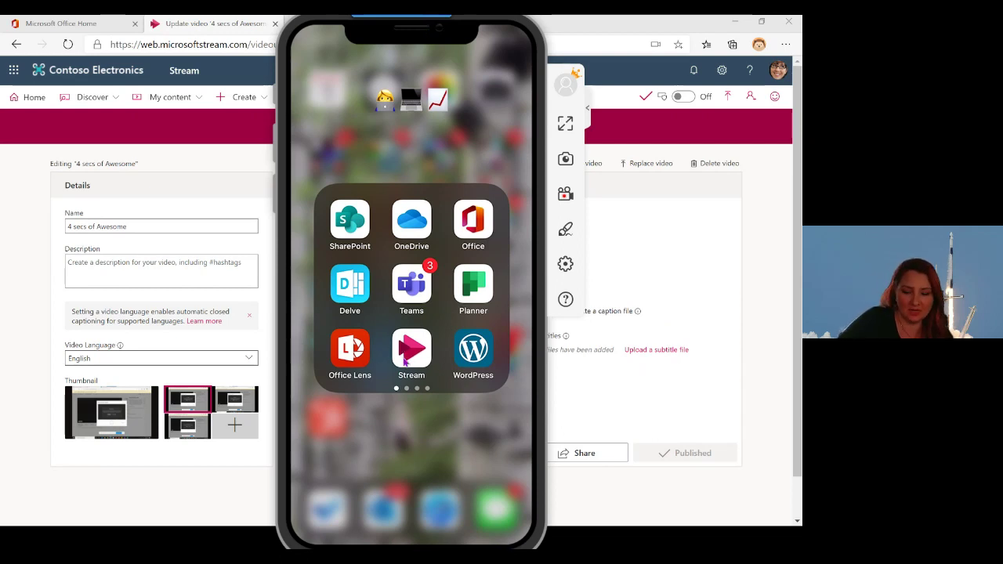
left_click(406, 359)
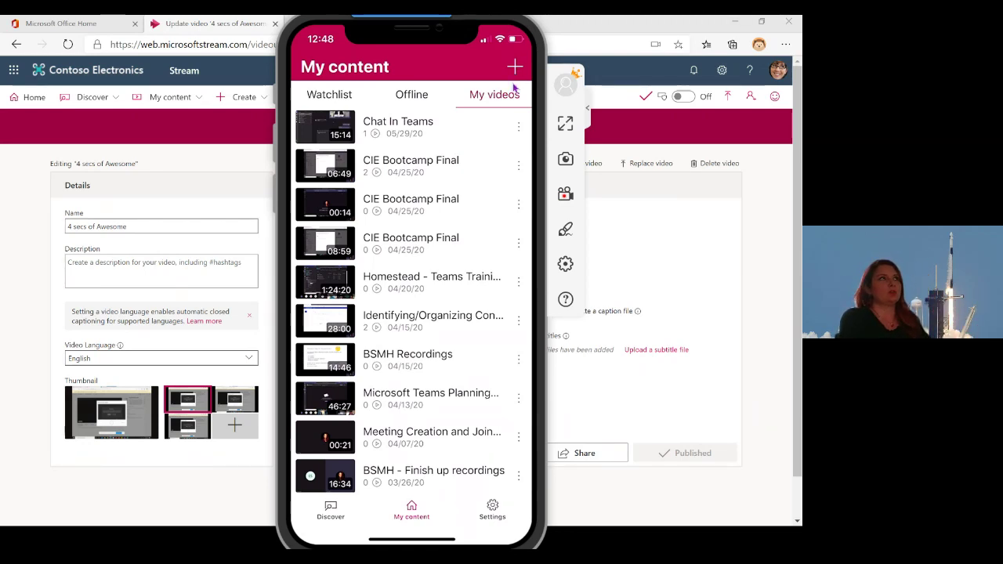
left_click(417, 144)
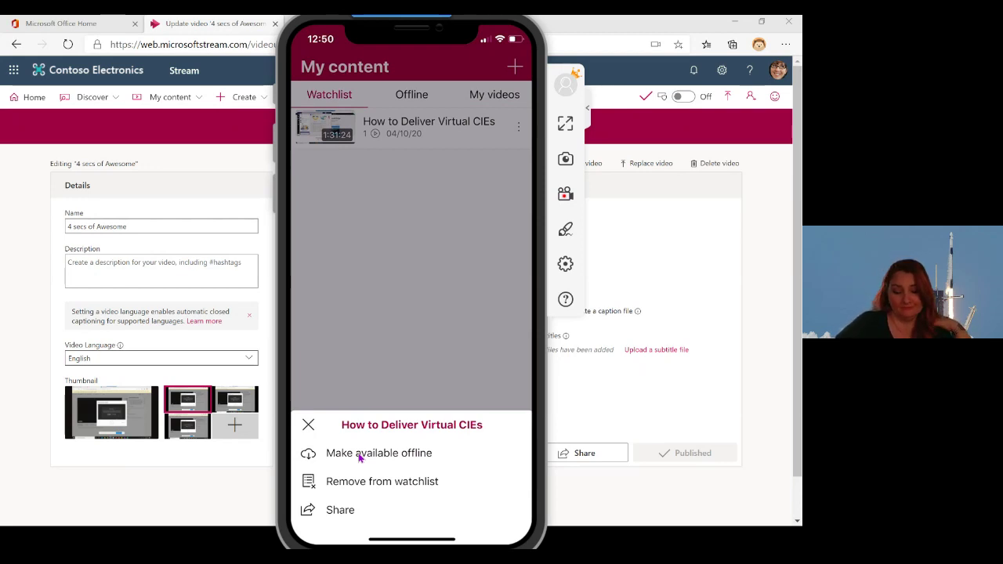
left_click(359, 459)
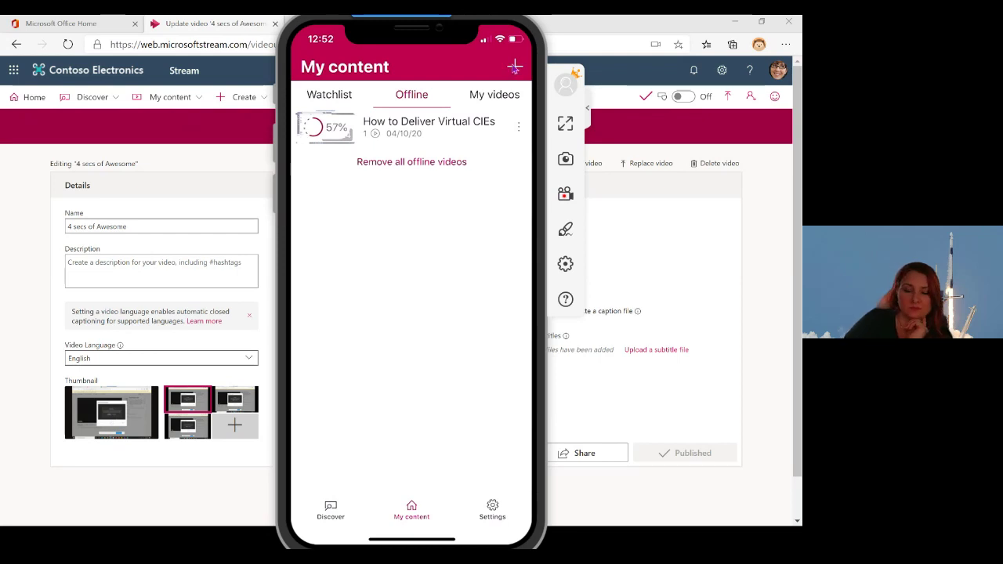
Start adding a new video in the Stream mobile app, and bring the mirrored phone back in front of the browser
left_click(514, 67)
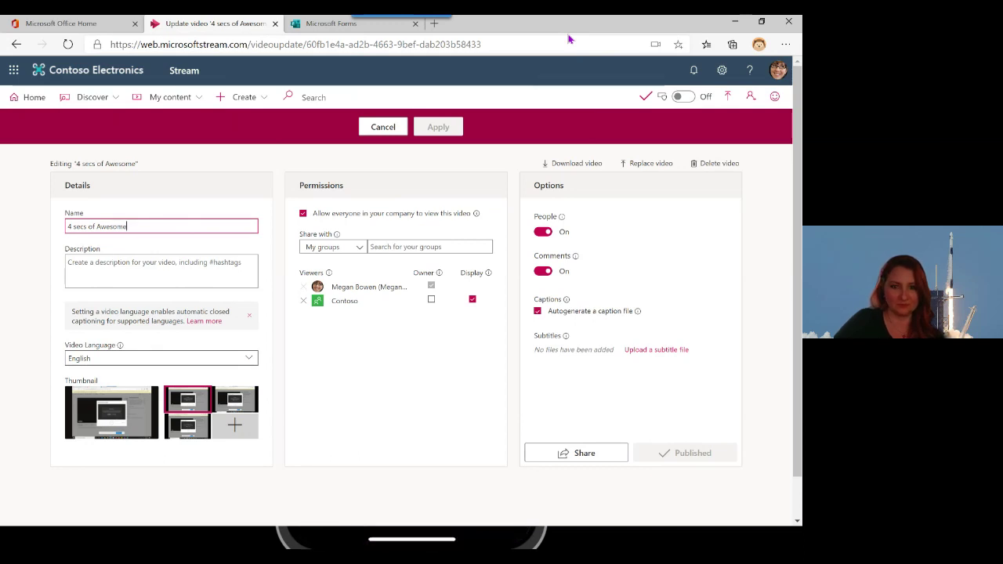
left_click(511, 541)
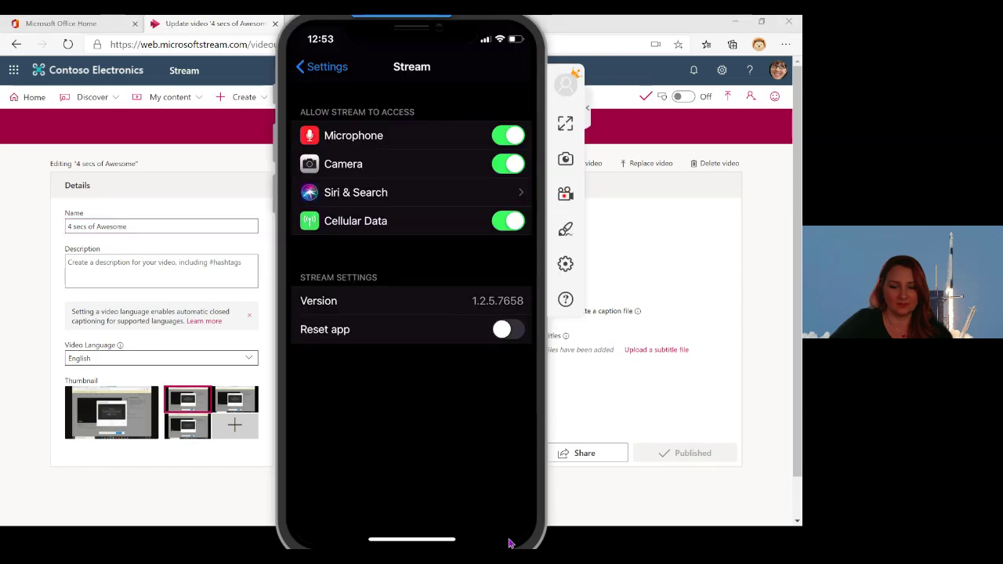